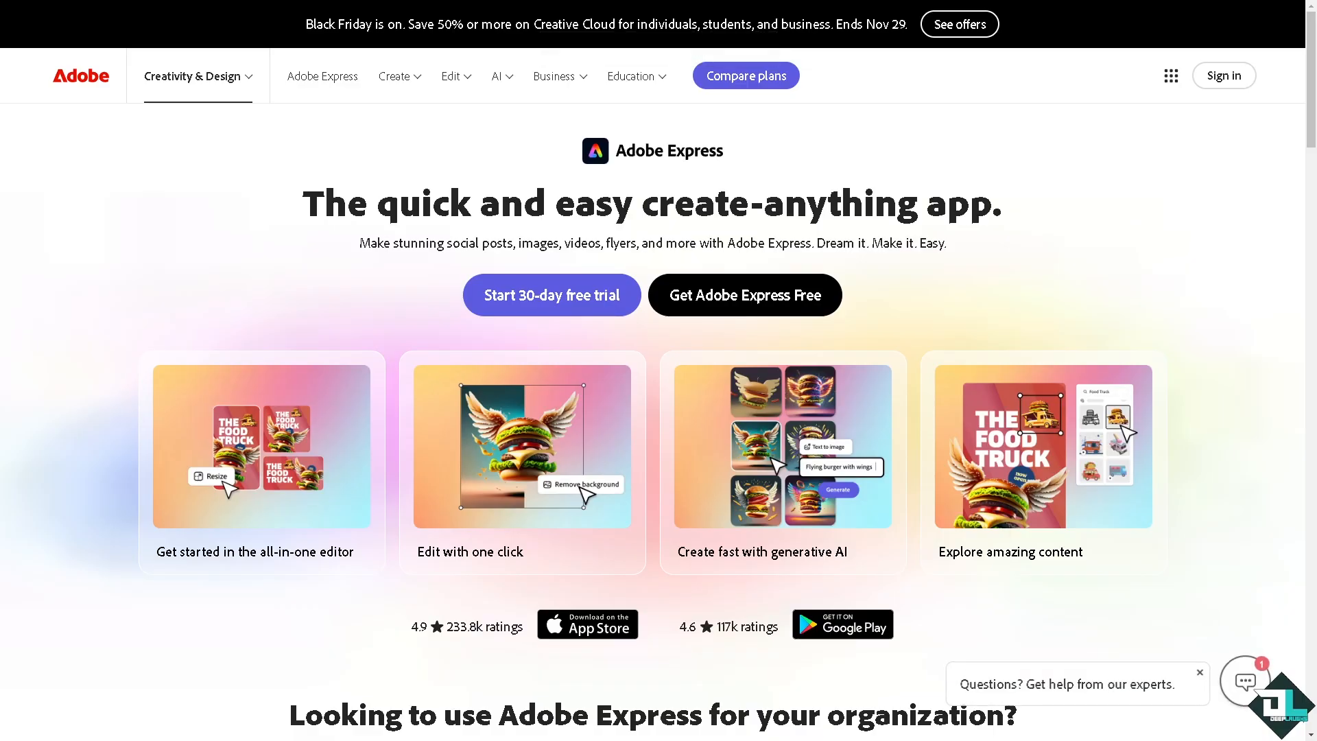
- Get Adobe Express for free from its landing page and choose to create a new account
{"action": "mouse_move", "coordinate": [489, 454]}
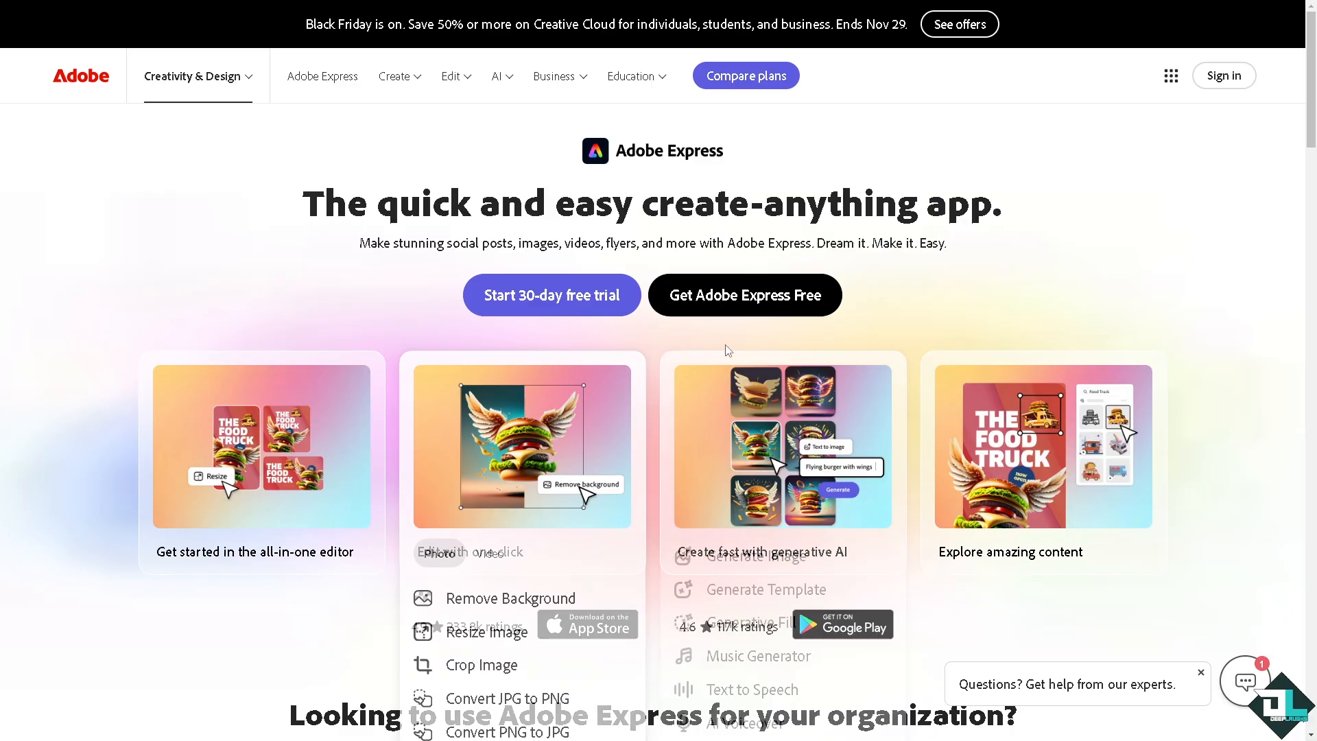
{"action": "left_click", "coordinate": [739, 299]}
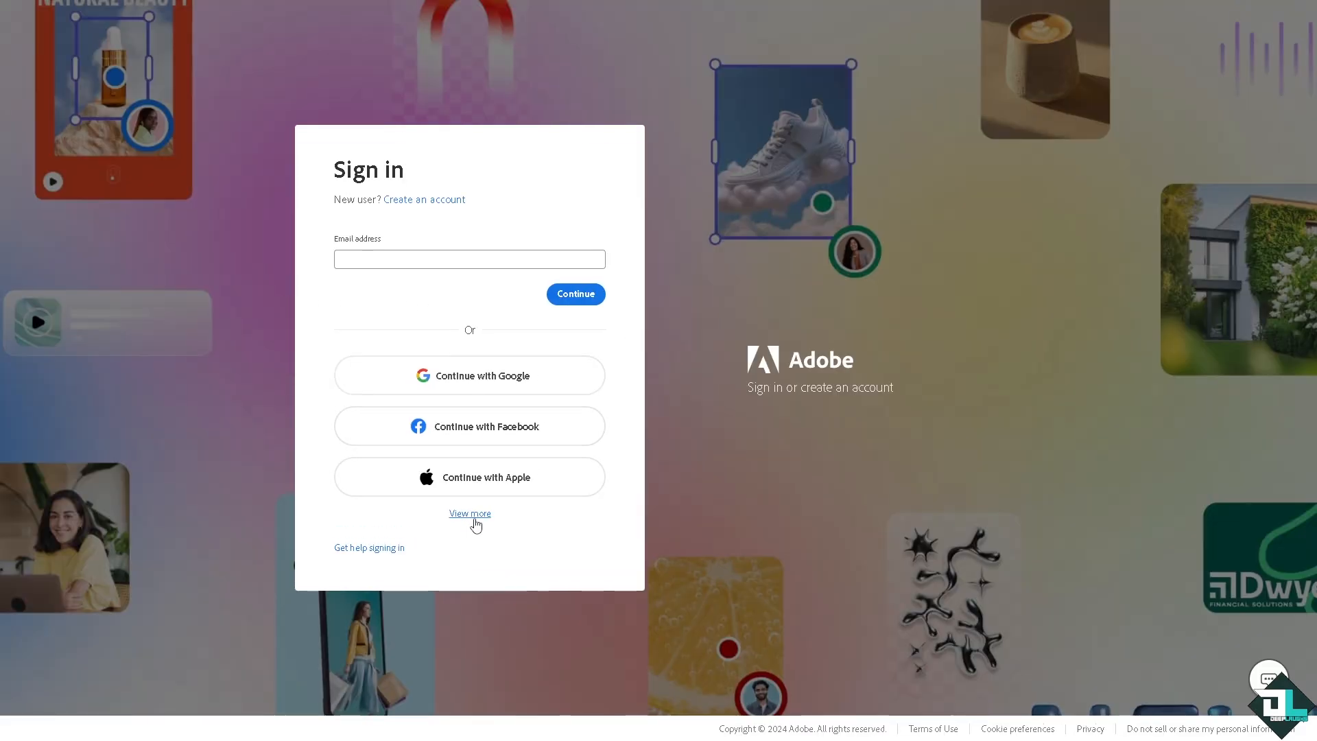
{"action": "left_click", "coordinate": [474, 522]}
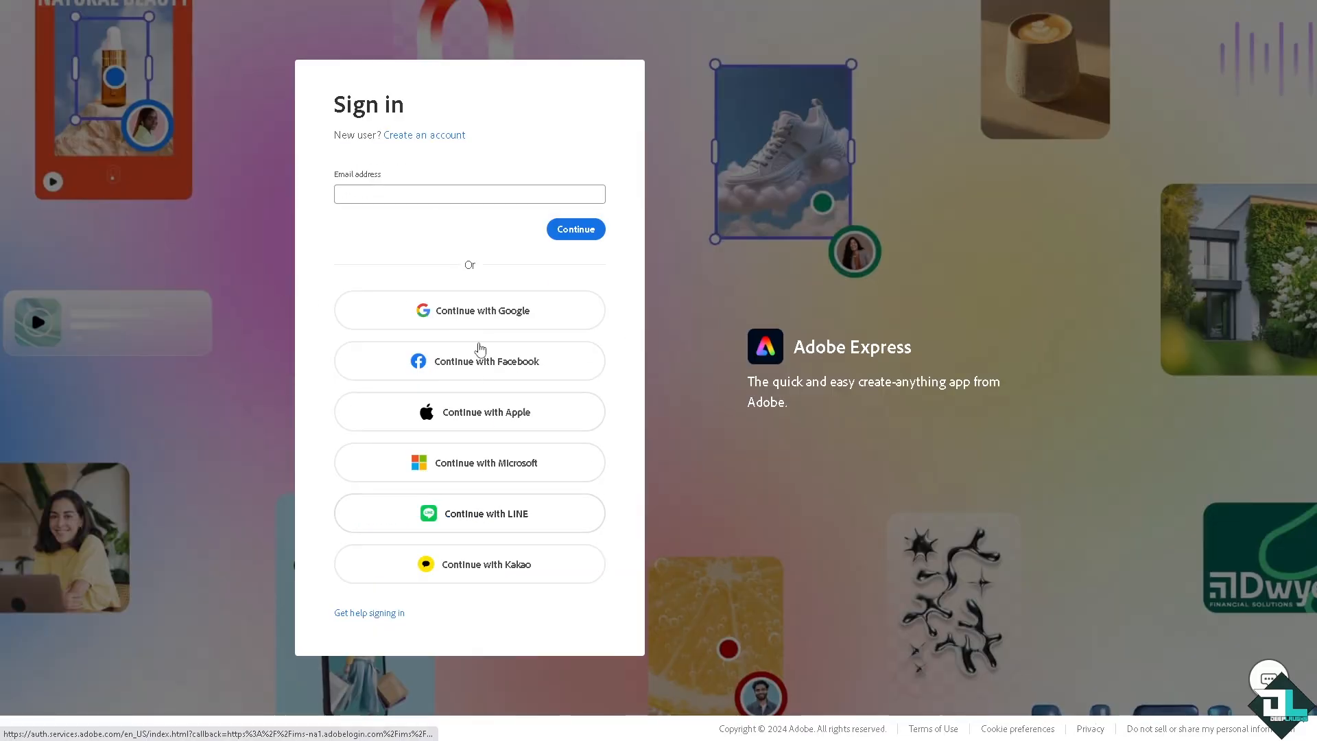
{"action": "left_click", "coordinate": [432, 136]}
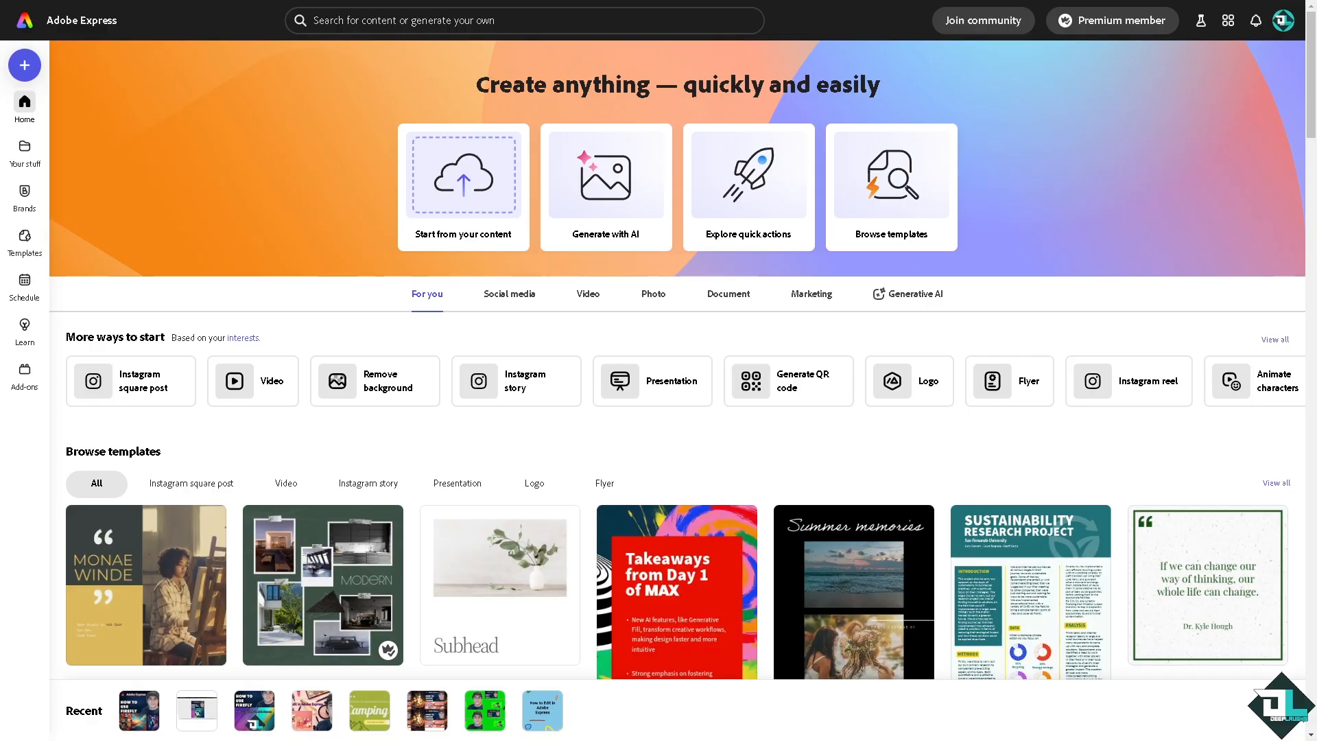
{"action": "left_click", "coordinate": [1228, 20]}
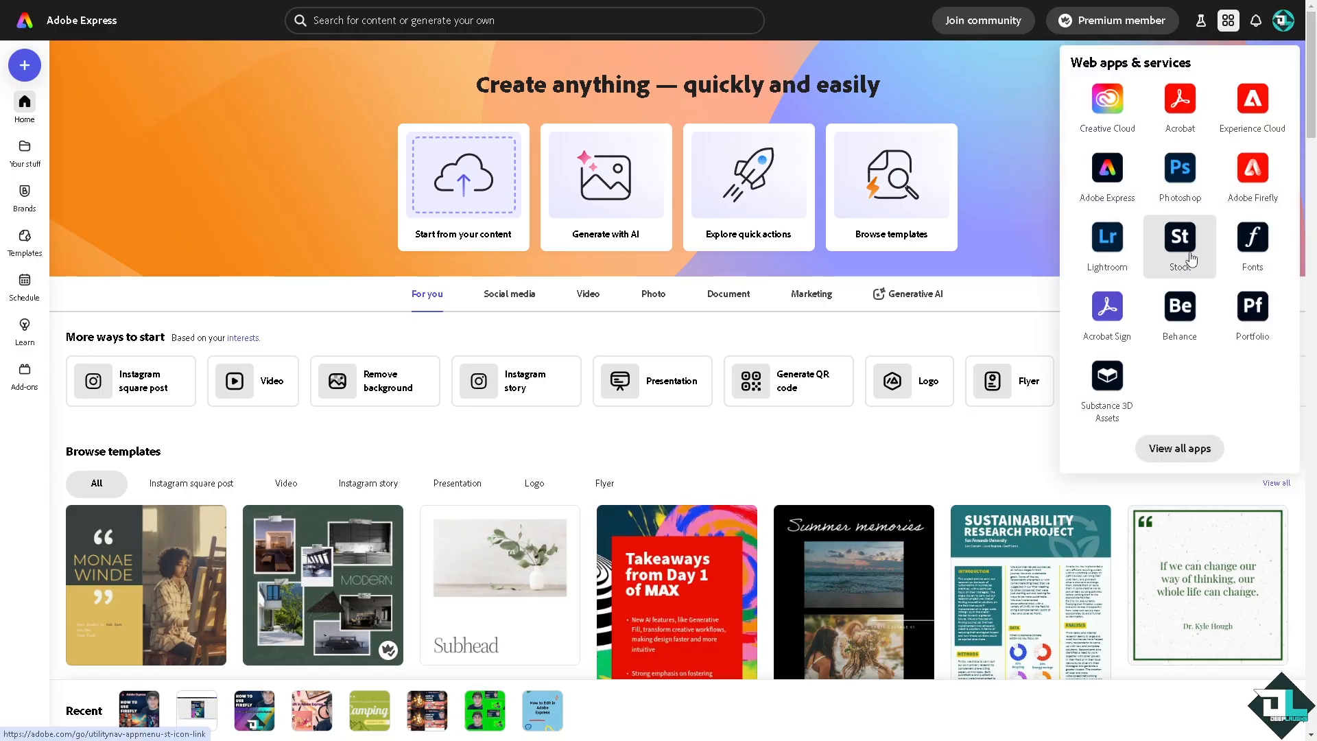
{"action": "left_click", "coordinate": [390, 334]}
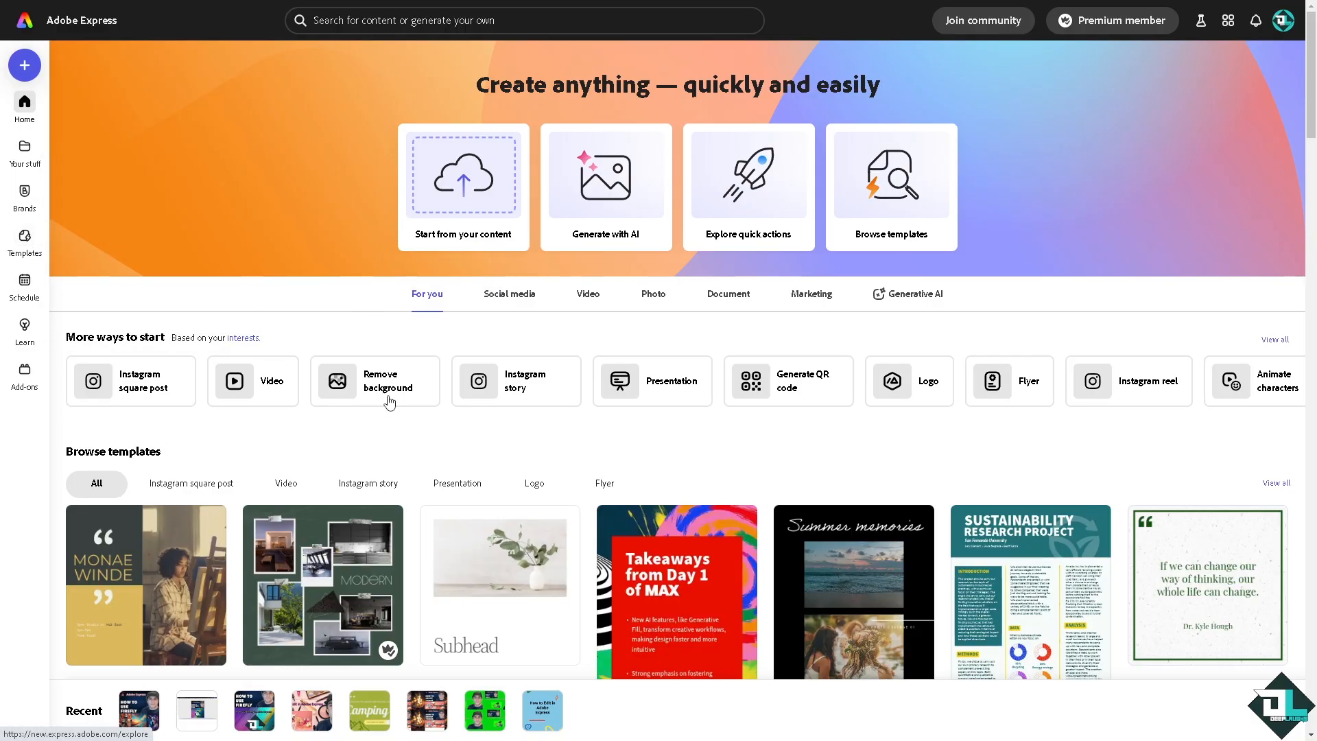
- Start a new video project and add the Photographic Travel Video template as pages
{"action": "left_click", "coordinate": [274, 388]}
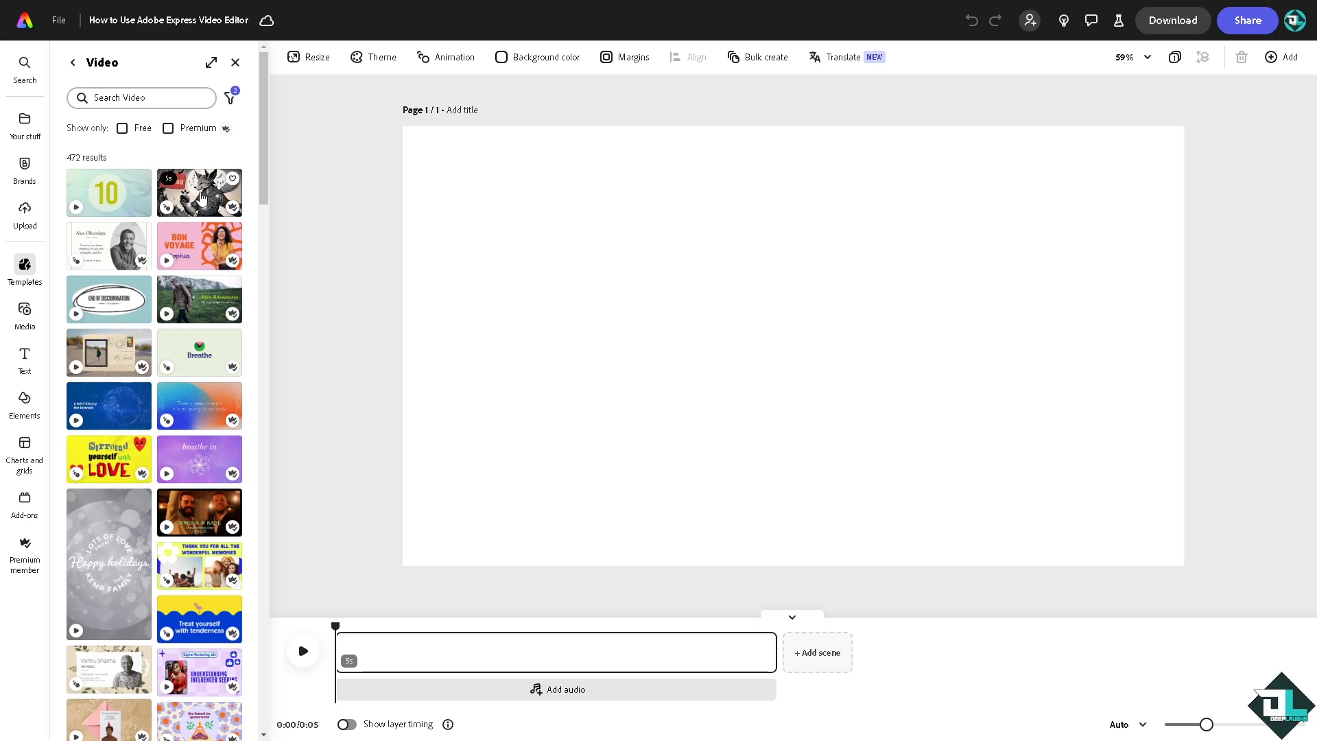
{"action": "scroll", "coordinate": [202, 198], "scroll_direction": "down", "scroll_amount": 5}
{"action": "scroll", "coordinate": [145, 502], "scroll_direction": "down", "scroll_amount": 3}
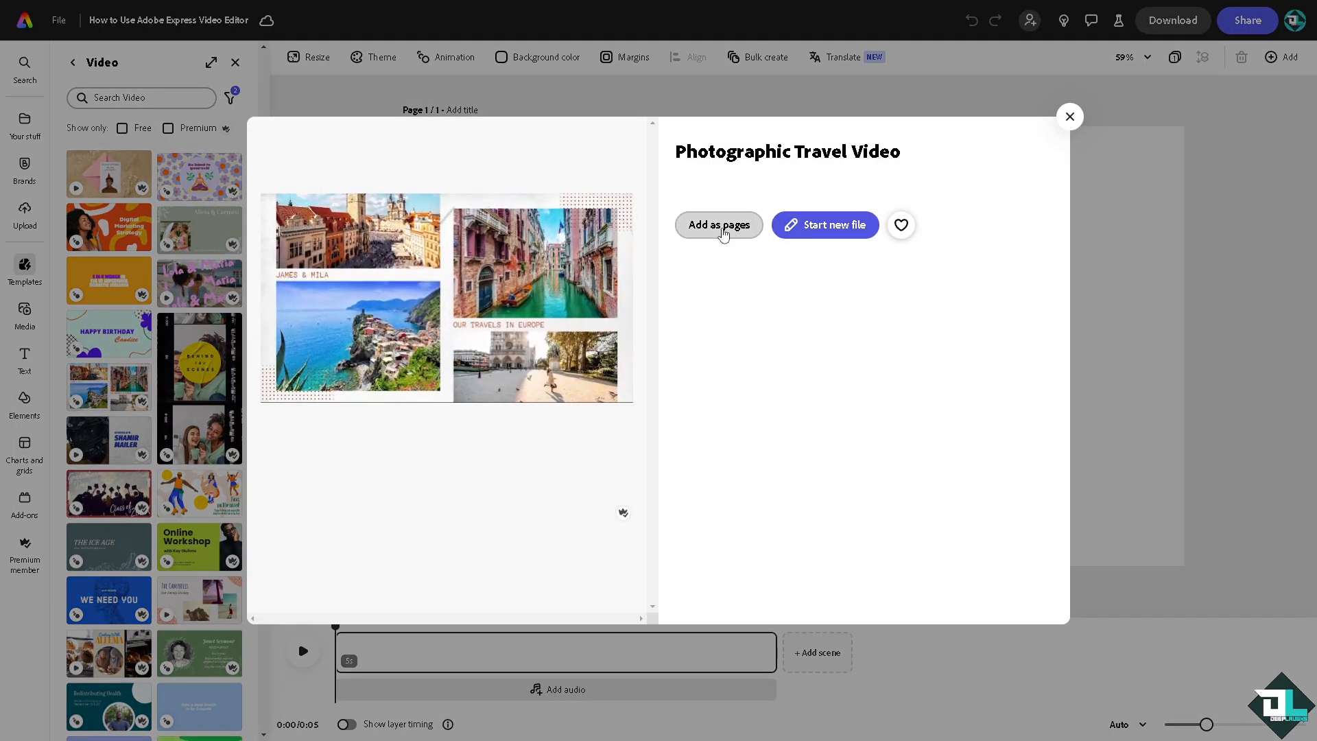
{"action": "left_click", "coordinate": [721, 228]}
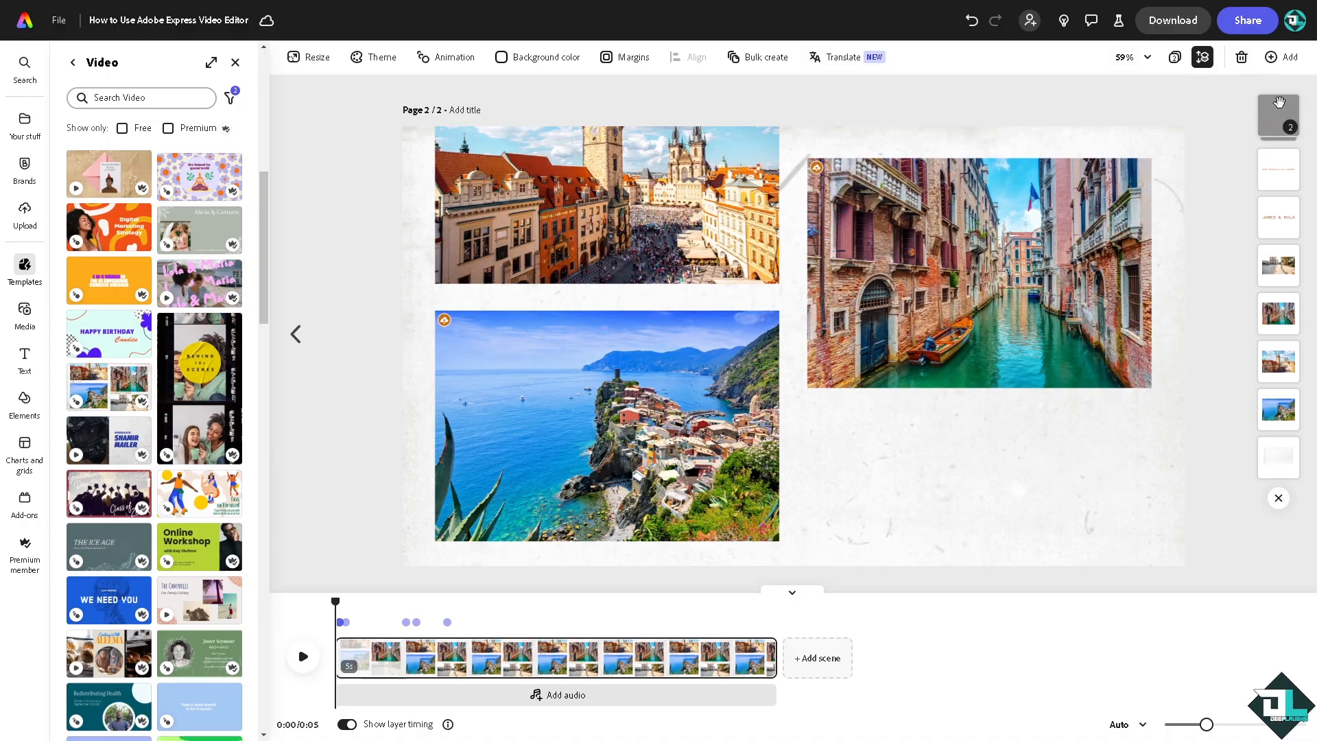
- Examine the template page's layer stack by selecting its text and image layers one after another
{"action": "left_click", "coordinate": [1202, 63]}
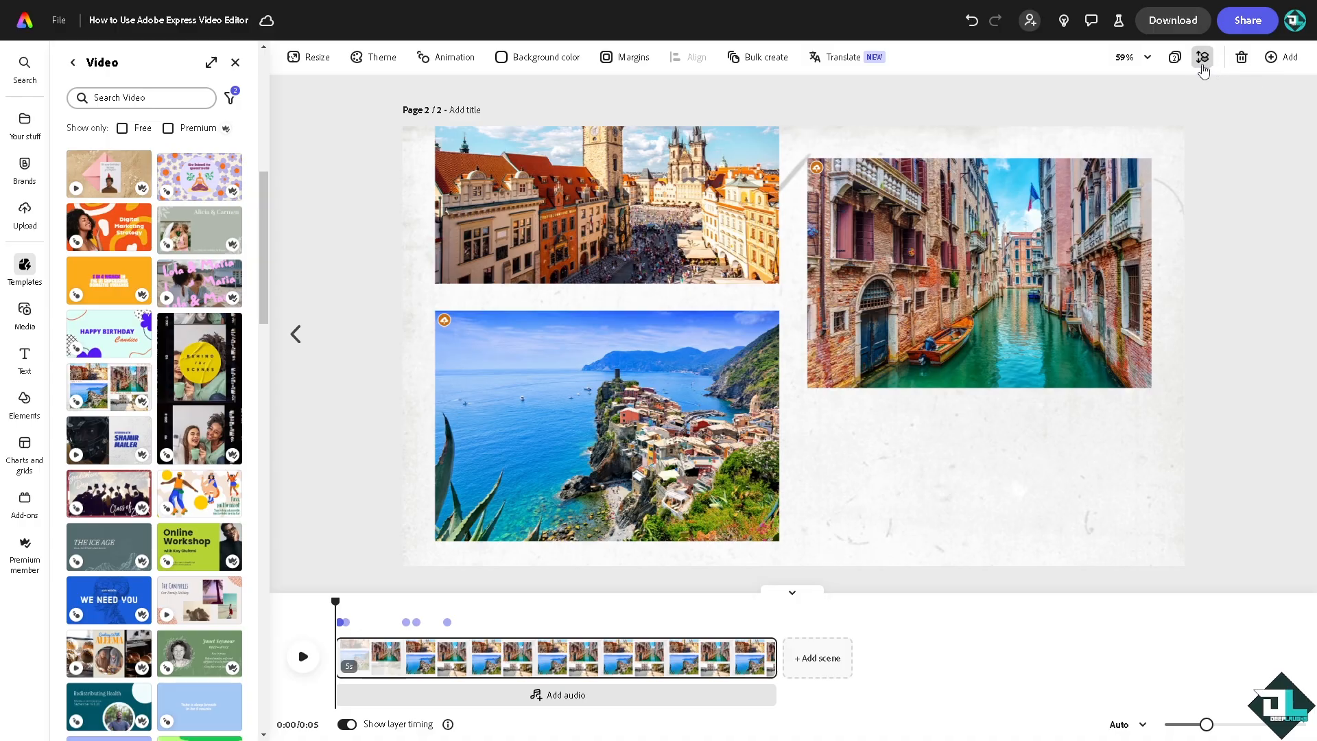
{"action": "left_click", "coordinate": [1203, 60]}
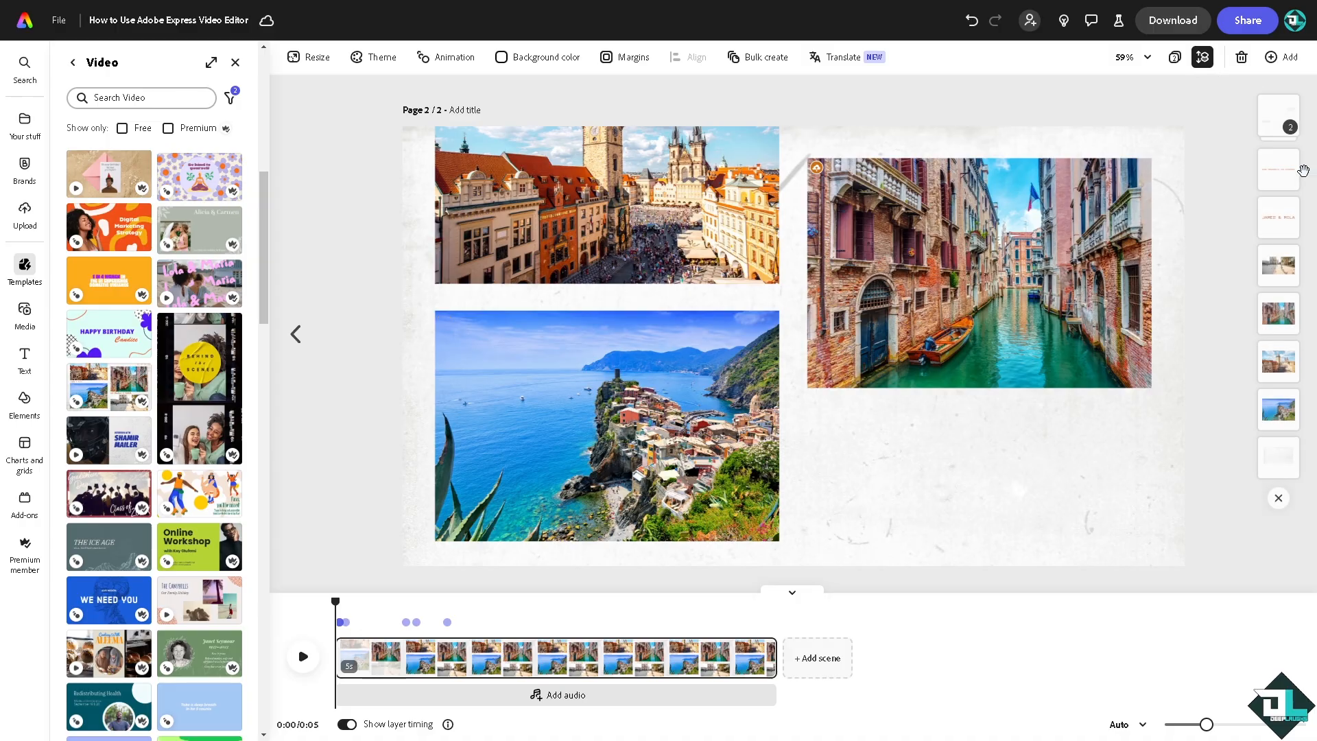
{"action": "left_click", "coordinate": [1278, 117]}
{"action": "left_click", "coordinate": [1279, 171]}
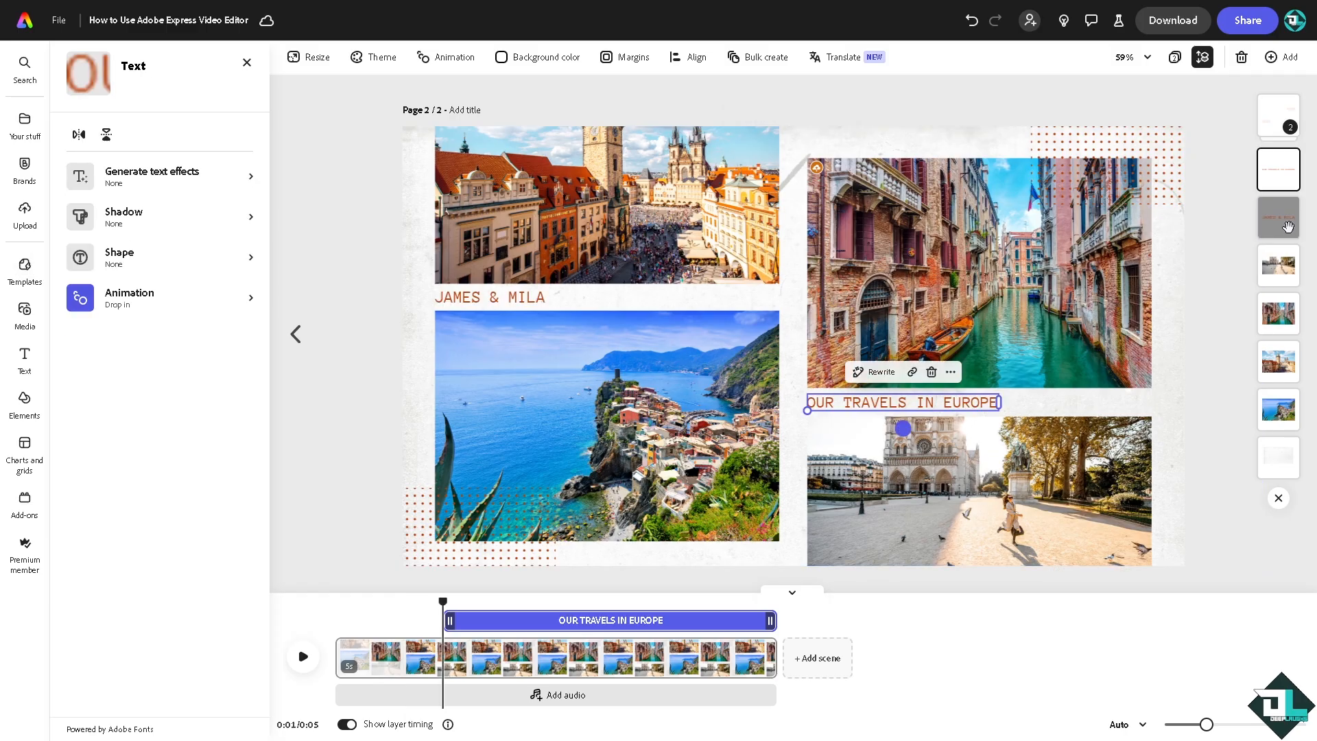
{"action": "left_click", "coordinate": [1279, 217]}
{"action": "left_click", "coordinate": [1278, 261]}
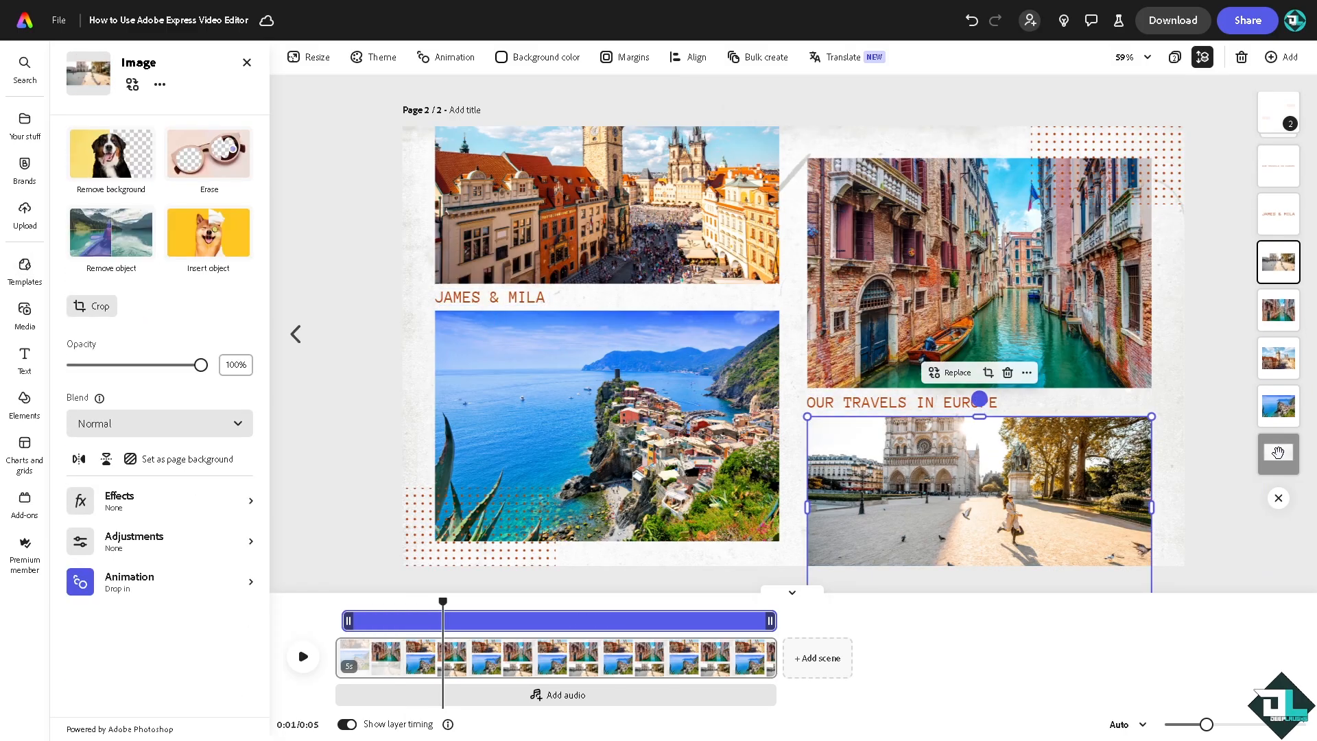
{"action": "key", "text": "Escape"}
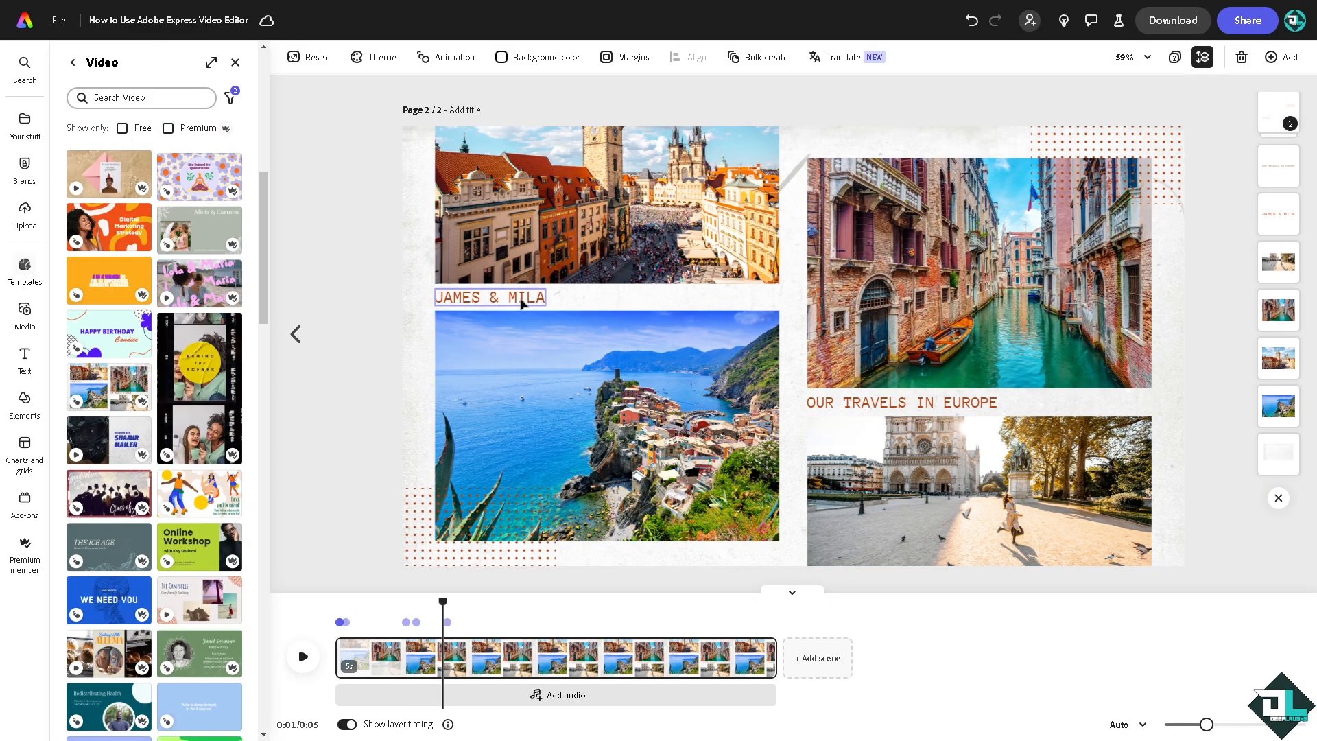
- Replace the caption beneath the town square photo with "DEEPS LAUGHS"
{"action": "left_click", "coordinate": [509, 301]}
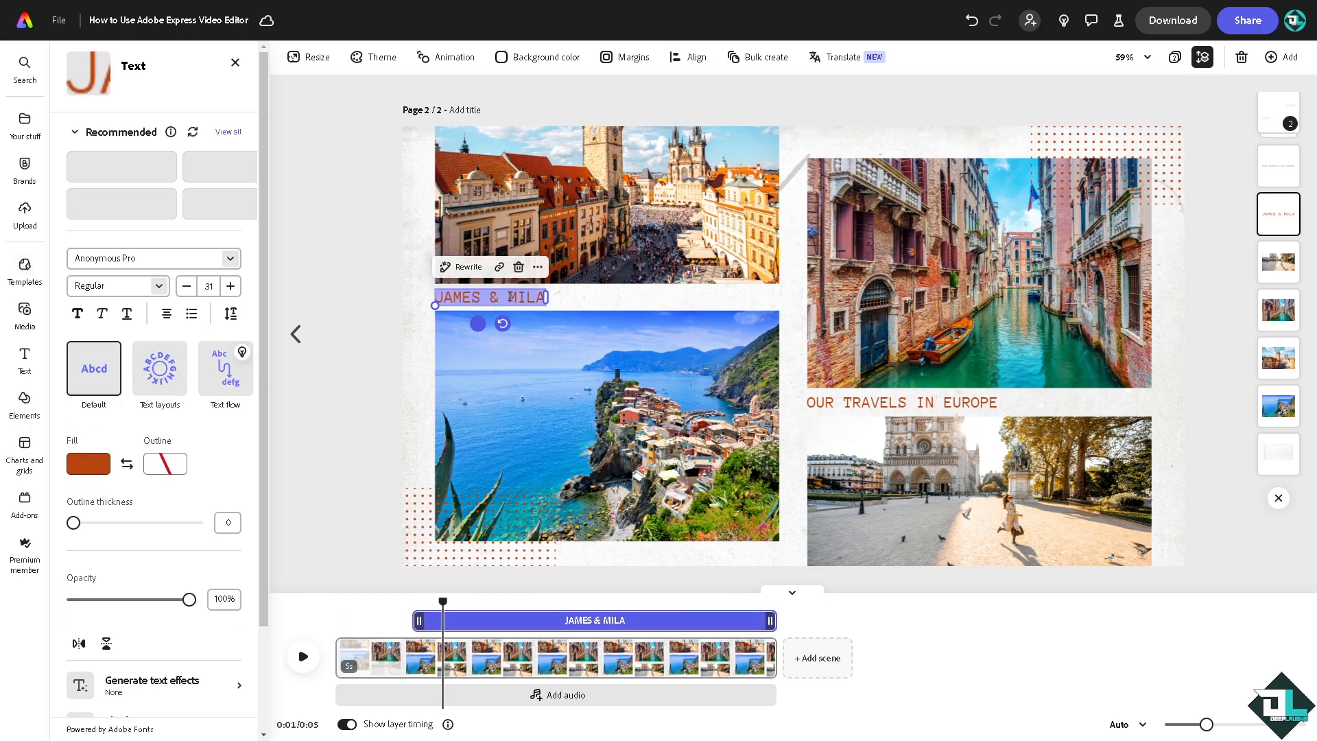
{"action": "double_click", "coordinate": [510, 296]}
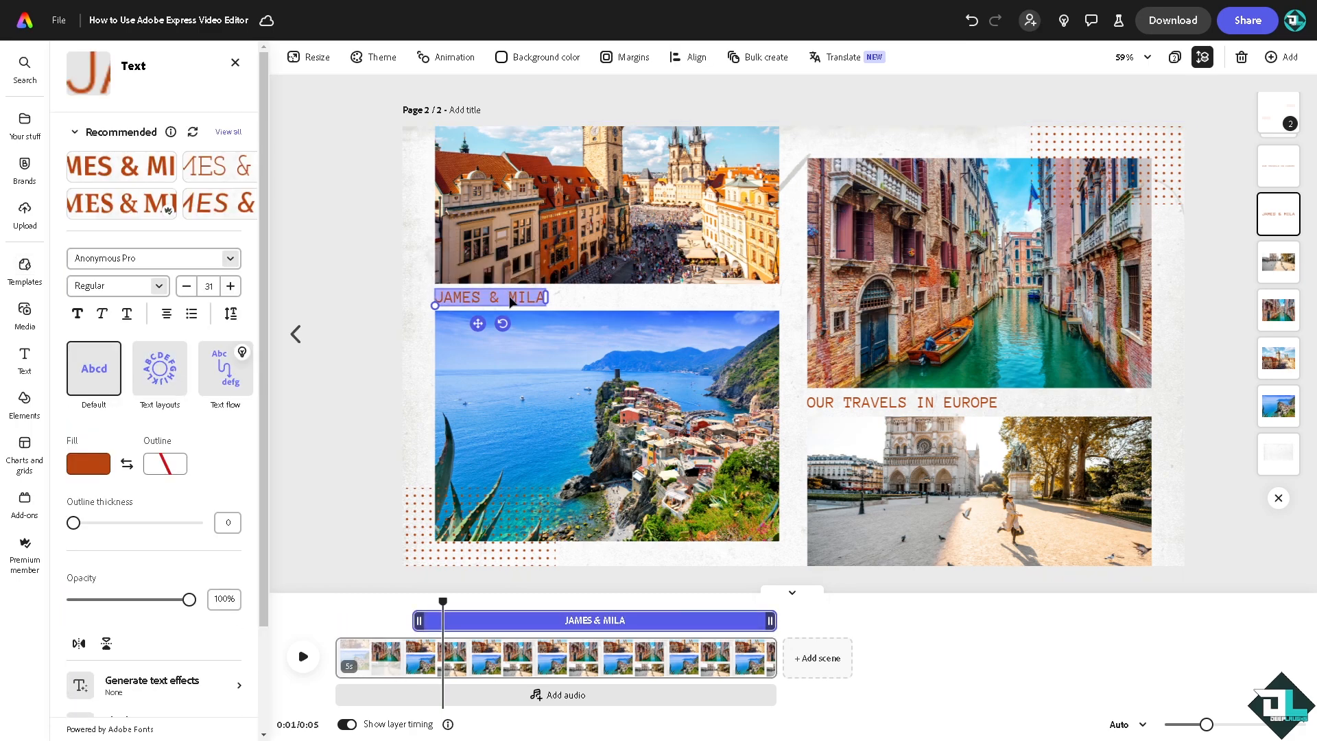
{"action": "type", "text": "deep"}
{"action": "key", "text": "Escape"}
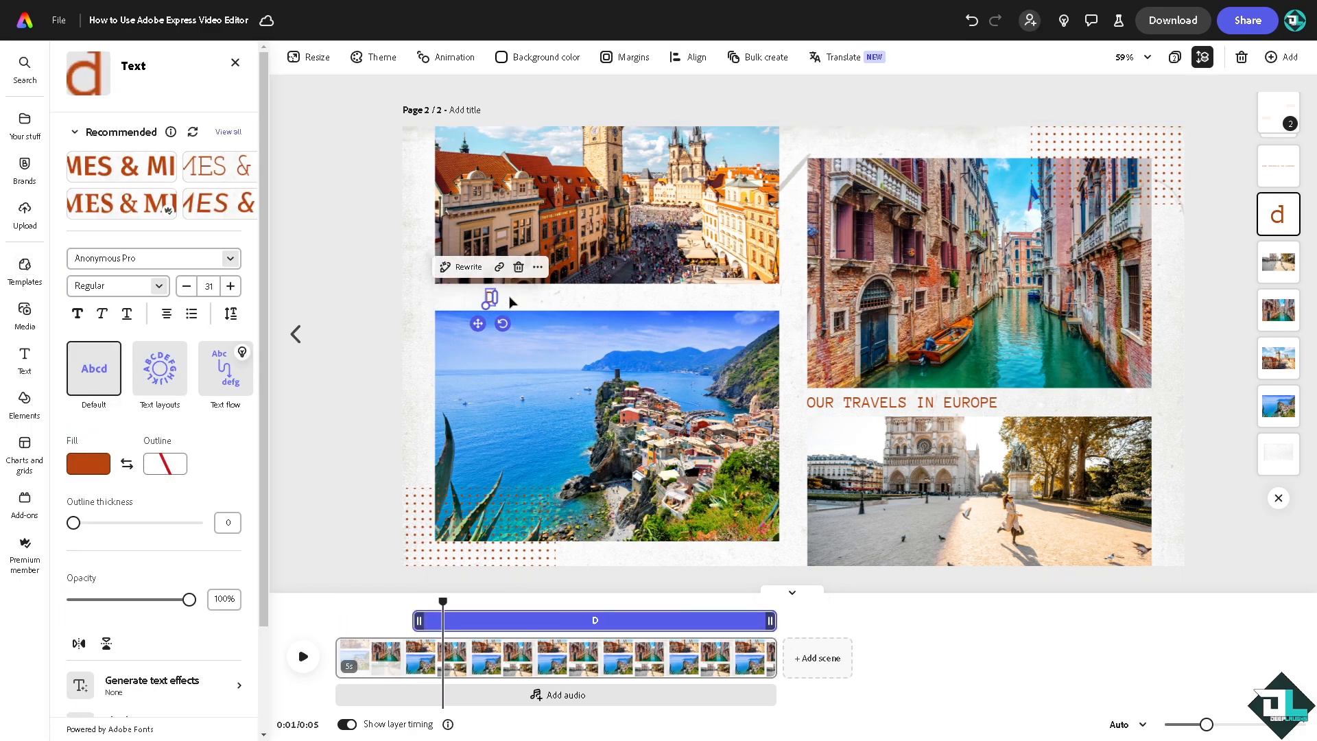
{"action": "type", "text": "ps lua"}
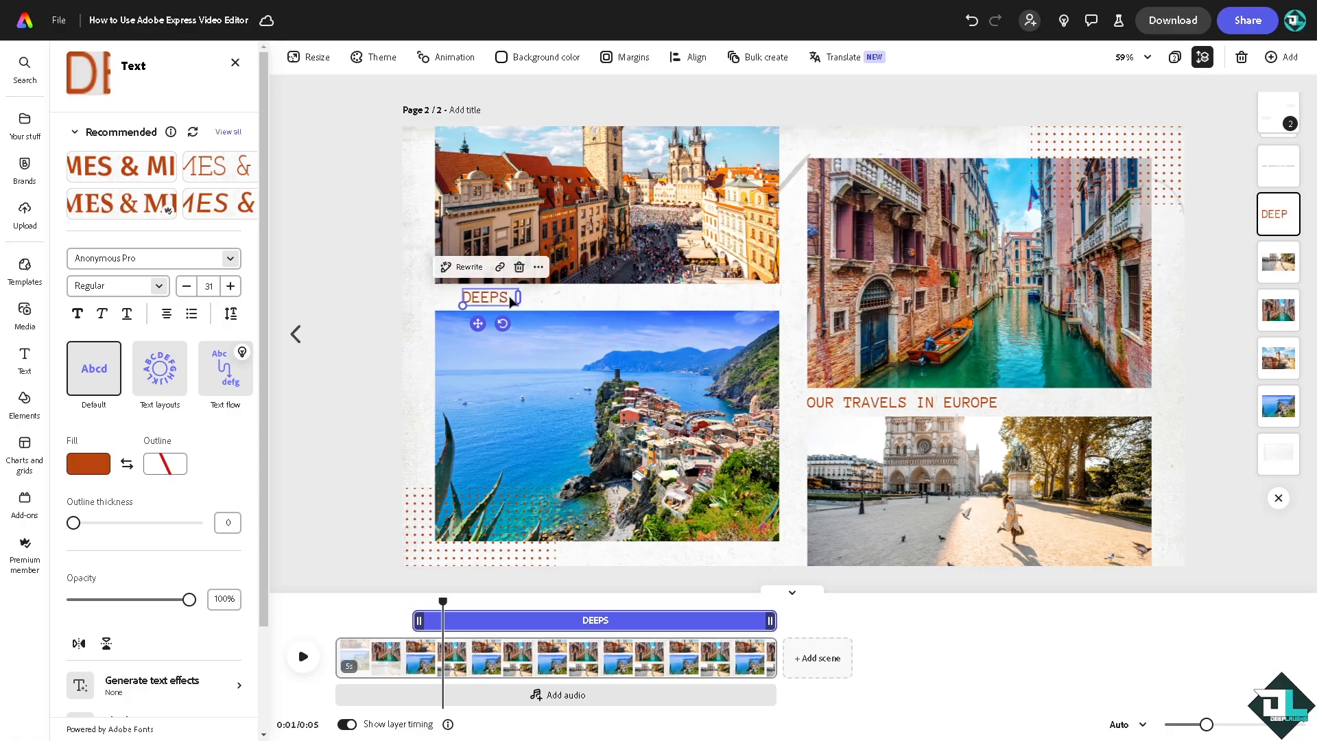
{"action": "type", "text": "ghs"}
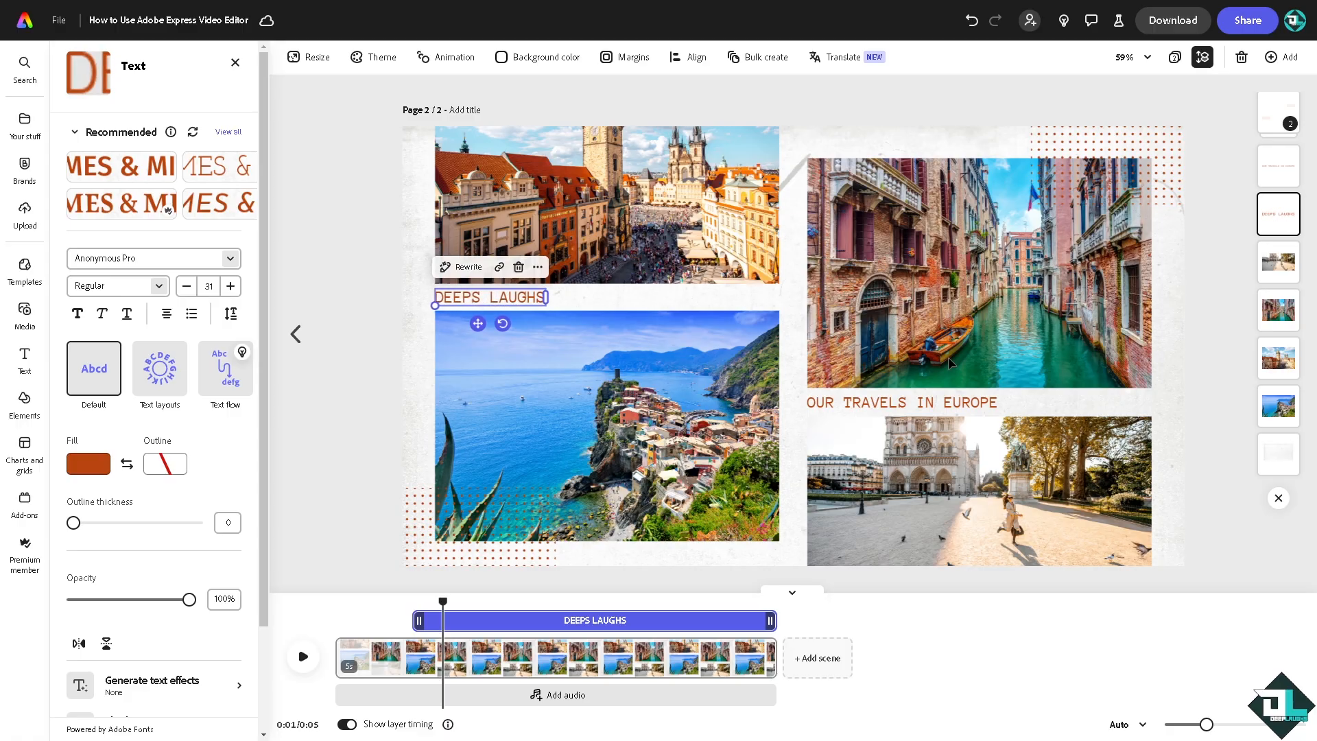
- Replace the caption beneath the canal photo with "How to Use Adobe Express Video Editor" and align it with the photo's left edge
{"action": "left_click", "coordinate": [872, 412]}
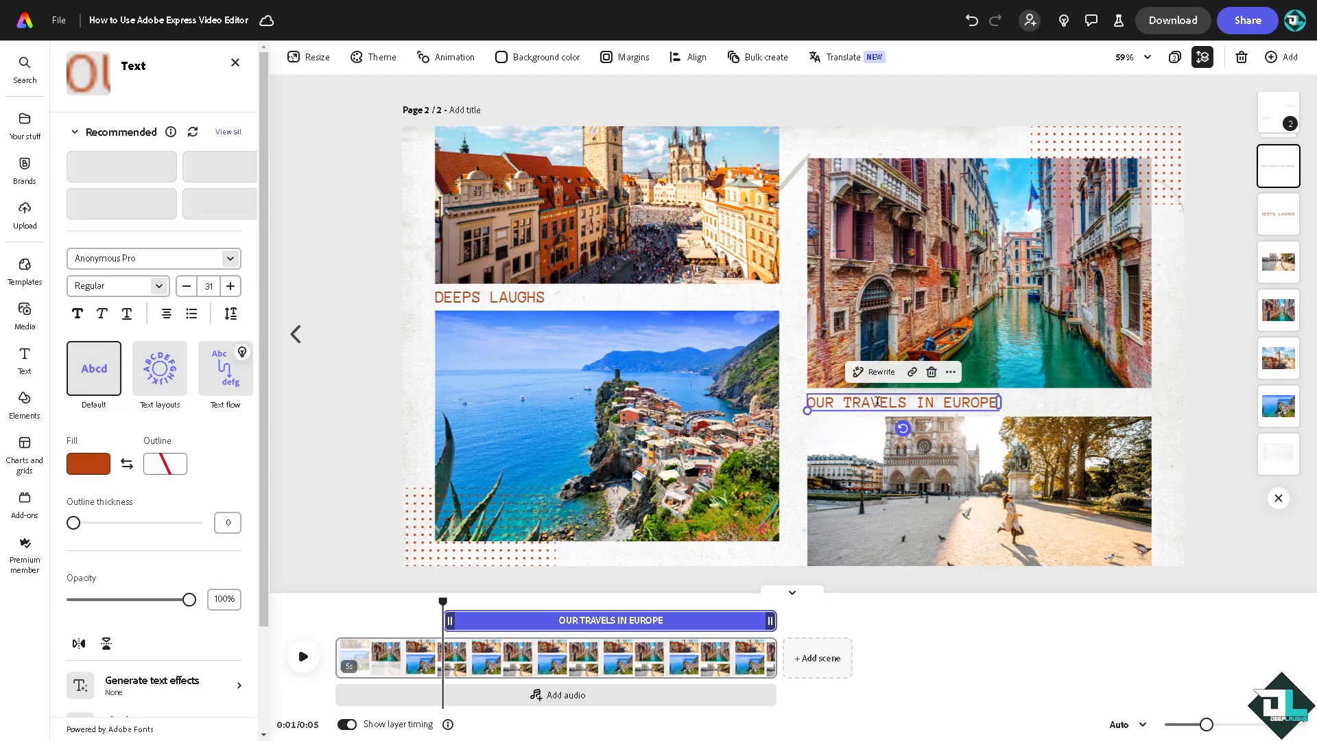
{"action": "left_click", "coordinate": [877, 401]}
{"action": "type", "text": "How to Use Adobe Express Video Editor"}
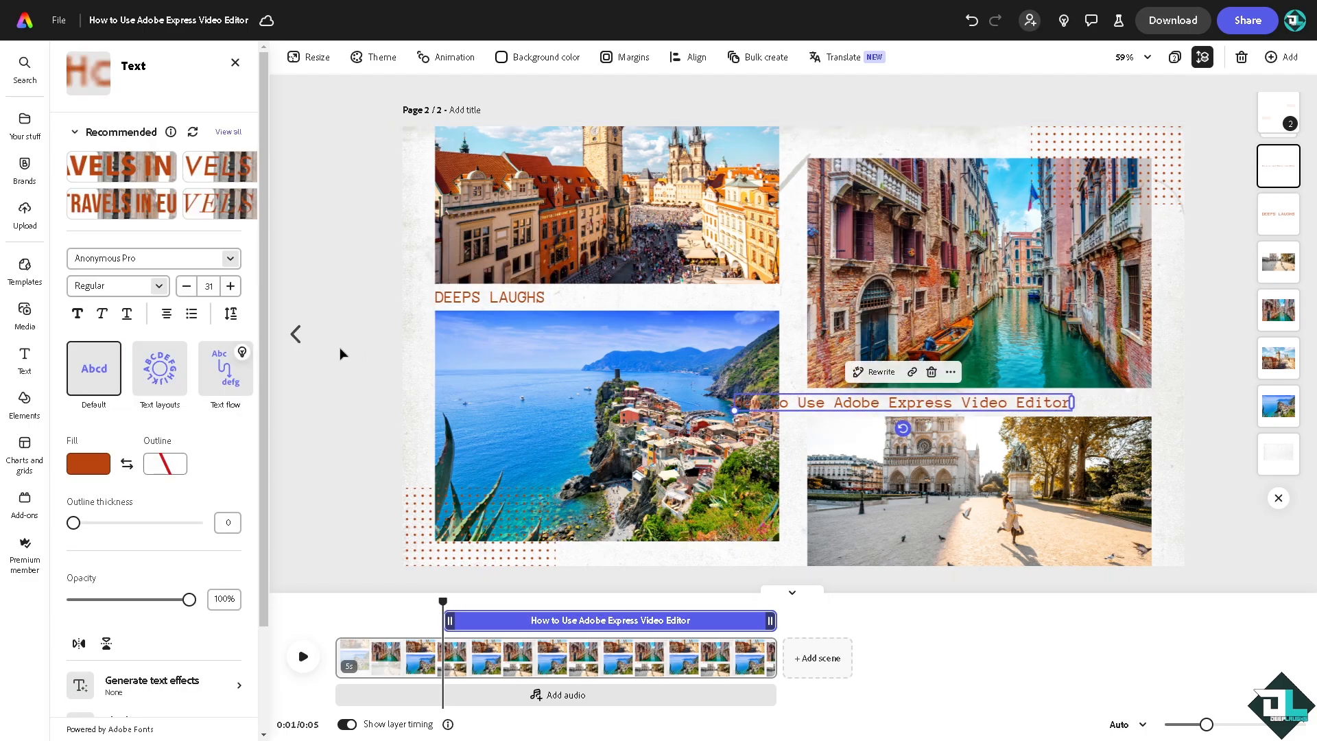
{"action": "left_click_drag", "start_coordinate": [867, 408], "coordinate": [939, 402]}
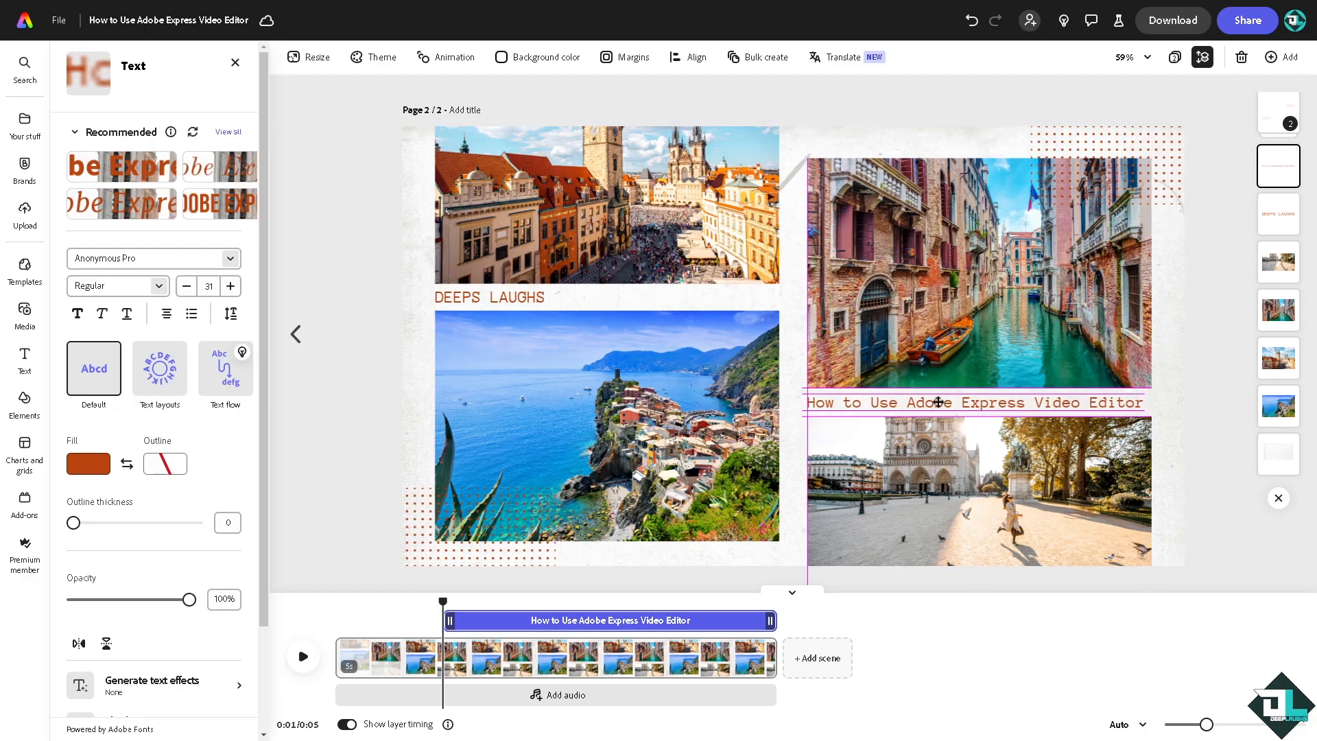
{"action": "left_click", "coordinate": [323, 284]}
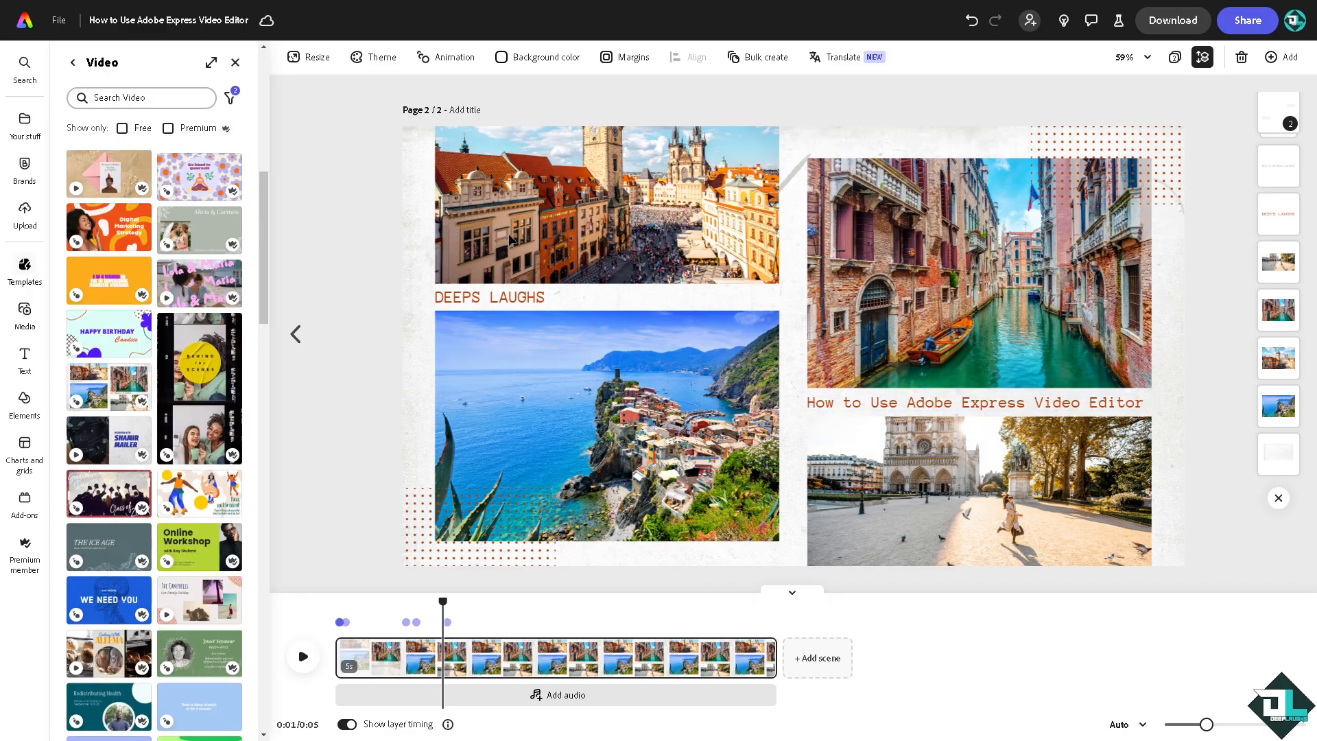
- Add the Deep Laughs brand logo to the page, enlarge it and place it at the page's centre
{"action": "left_click", "coordinate": [510, 239]}
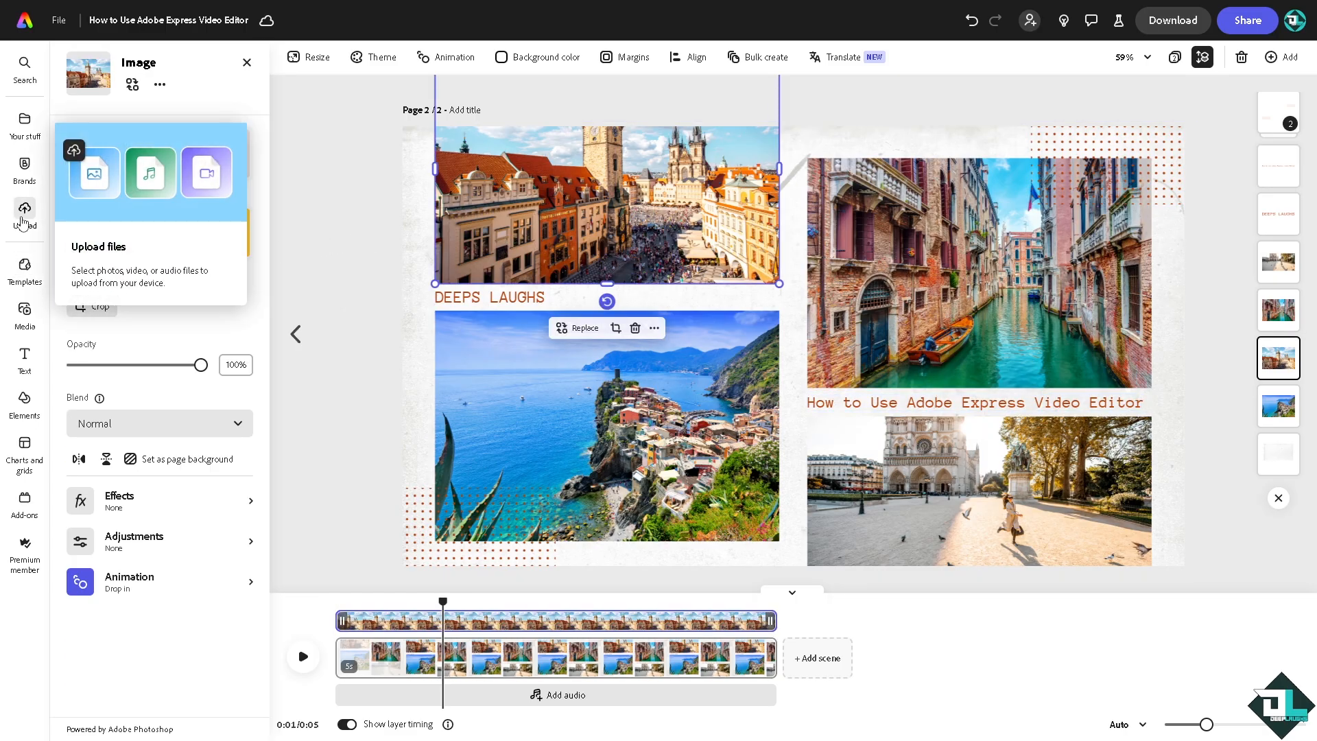
{"action": "left_click", "coordinate": [25, 170]}
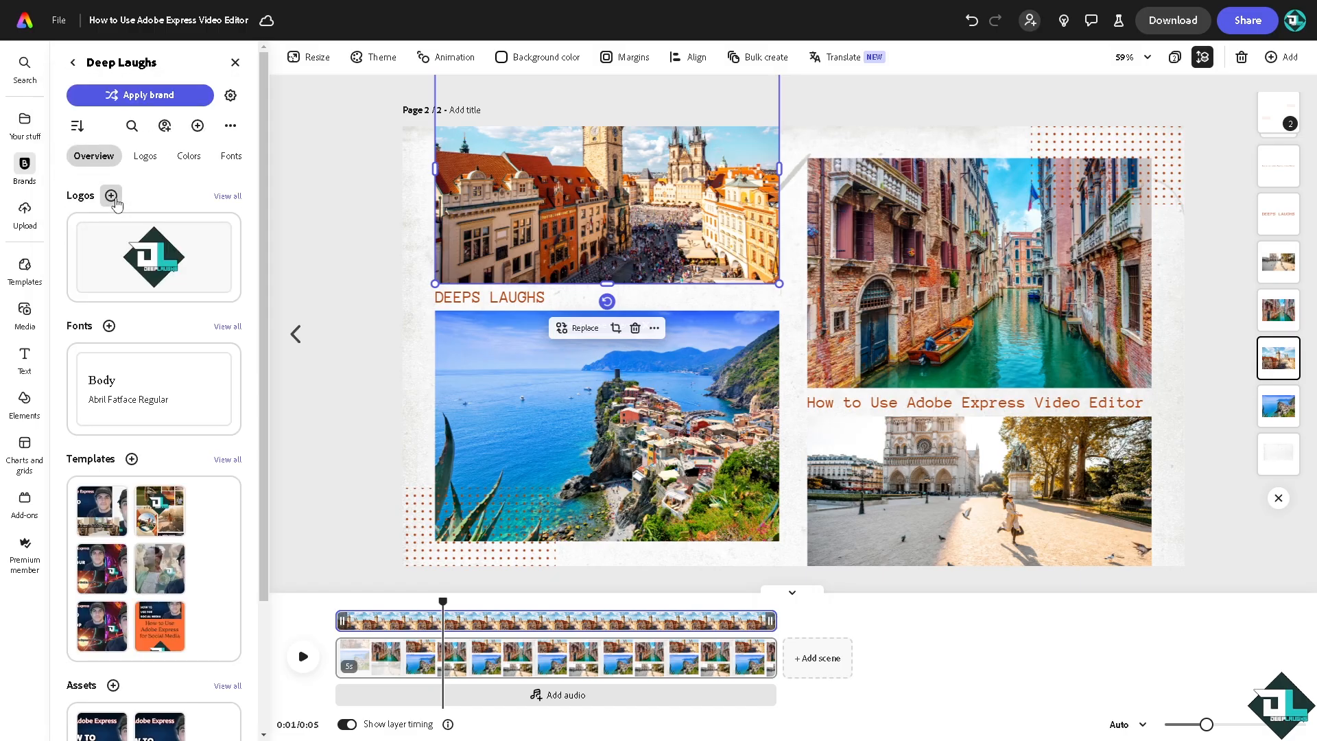
{"action": "left_click", "coordinate": [161, 266]}
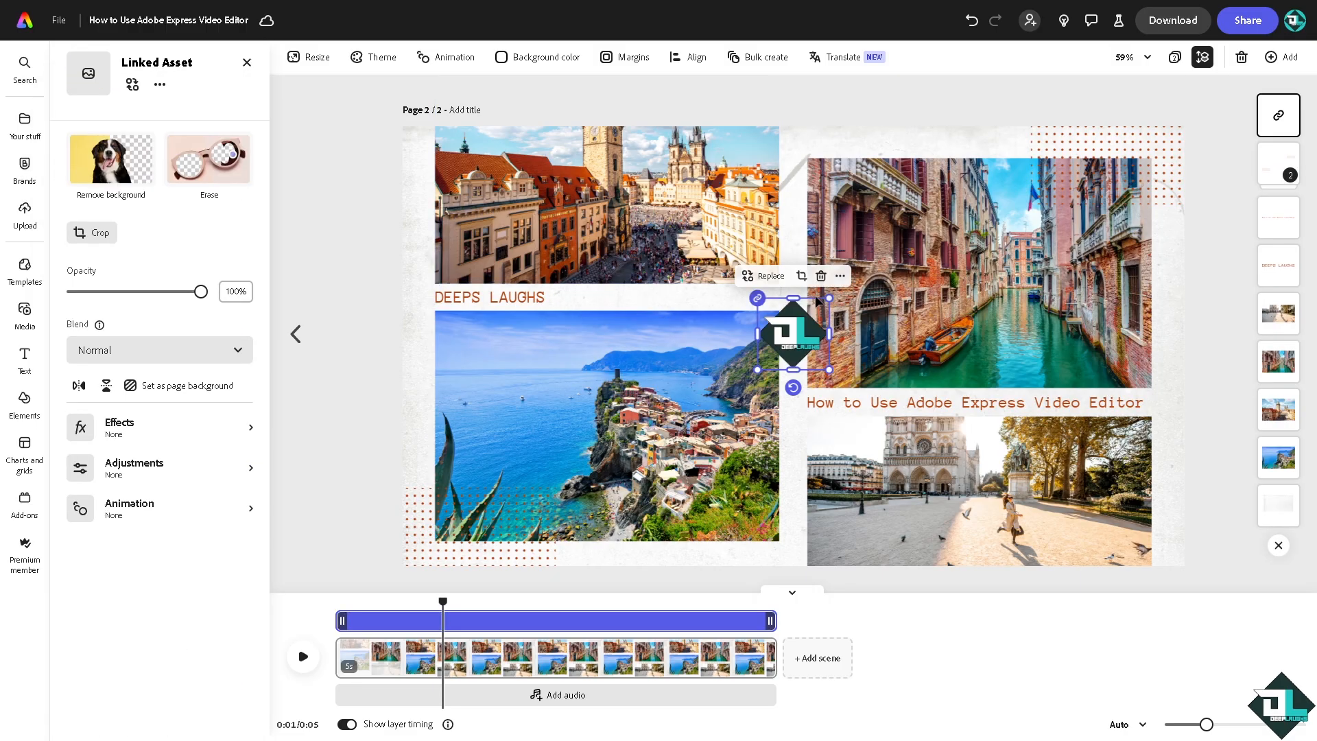
{"action": "left_click", "coordinate": [845, 317]}
{"action": "left_click", "coordinate": [804, 320]}
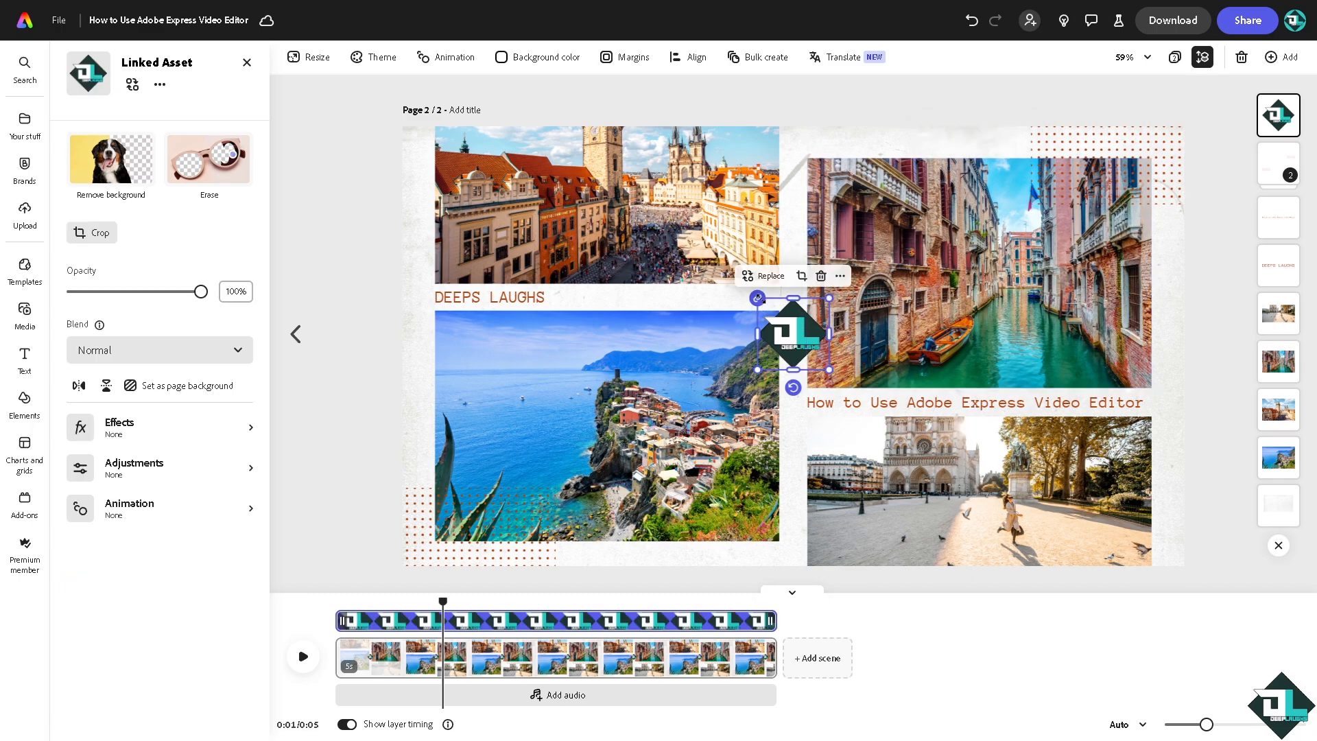
{"action": "left_click_drag", "start_coordinate": [757, 297], "coordinate": [641, 183]}
{"action": "left_click_drag", "start_coordinate": [672, 280], "coordinate": [735, 312]}
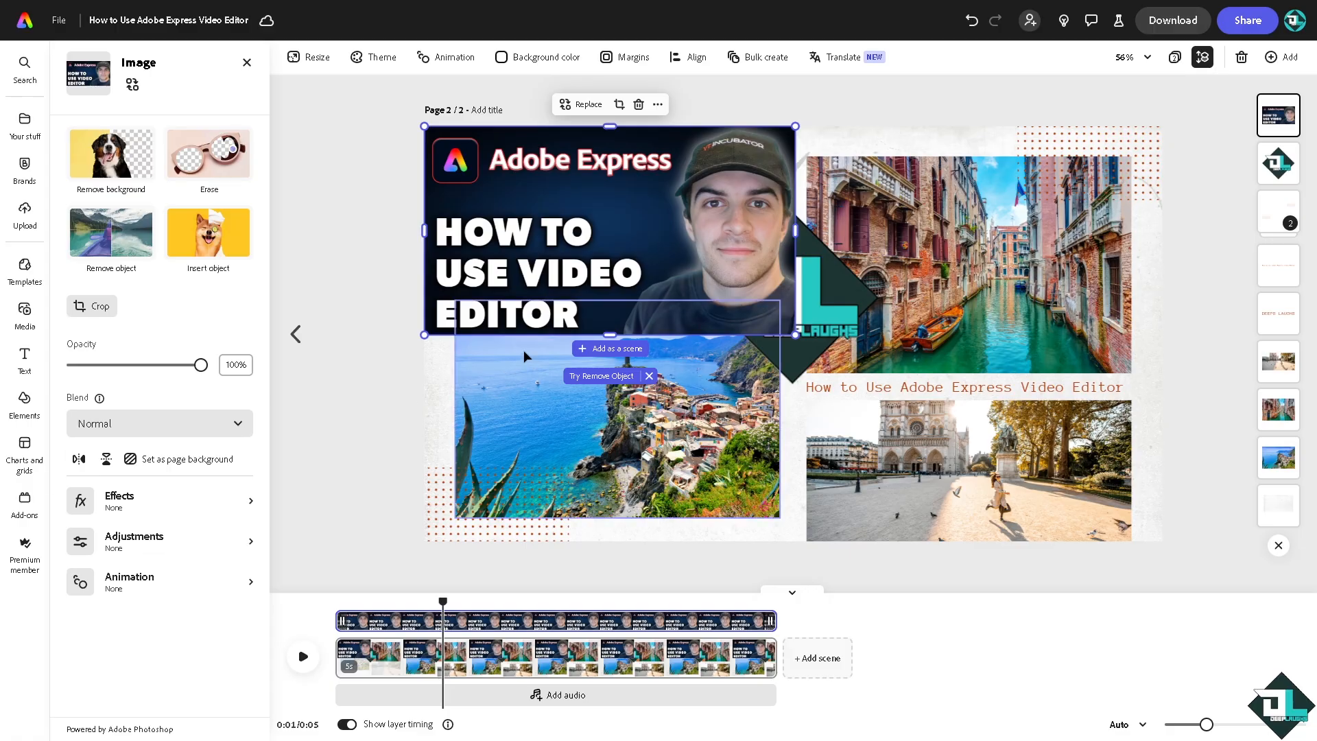
- Enlarge the "How to Use Video Editor" thumbnail up to the canal photo's left edge and send it behind the logo
{"action": "mouse_move", "coordinate": [794, 334]}
{"action": "left_mouse_down"}
{"action": "mouse_move", "coordinate": [755, 314]}
{"action": "mouse_move", "coordinate": [807, 341]}
{"action": "left_mouse_up"}
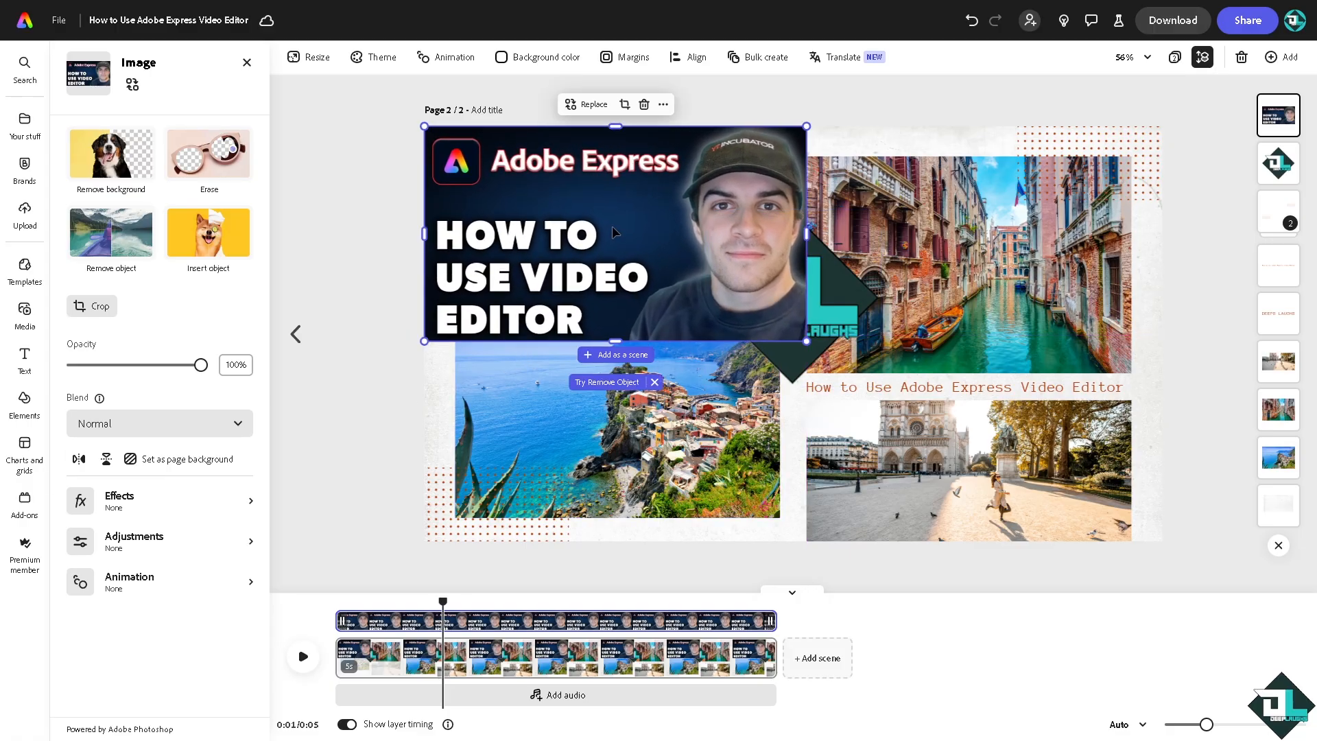
{"action": "right_click", "coordinate": [611, 226]}
{"action": "left_click", "coordinate": [710, 419]}
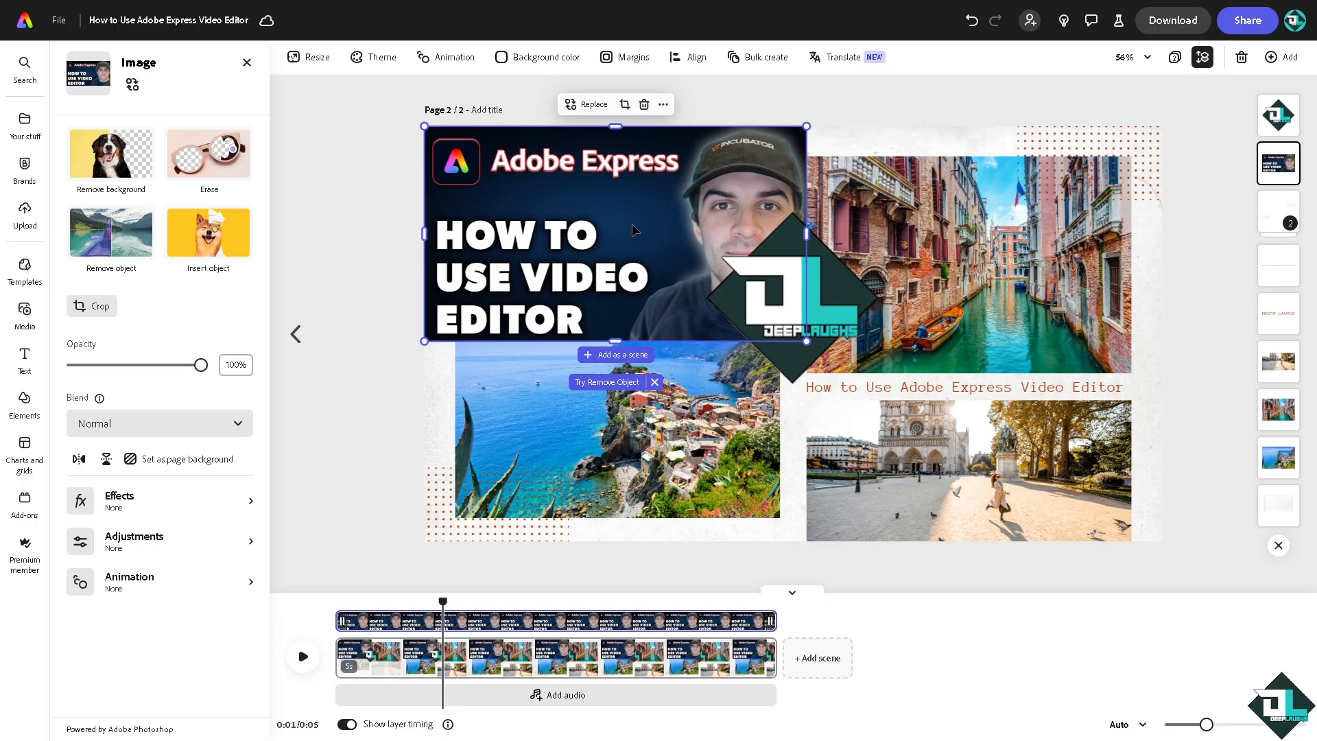
- Delete the coastal village photo and add the autumn forest clip from the Seasonal stock videos to the page
{"action": "left_click", "coordinate": [622, 436]}
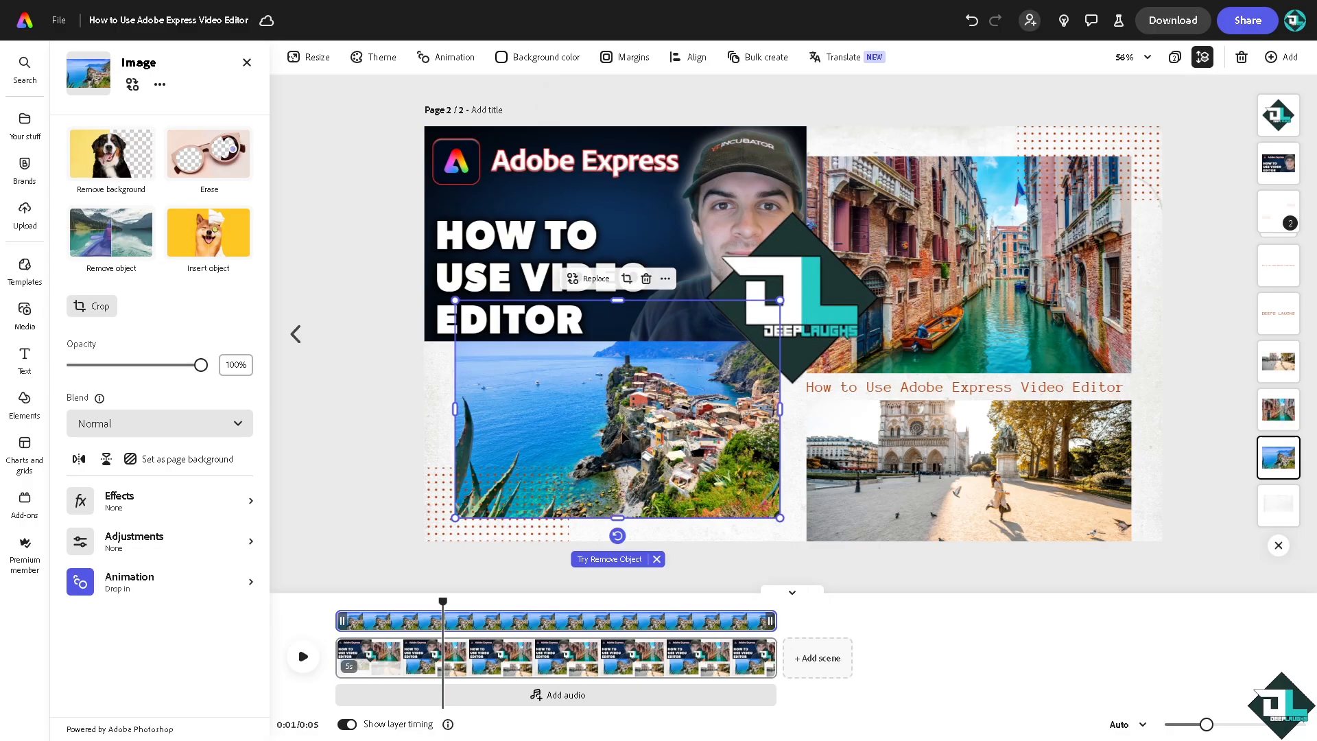
{"action": "key", "text": "Delete"}
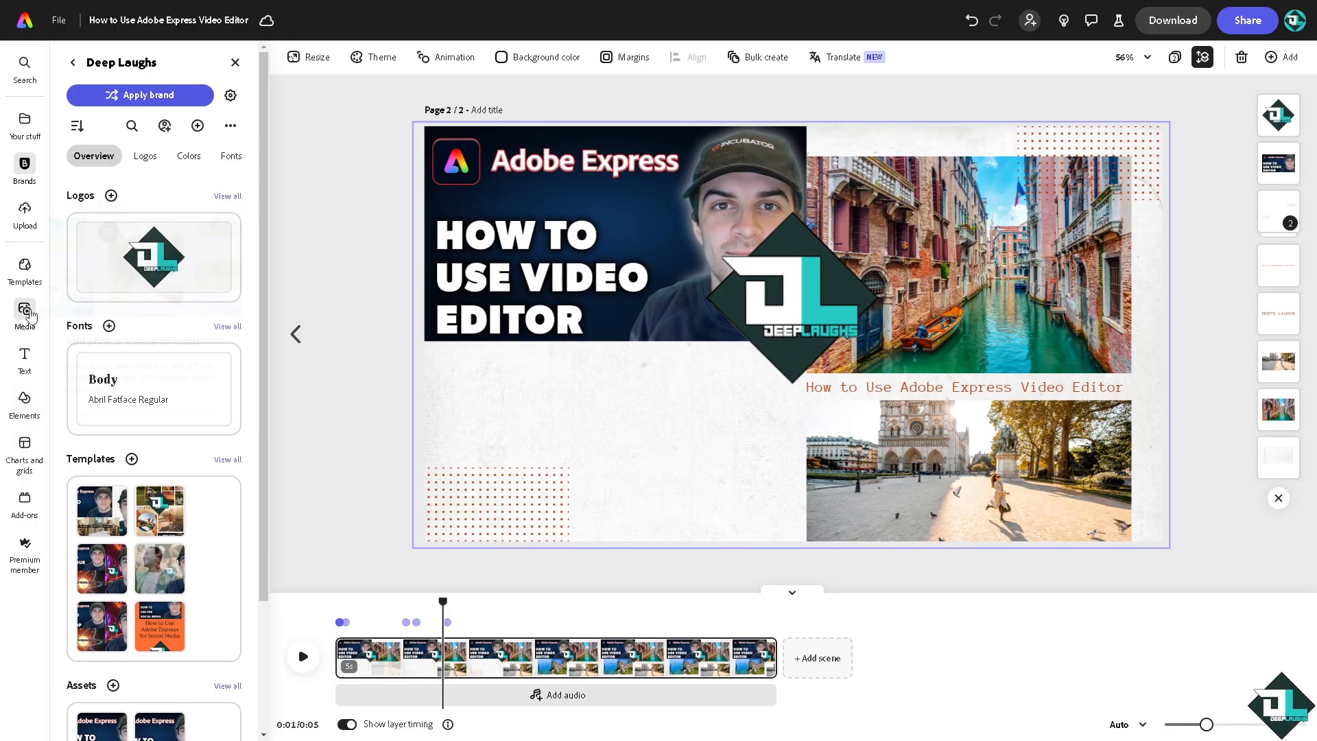
{"action": "left_click", "coordinate": [25, 314]}
{"action": "left_click", "coordinate": [166, 96]}
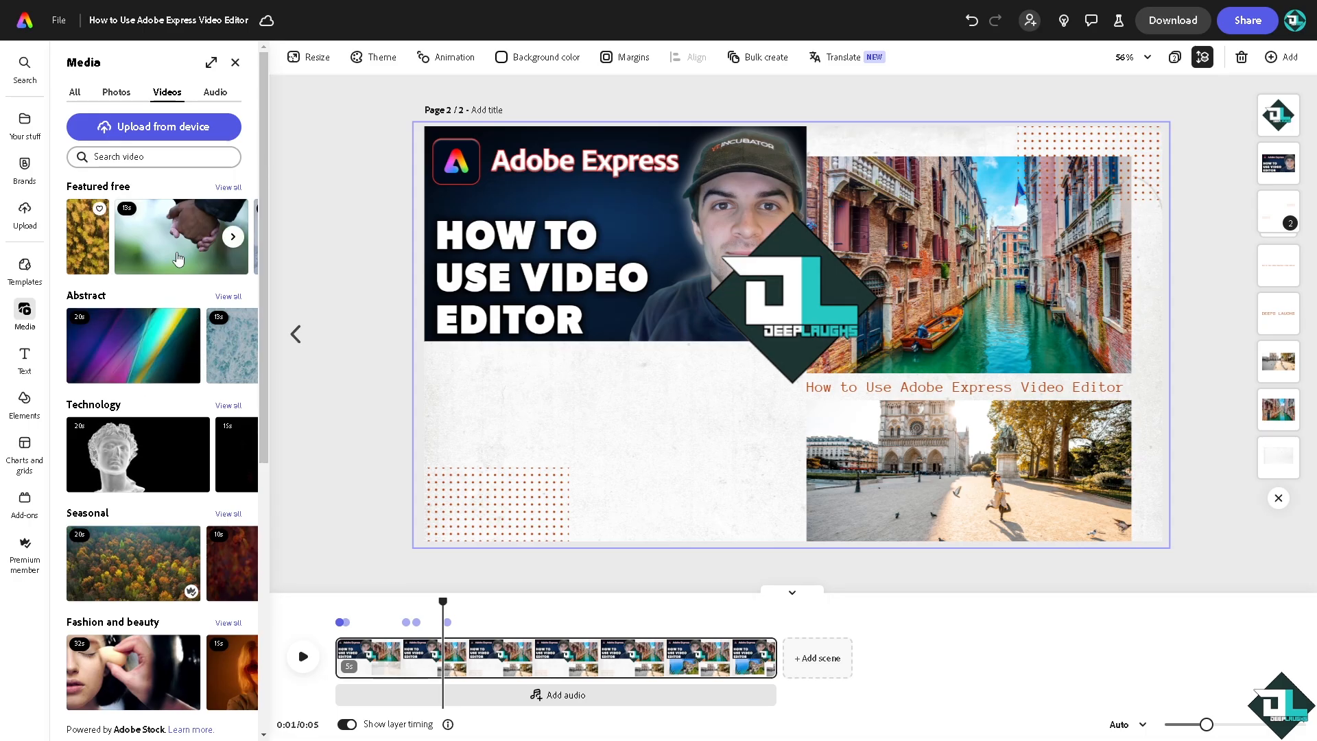
{"action": "scroll", "coordinate": [131, 549], "scroll_direction": "down", "scroll_amount": 2}
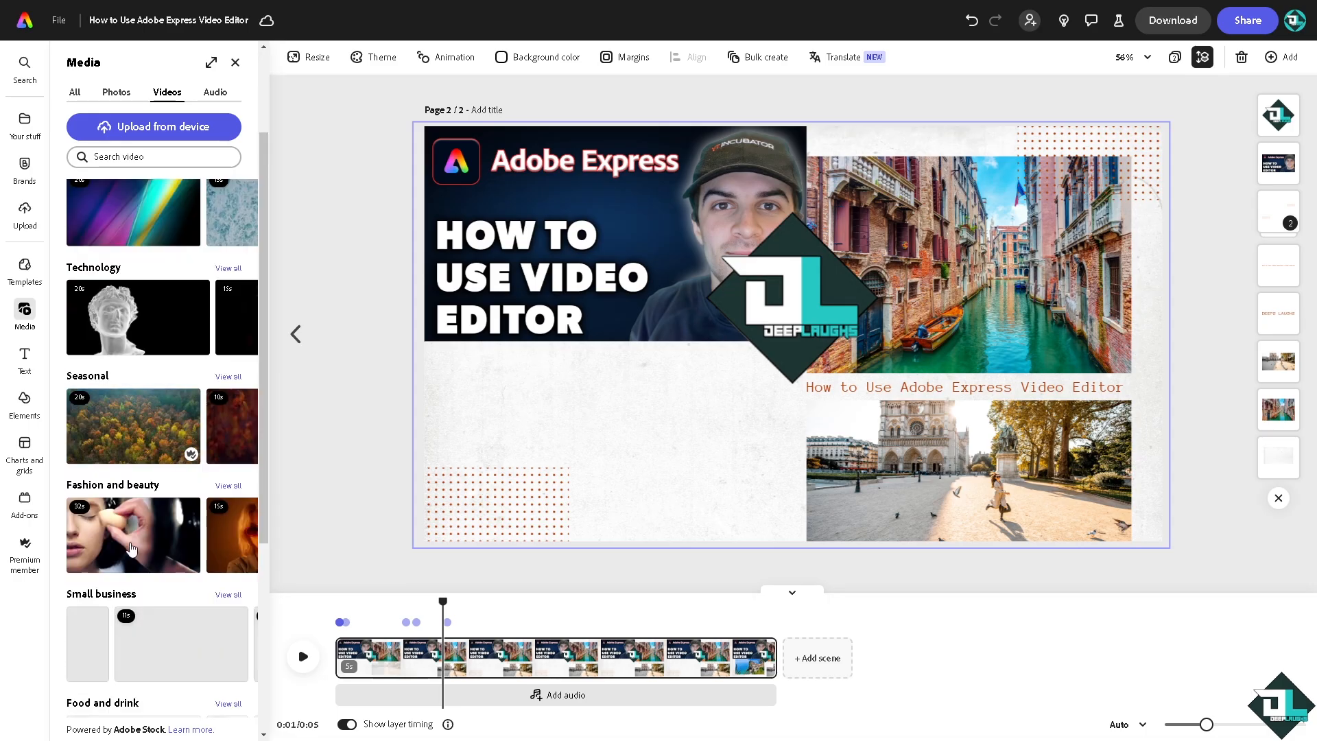
{"action": "left_click", "coordinate": [125, 429]}
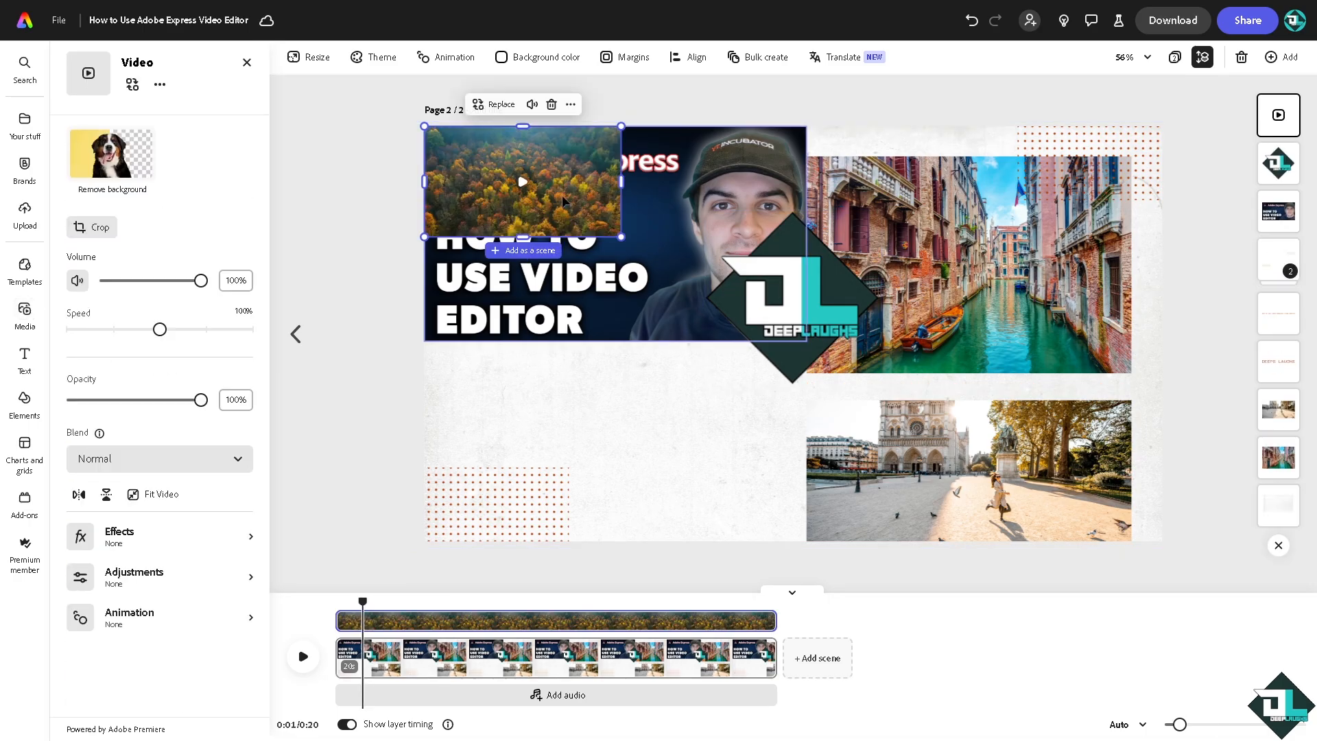
- Enlarge the autumn forest clip, place it beneath the video editor thumbnail beside the cathedral photo and send it behind the logo
{"action": "left_click_drag", "start_coordinate": [568, 215], "coordinate": [693, 492]}
{"action": "left_click_drag", "start_coordinate": [662, 441], "coordinate": [761, 443]}
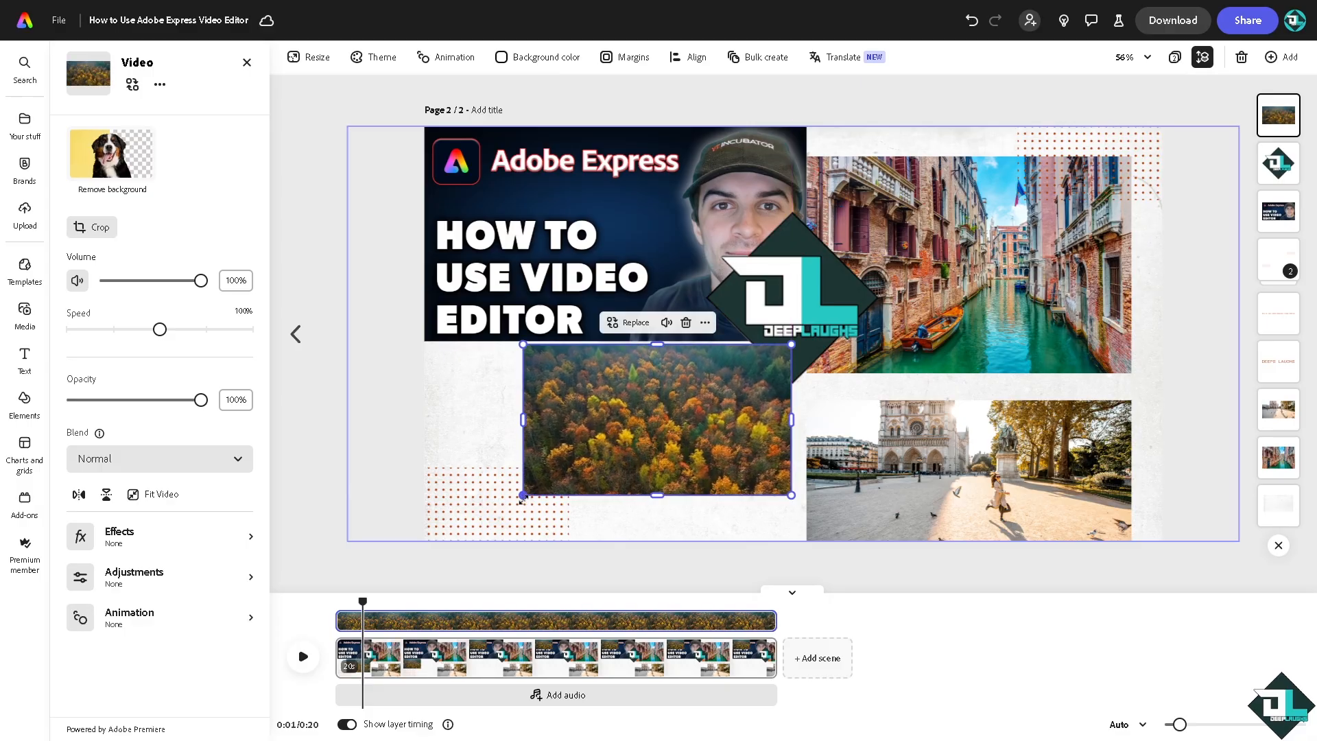
{"action": "left_click_drag", "start_coordinate": [523, 495], "coordinate": [478, 521]}
{"action": "left_click_drag", "start_coordinate": [594, 452], "coordinate": [604, 453]}
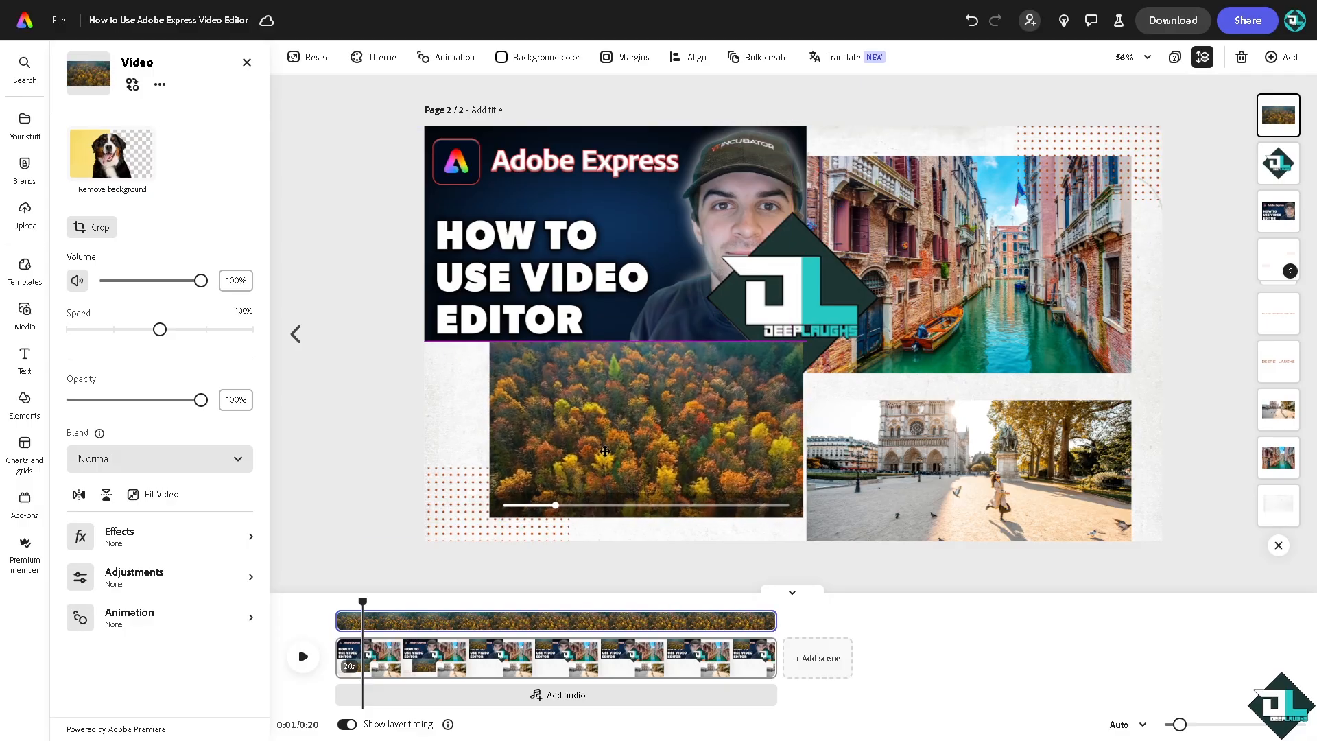
{"action": "right_click", "coordinate": [622, 414]}
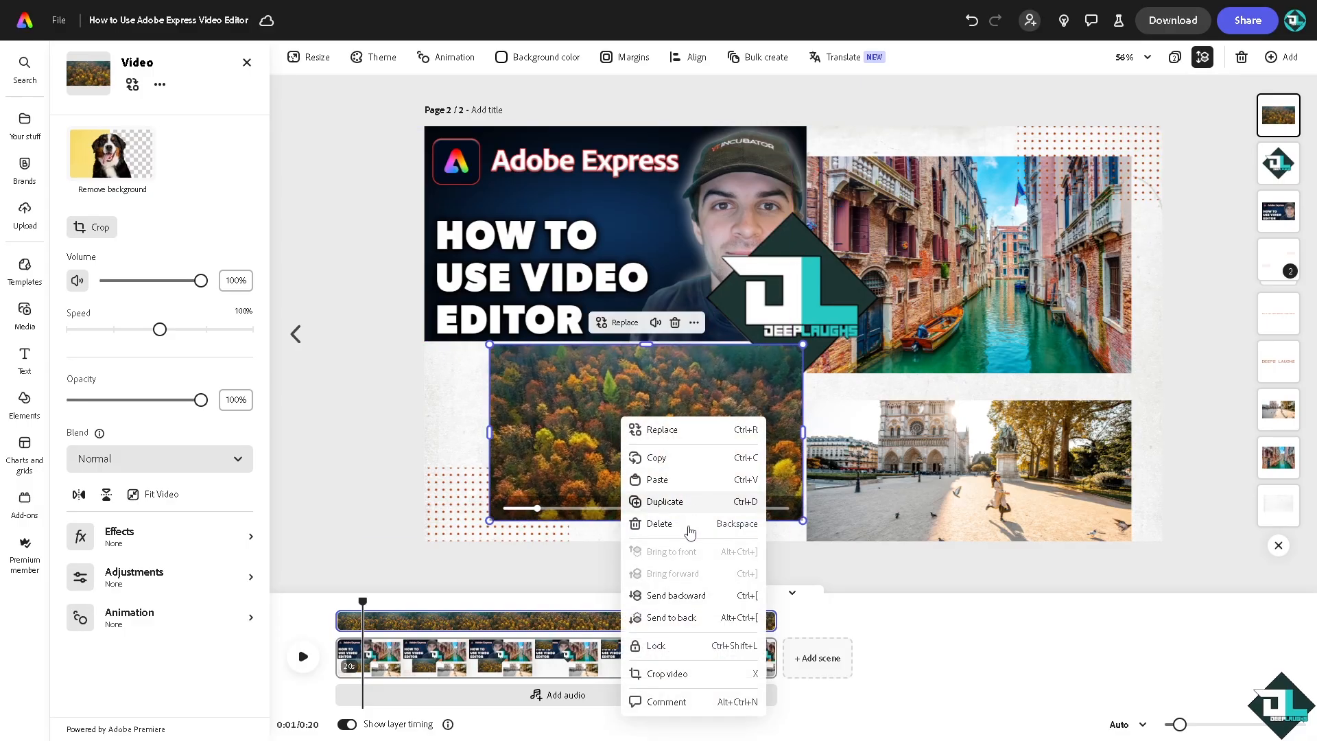
{"action": "left_click", "coordinate": [675, 594]}
- Delete the canal photo and add the couple cooking clip from the Food and drink stock videos to the page
{"action": "left_click", "coordinate": [995, 274]}
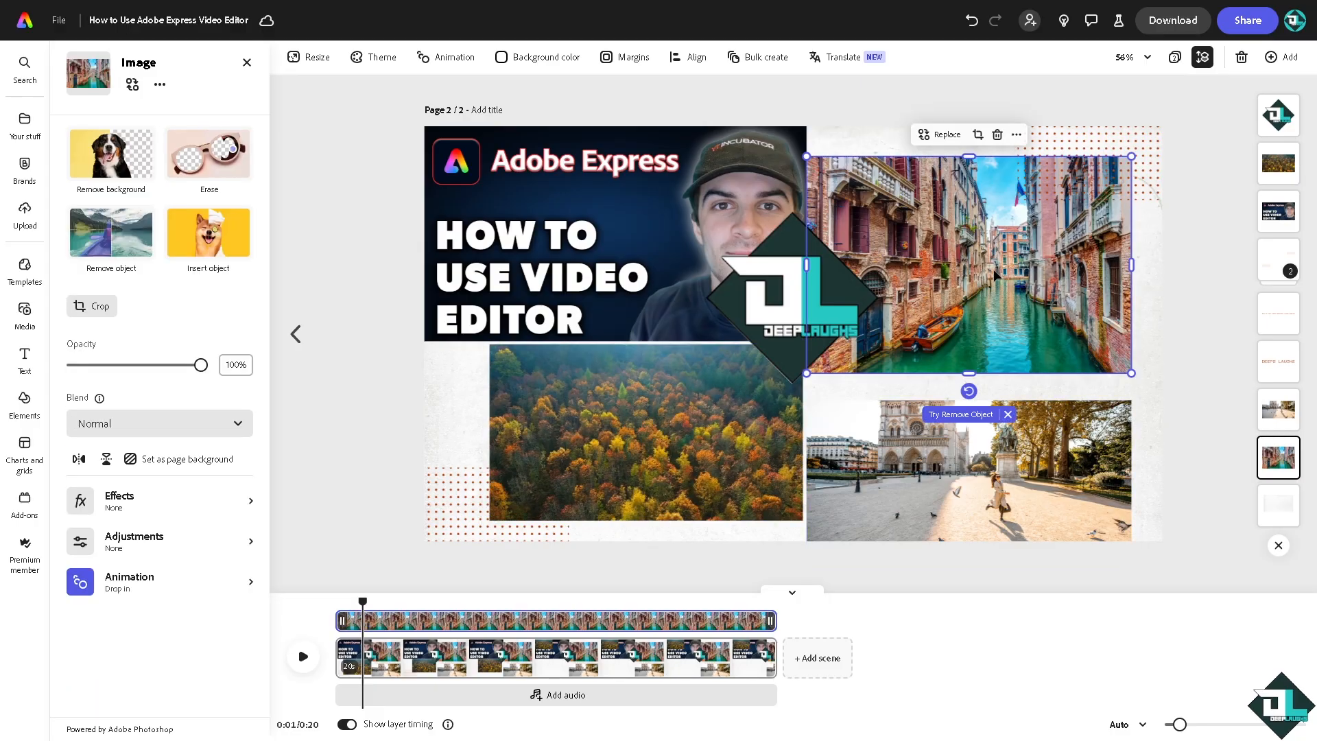
{"action": "key", "text": "Delete"}
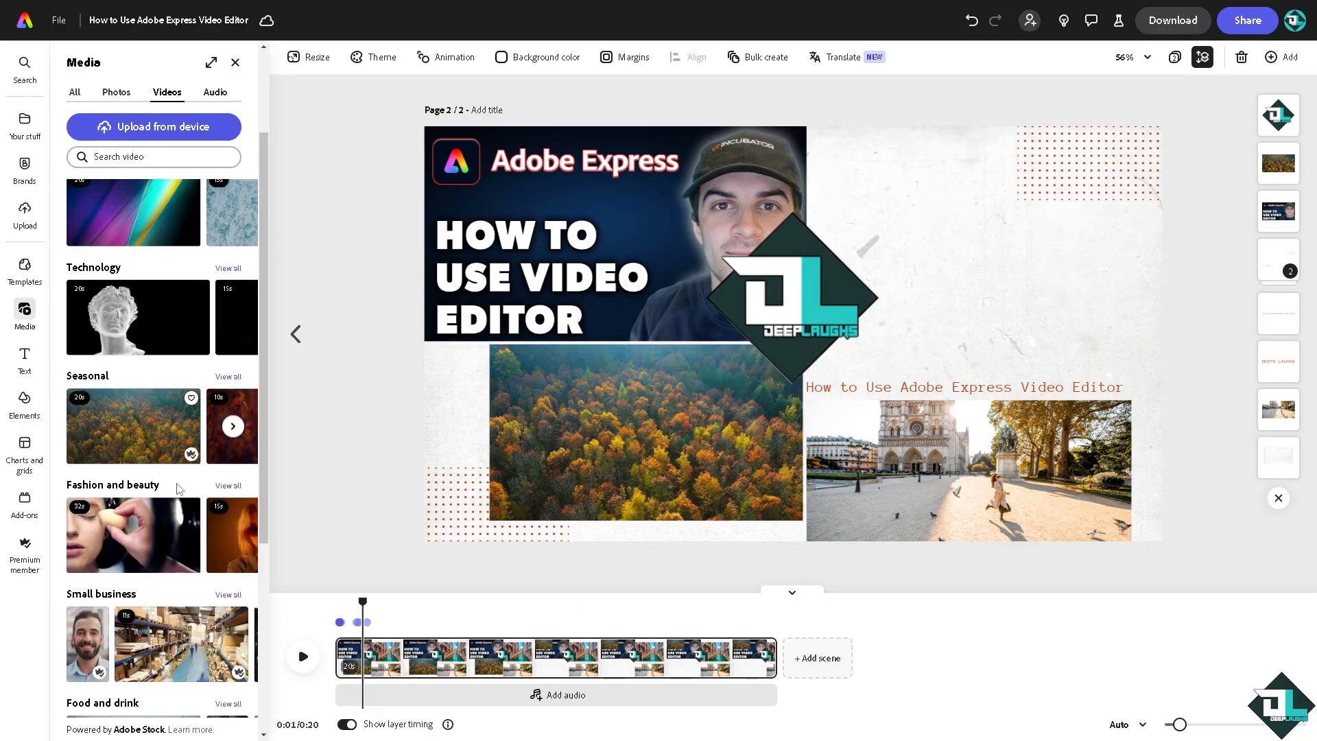
{"action": "scroll", "coordinate": [138, 425], "scroll_direction": "down", "scroll_amount": 5}
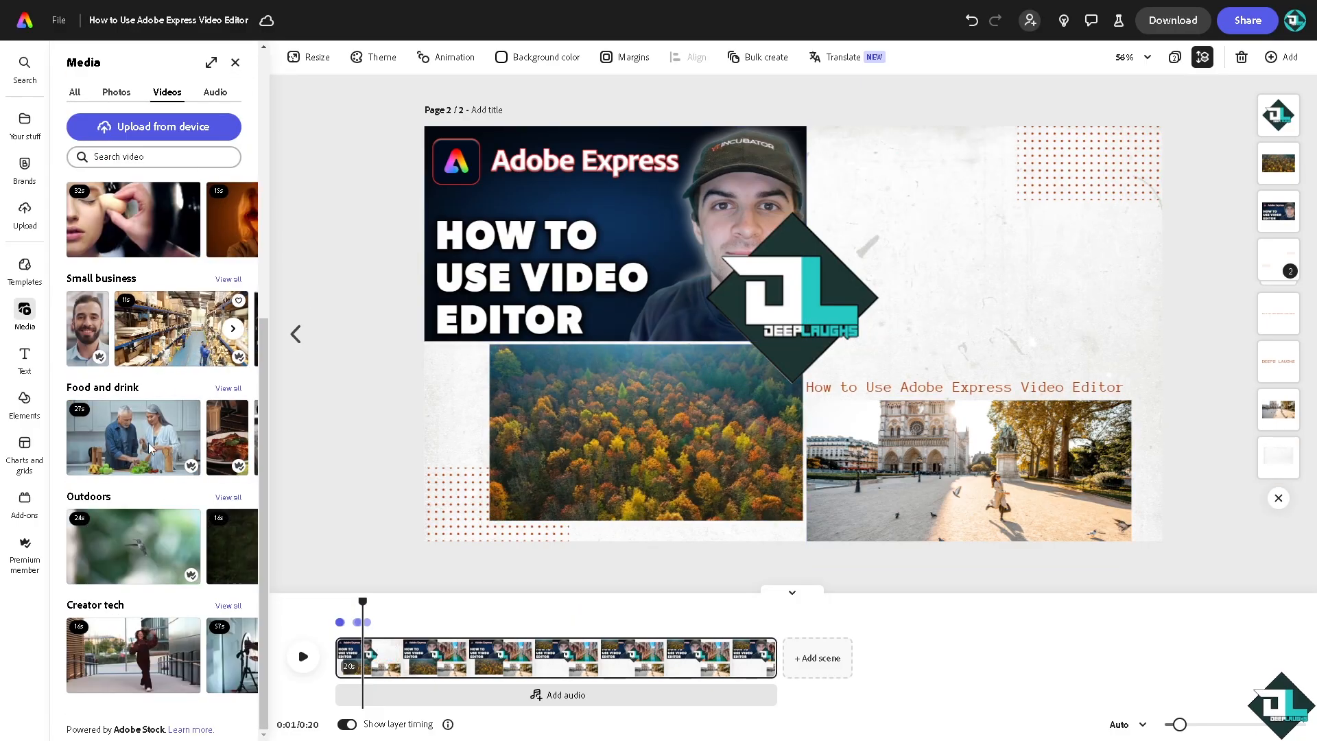
{"action": "left_click", "coordinate": [157, 439]}
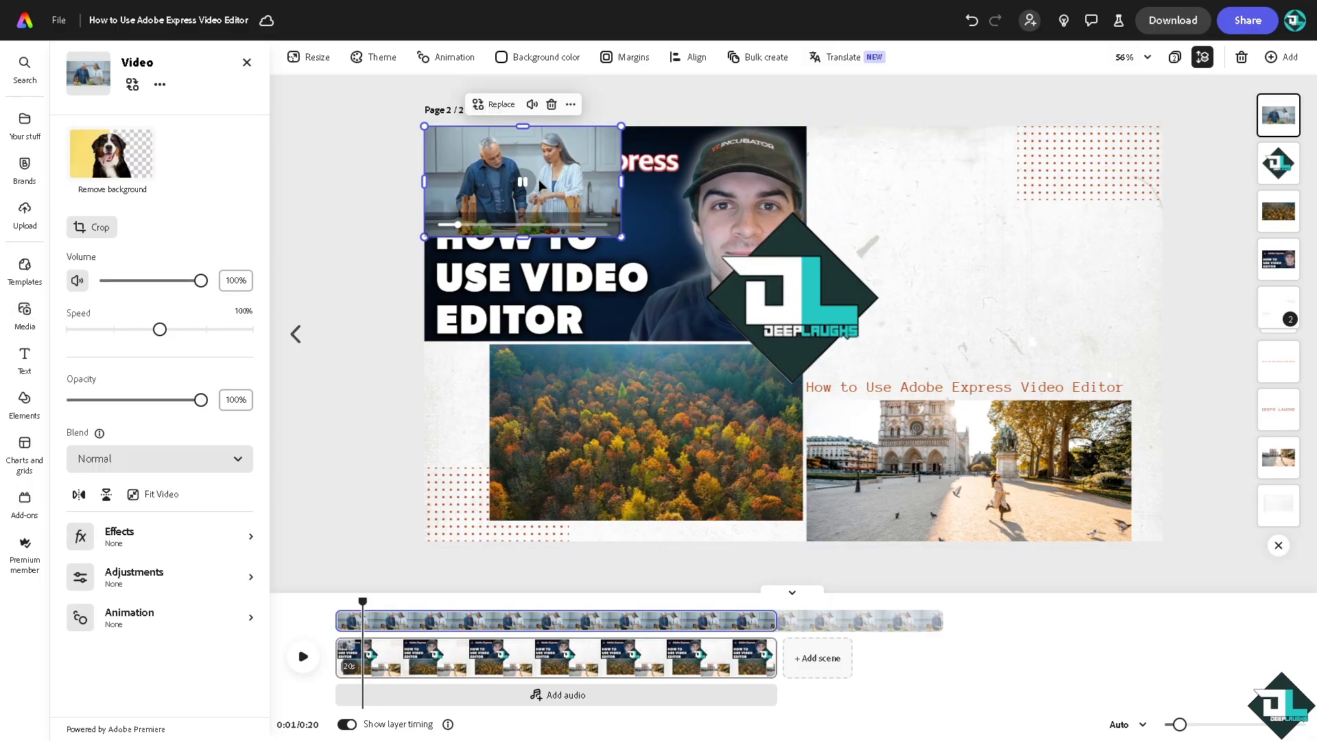
- Enlarge the cooking clip, place it in the deleted canal photo's spot beside the thumbnail and send it behind the logo
{"action": "left_click_drag", "start_coordinate": [552, 153], "coordinate": [943, 152]}
{"action": "left_click_drag", "start_coordinate": [1008, 250], "coordinate": [1111, 312]}
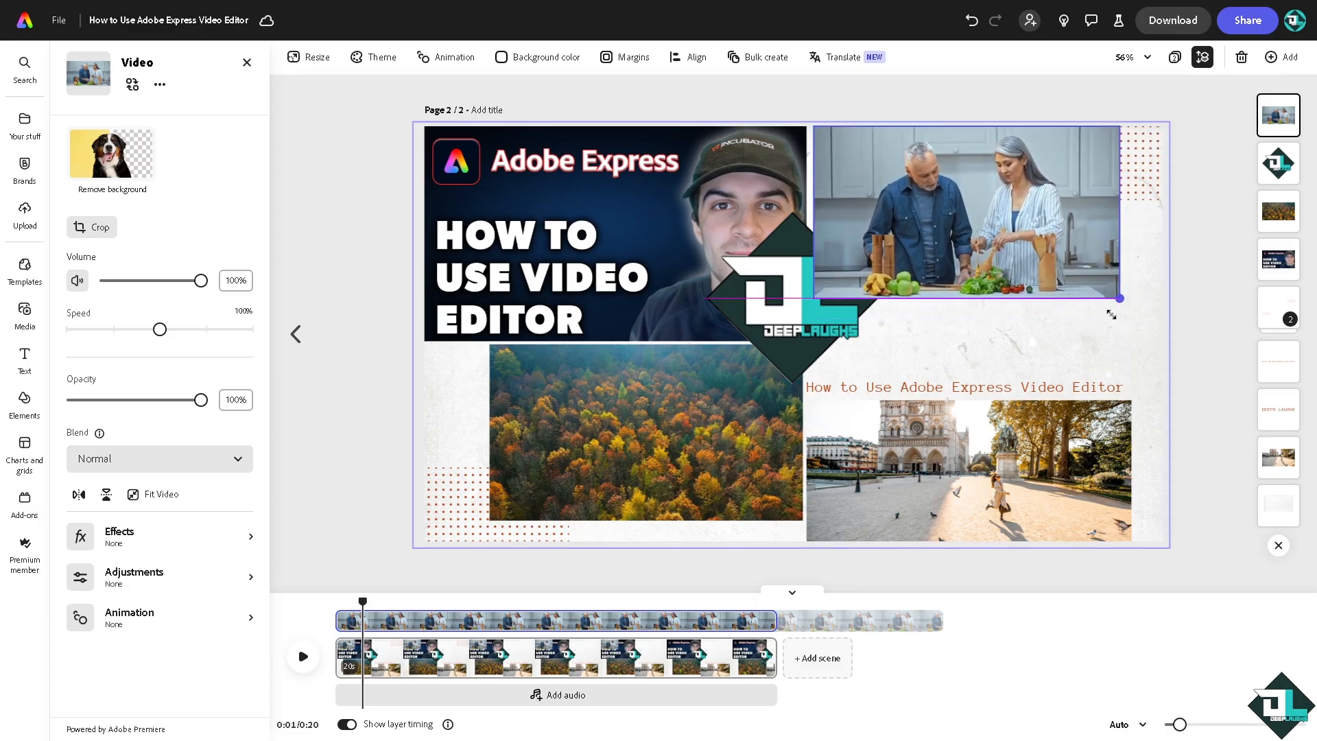
{"action": "left_click_drag", "start_coordinate": [1005, 227], "coordinate": [1004, 262]}
{"action": "right_click", "coordinate": [911, 222]}
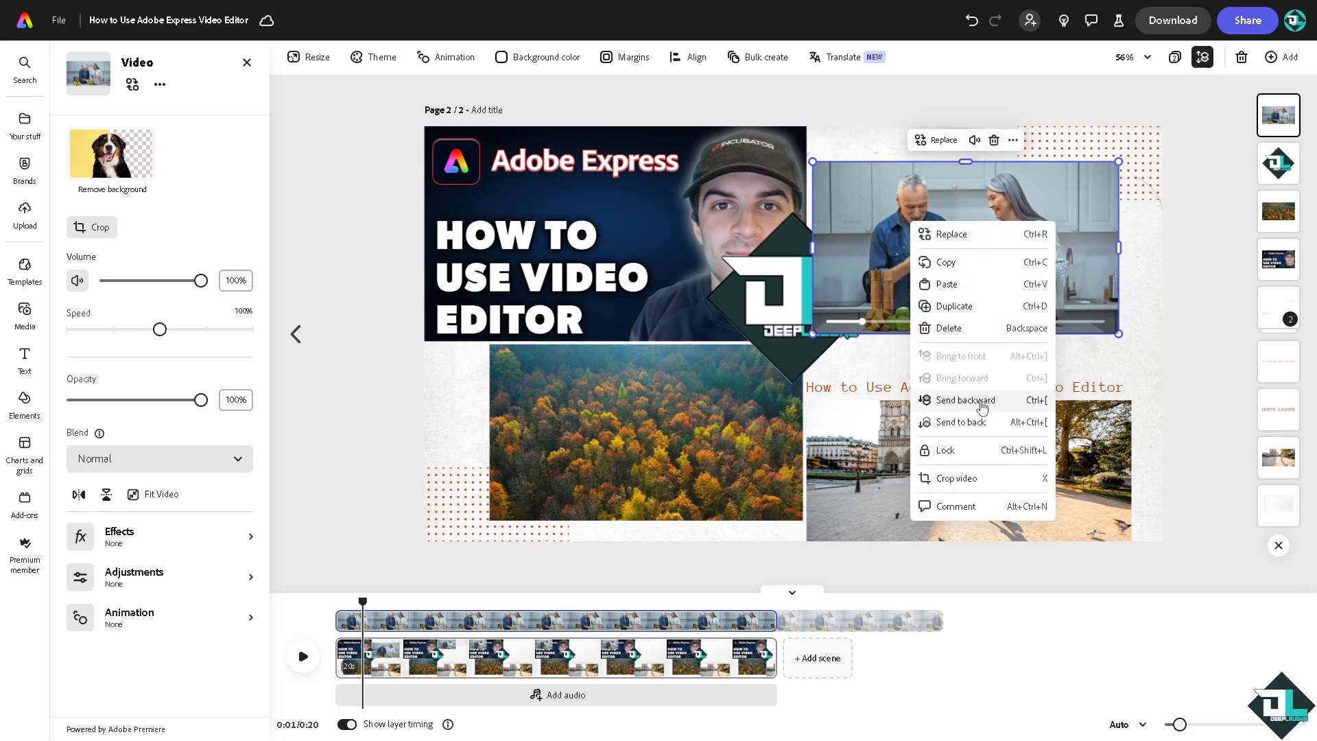
{"action": "left_click", "coordinate": [967, 400]}
- Delete the cathedral photo and add the hummingbird clip from the Outdoors stock videos to the page
{"action": "left_click", "coordinate": [995, 445]}
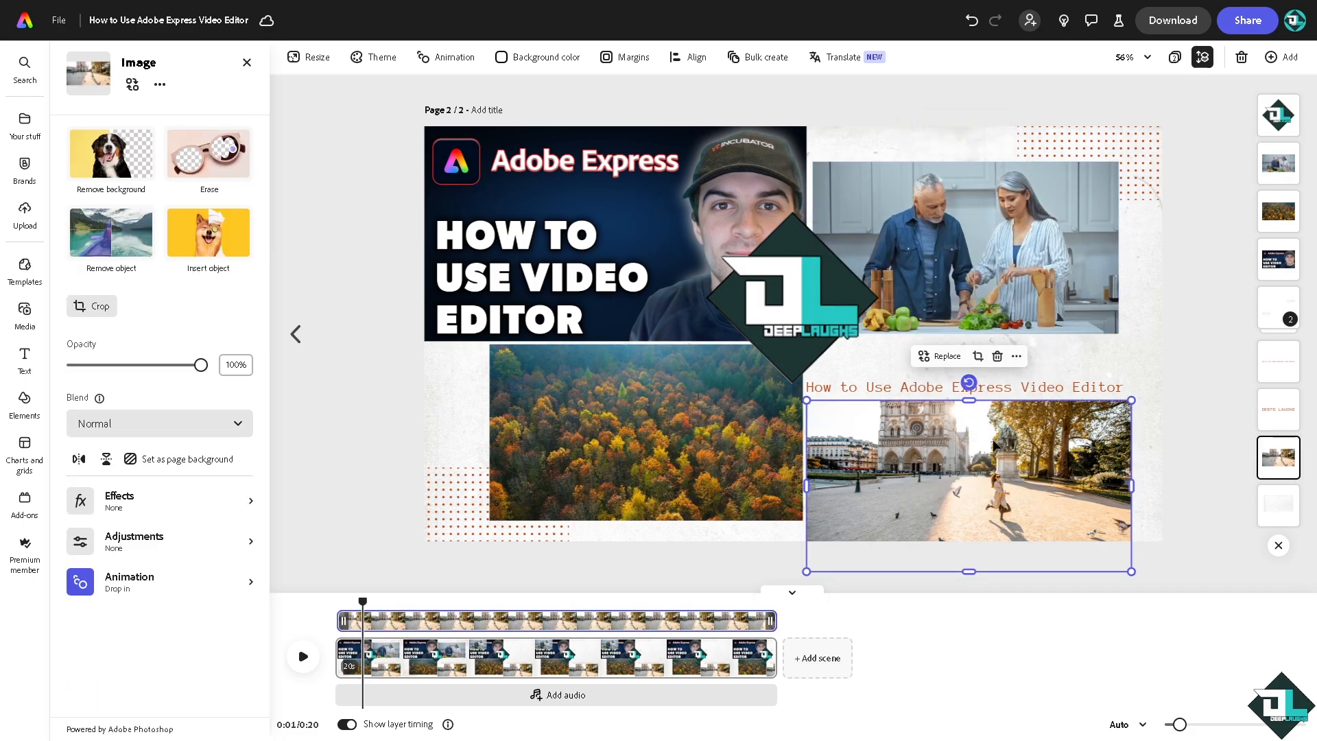
{"action": "left_click", "coordinate": [247, 62]}
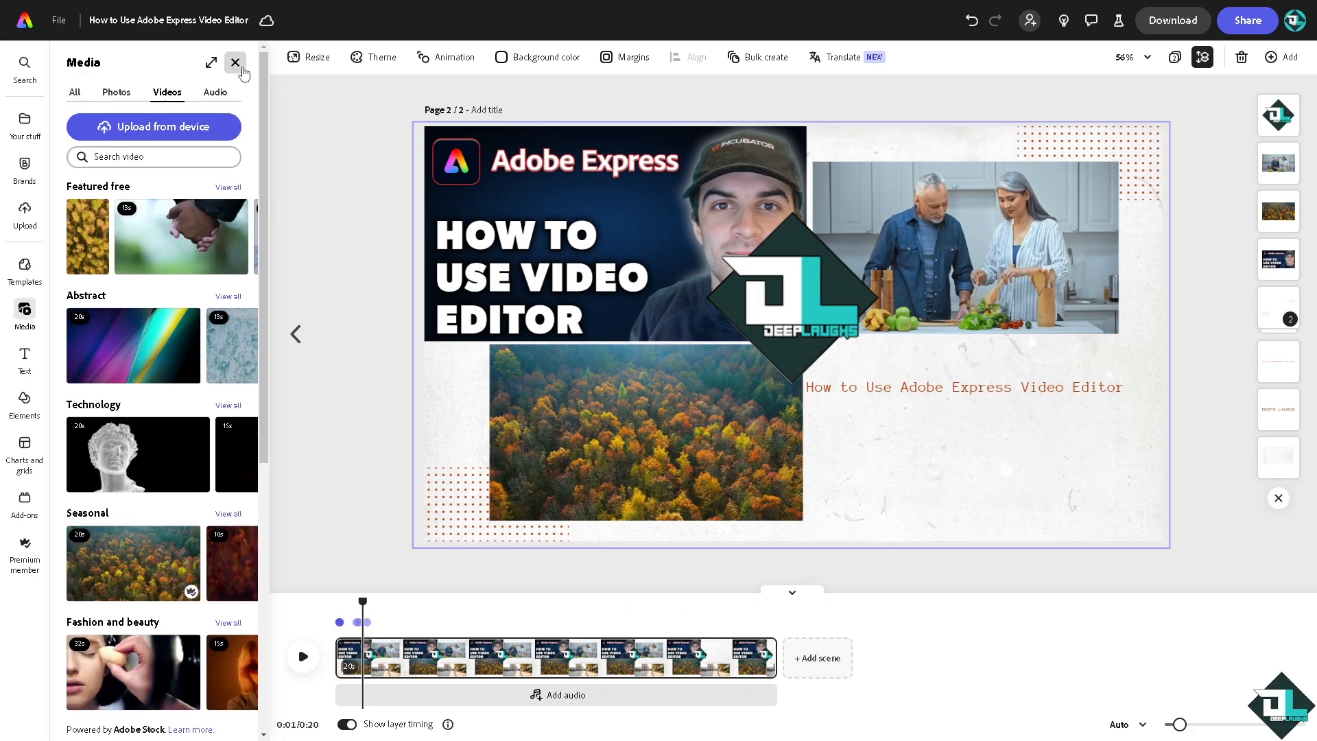
{"action": "scroll", "coordinate": [155, 571], "scroll_direction": "down", "scroll_amount": 4}
{"action": "scroll", "coordinate": [155, 570], "scroll_direction": "down", "scroll_amount": 3}
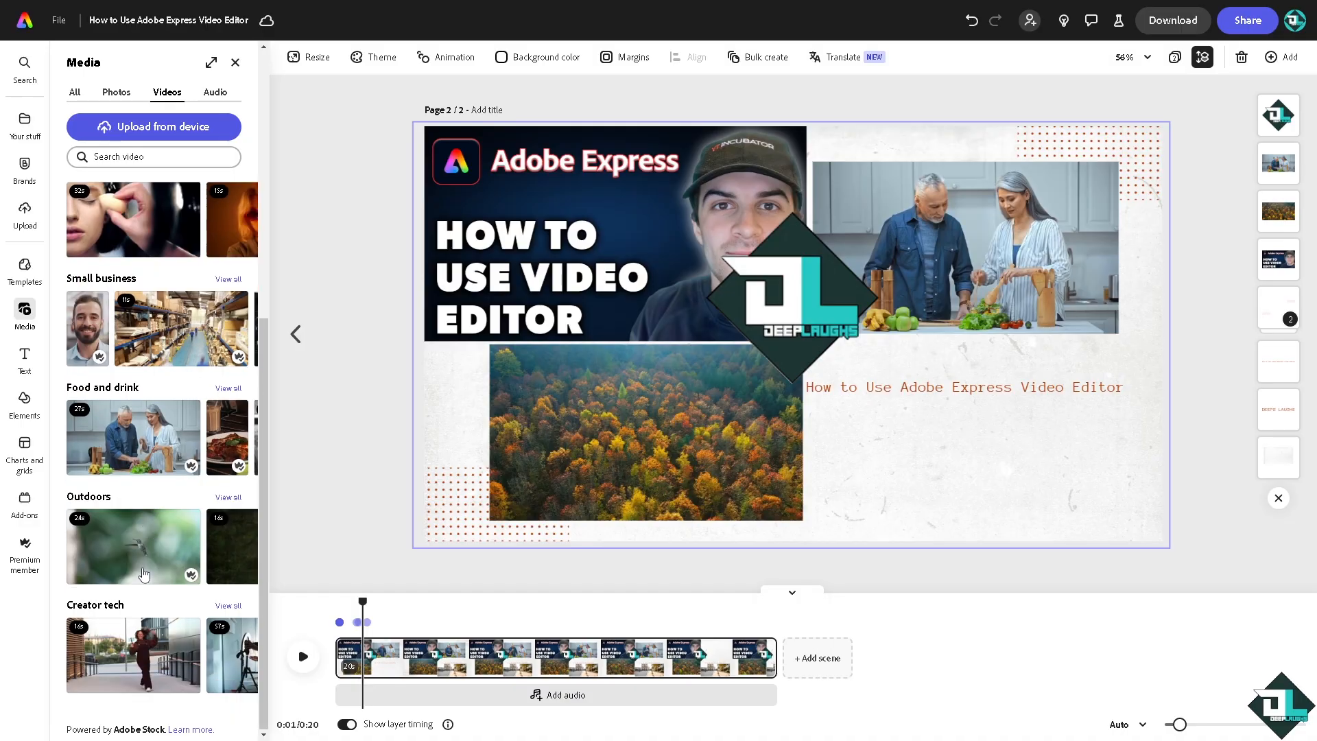
{"action": "left_click", "coordinate": [134, 546]}
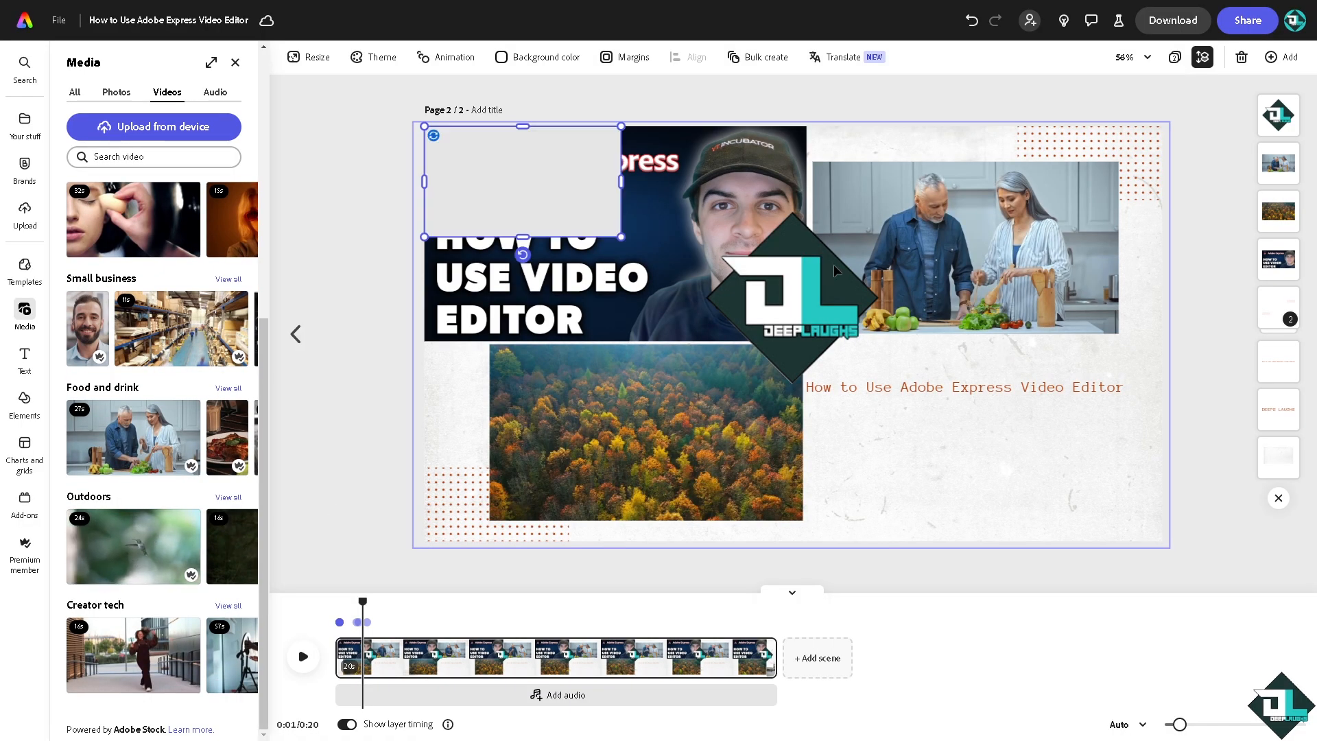
- Enlarge the hummingbird clip, place it beneath the cooking clip and send it behind the logo and the caption
{"action": "left_click_drag", "start_coordinate": [528, 153], "coordinate": [933, 390]}
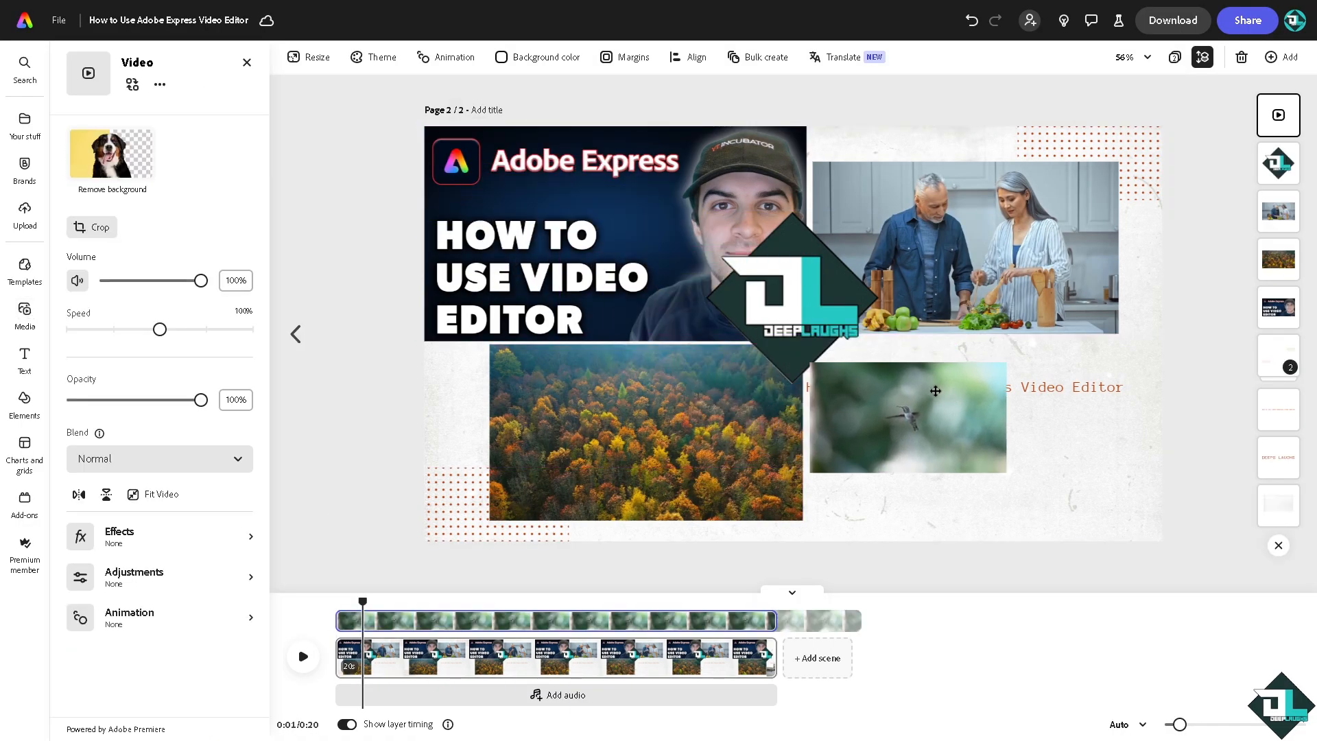
{"action": "left_click_drag", "start_coordinate": [1006, 473], "coordinate": [1128, 537]}
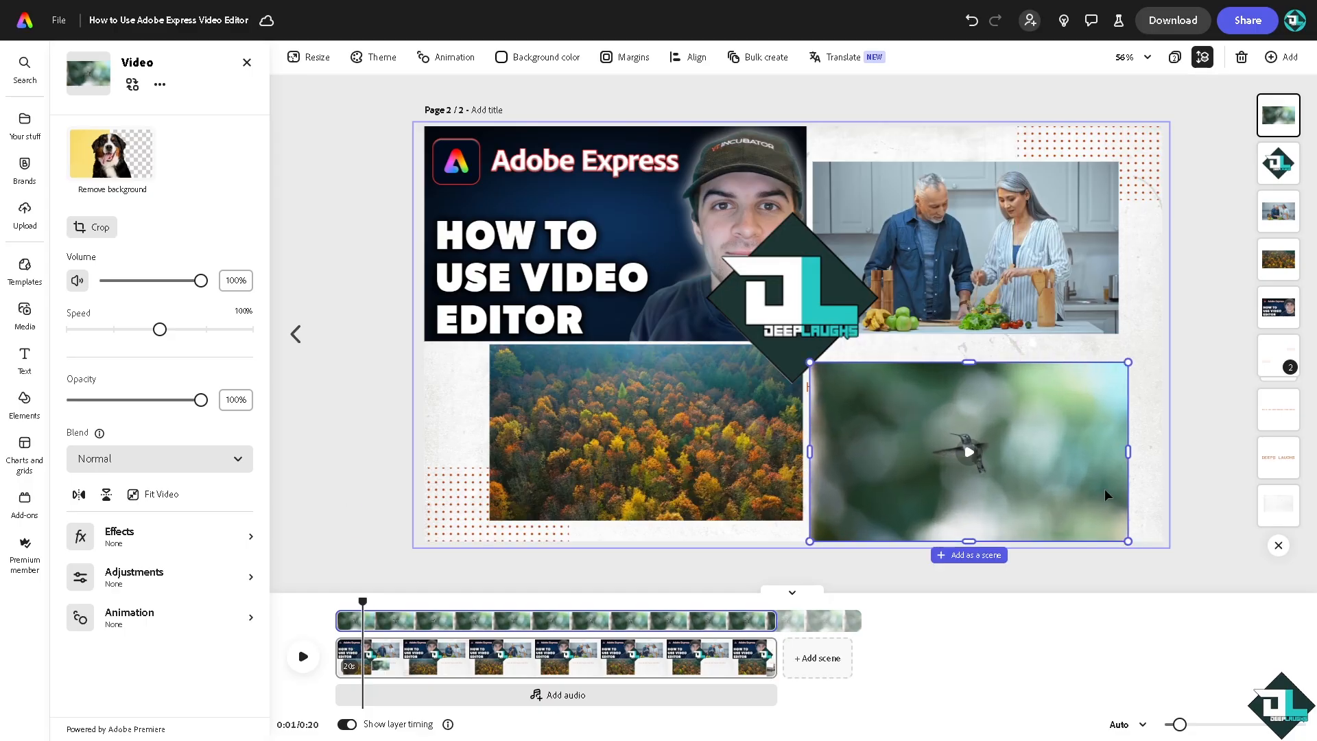
{"action": "left_click_drag", "start_coordinate": [1065, 466], "coordinate": [1056, 423]}
{"action": "right_click", "coordinate": [1055, 425]}
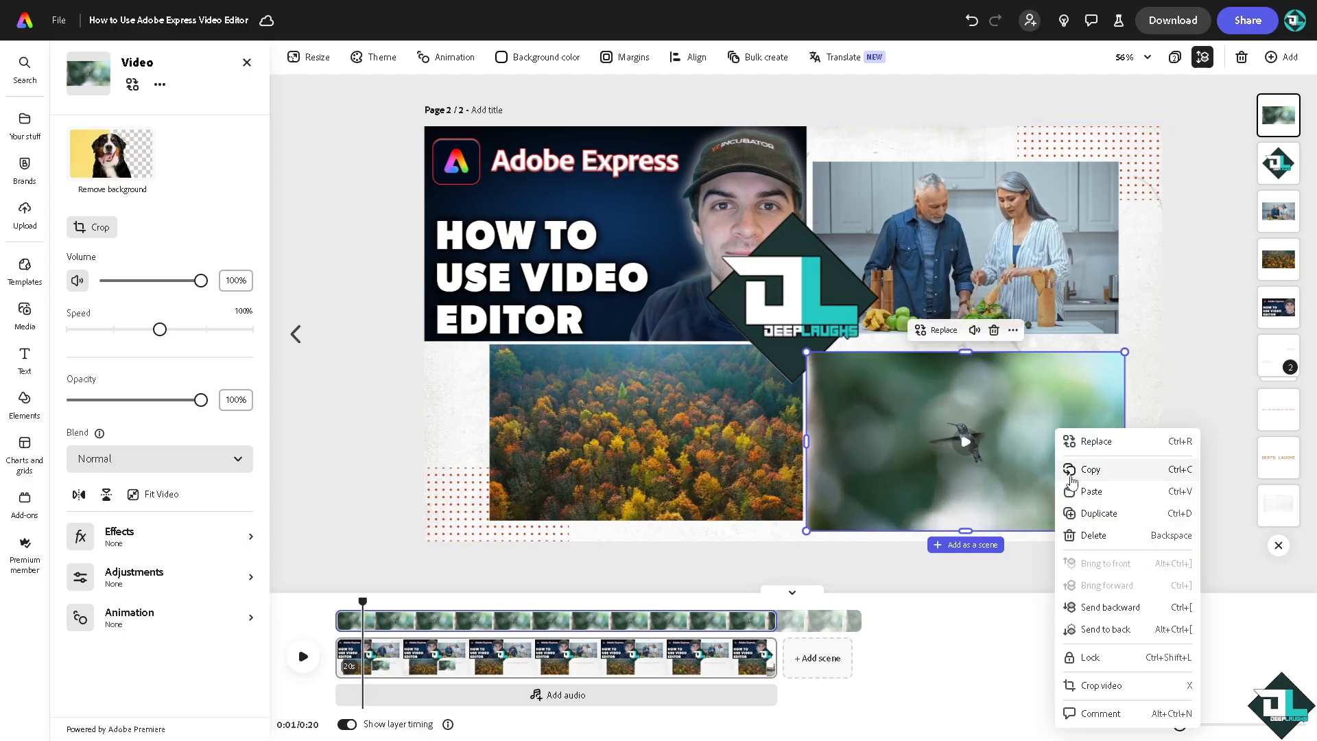
{"action": "left_click", "coordinate": [1105, 608]}
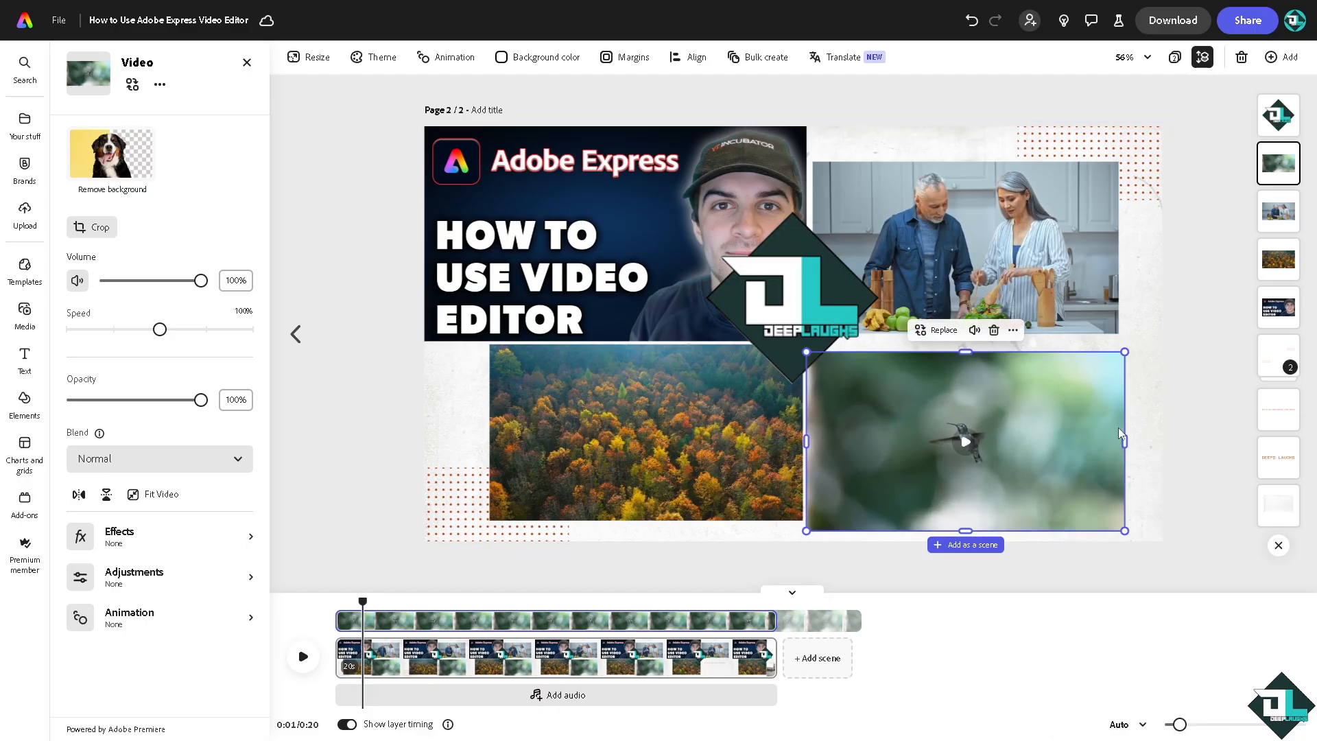
{"action": "right_click", "coordinate": [1001, 409]}
{"action": "left_click", "coordinate": [1068, 585]}
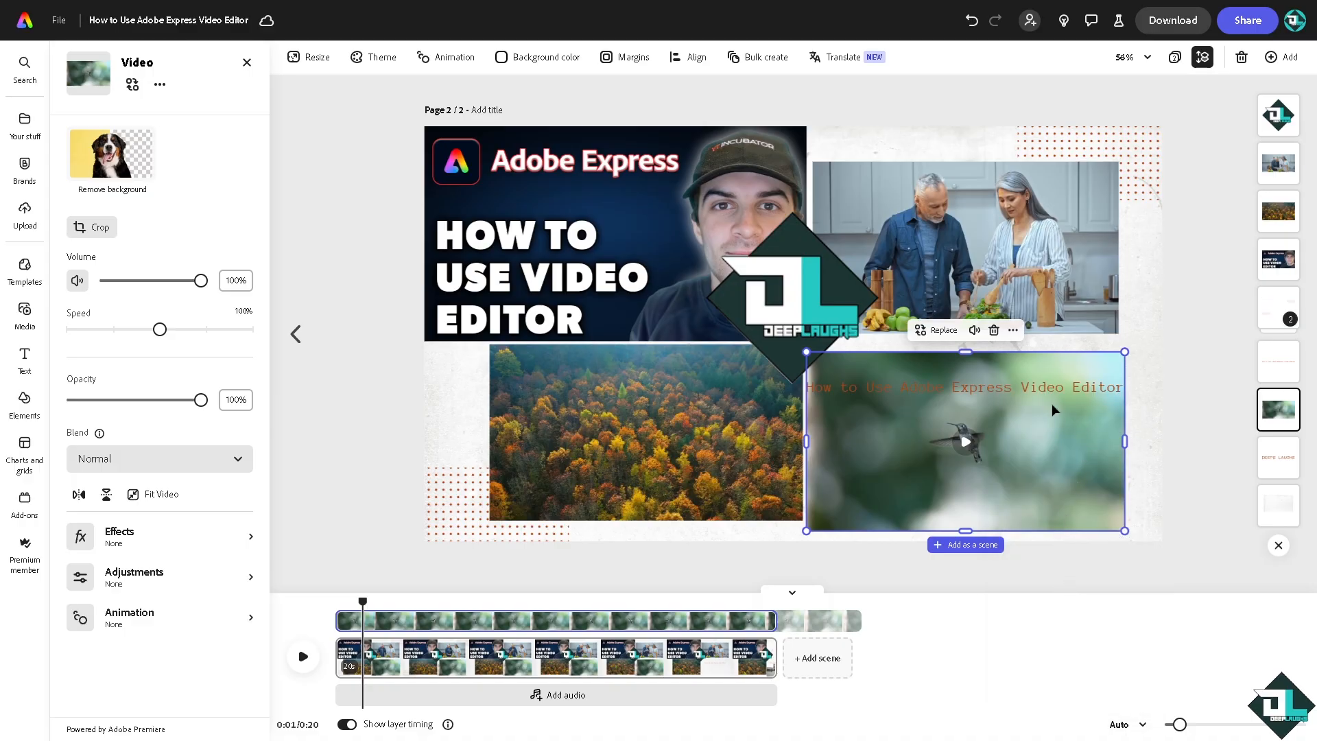
- Give the "How to Use Adobe Express Video Editor" caption a white fill and a black outline with thickness 65
{"action": "left_click", "coordinate": [1031, 387]}
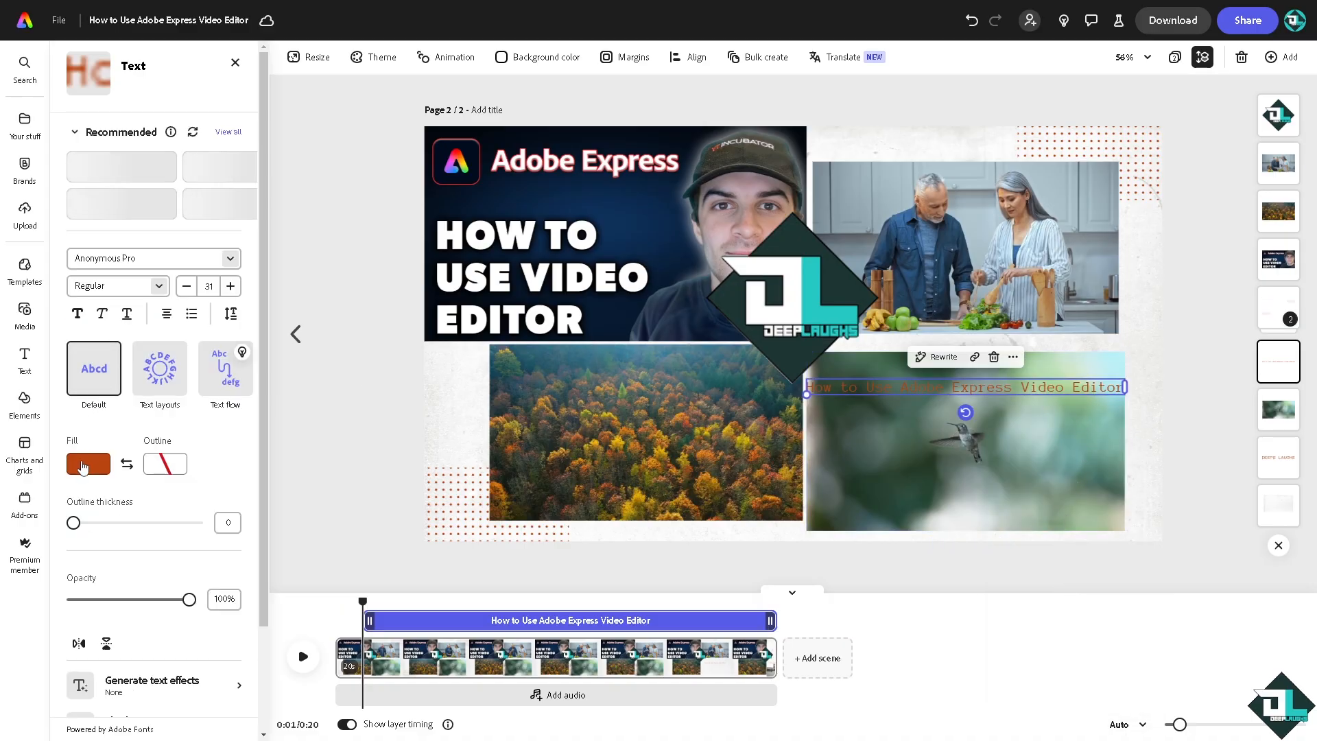
{"action": "left_click", "coordinate": [83, 466]}
{"action": "left_click", "coordinate": [171, 426]}
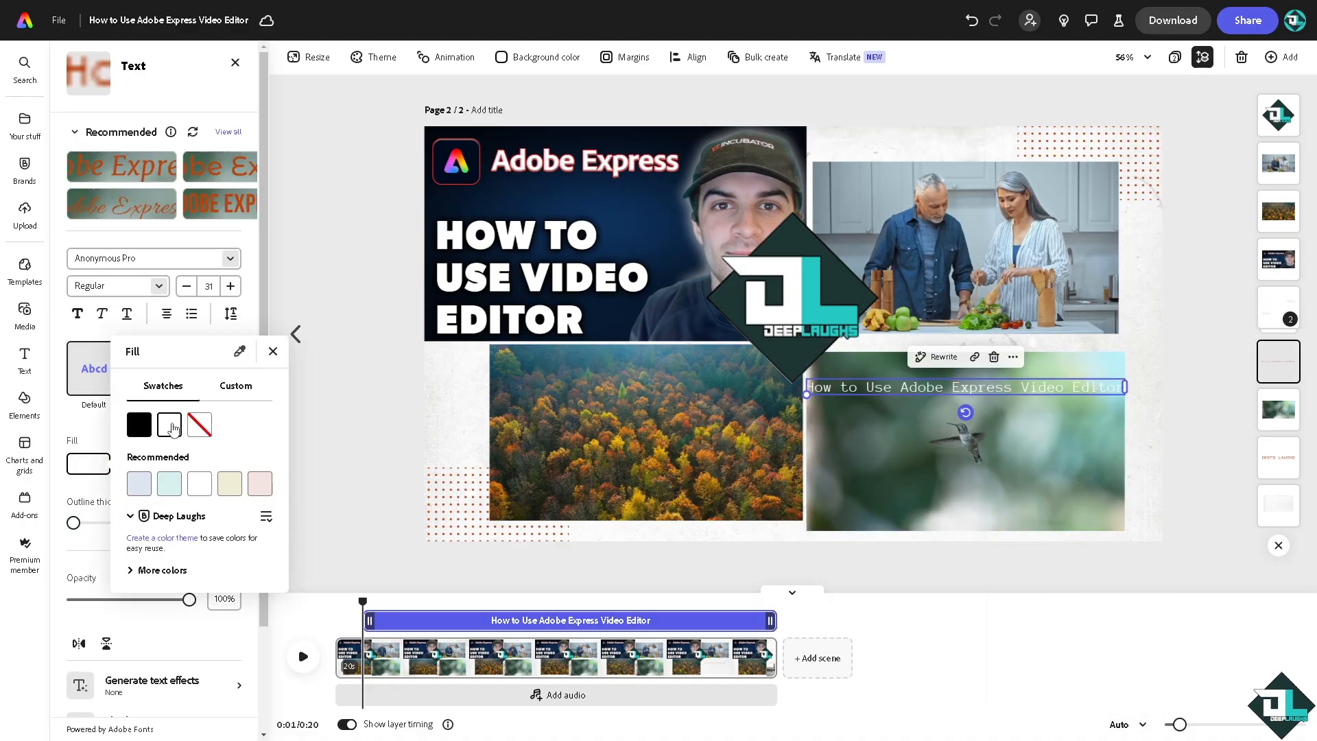
{"action": "left_click", "coordinate": [94, 488]}
{"action": "left_click", "coordinate": [166, 466]}
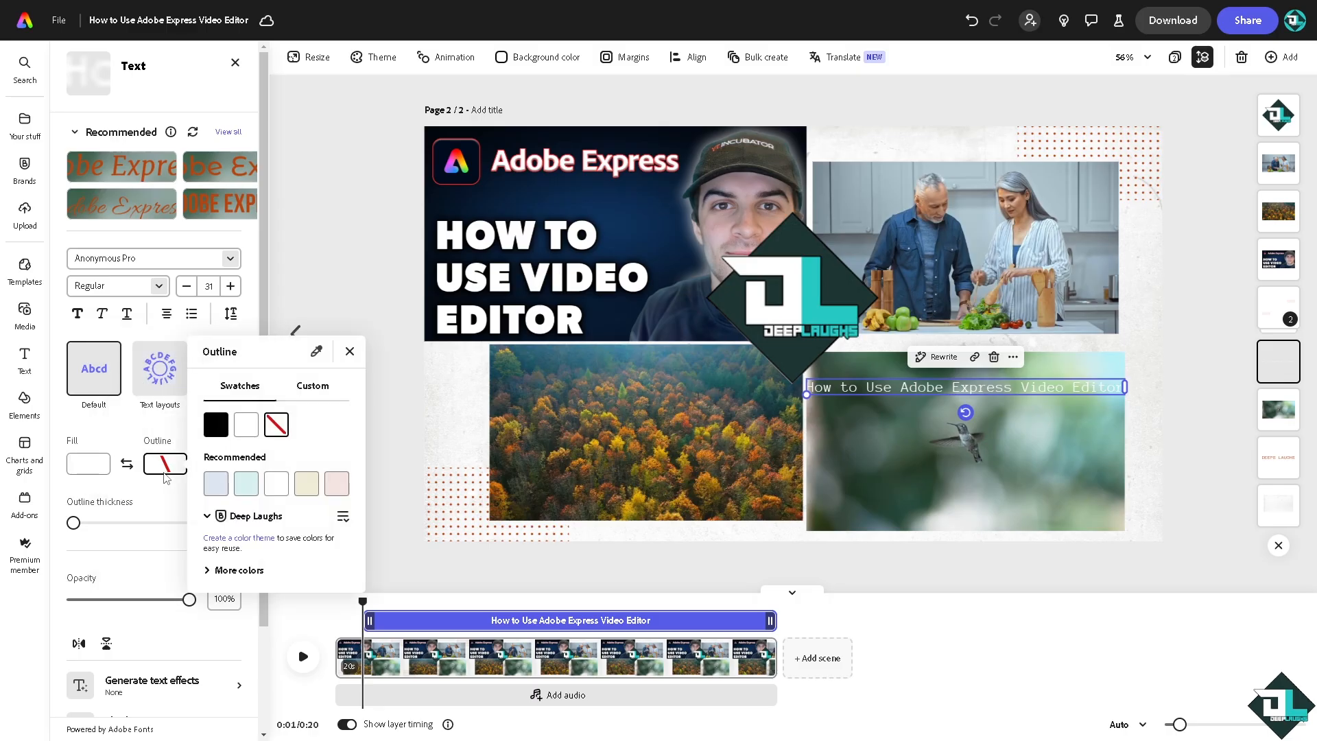
{"action": "left_click", "coordinate": [217, 426]}
{"action": "left_click", "coordinate": [130, 529]}
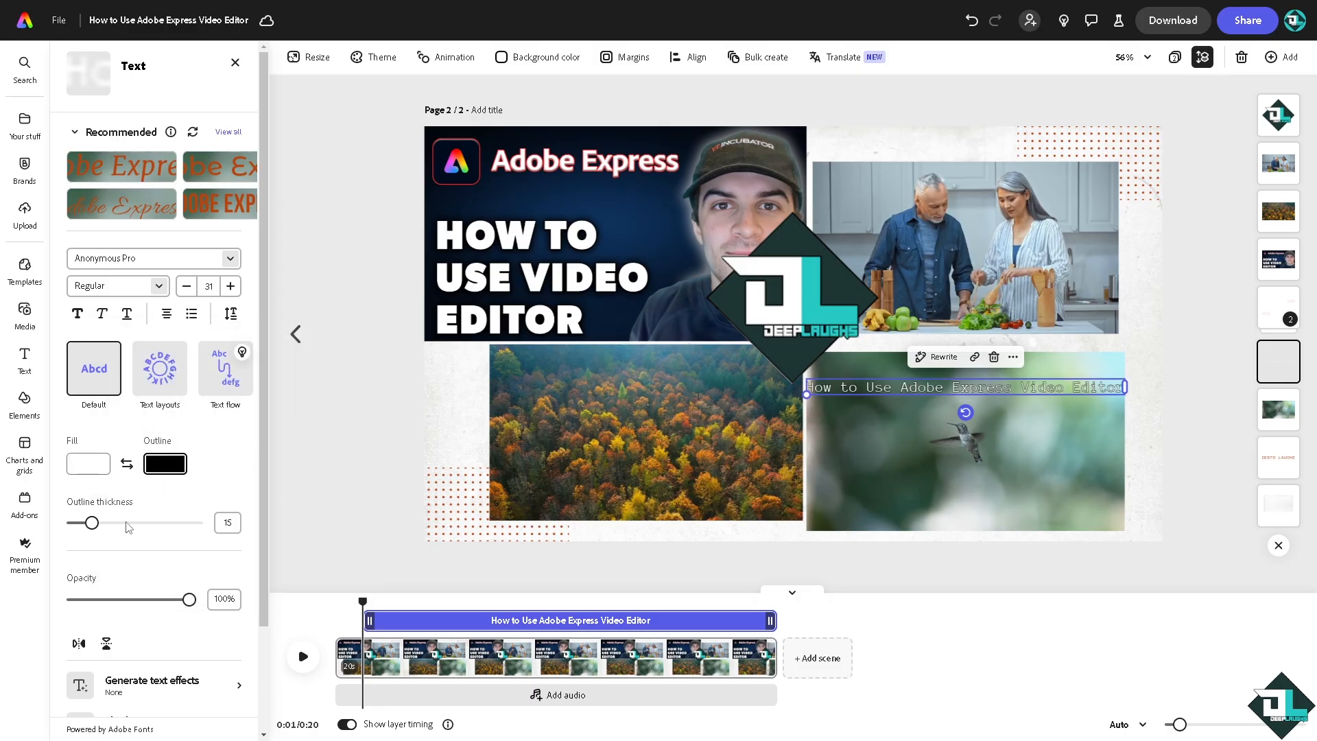
{"action": "left_click", "coordinate": [127, 523]}
{"action": "left_click_drag", "start_coordinate": [134, 531], "coordinate": [161, 532]}
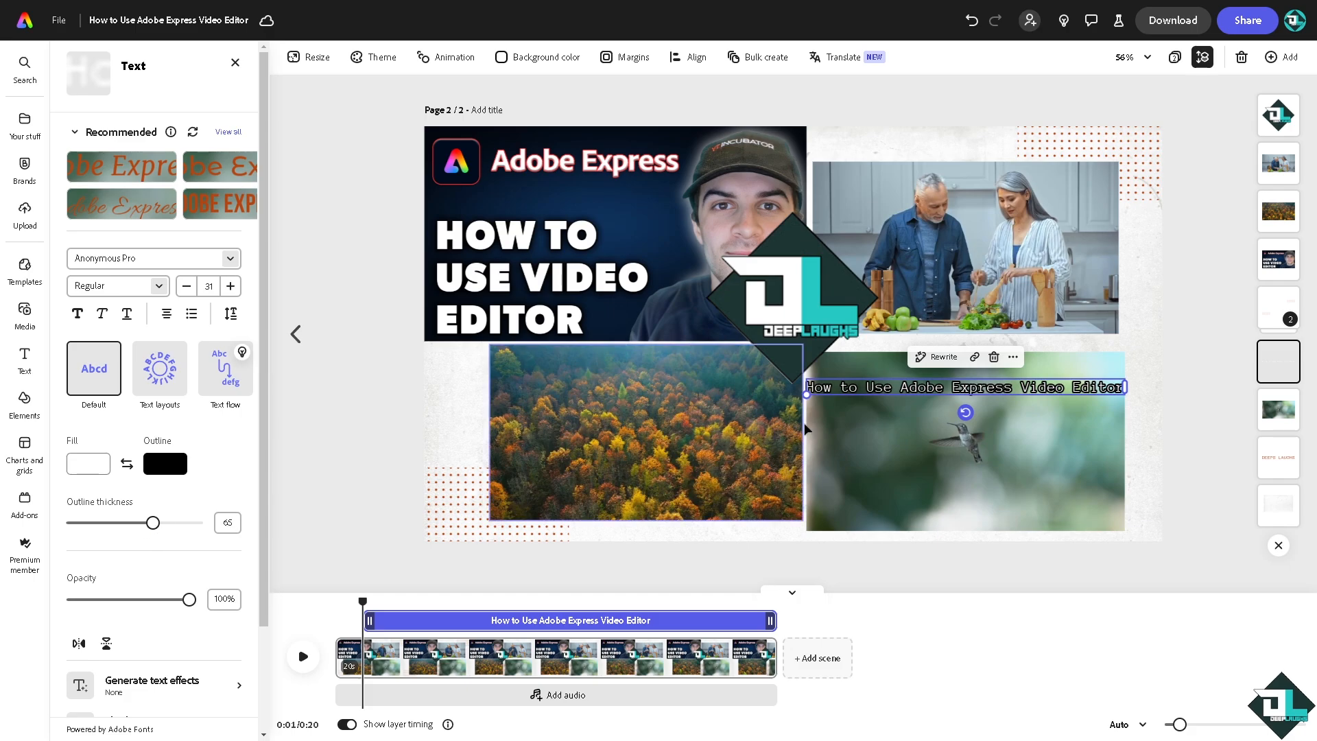
- Bring the caption in front of the forest clip, enlarge it to size 48 and centre it across the two lower clips
{"action": "left_click_drag", "start_coordinate": [843, 387], "coordinate": [720, 402]}
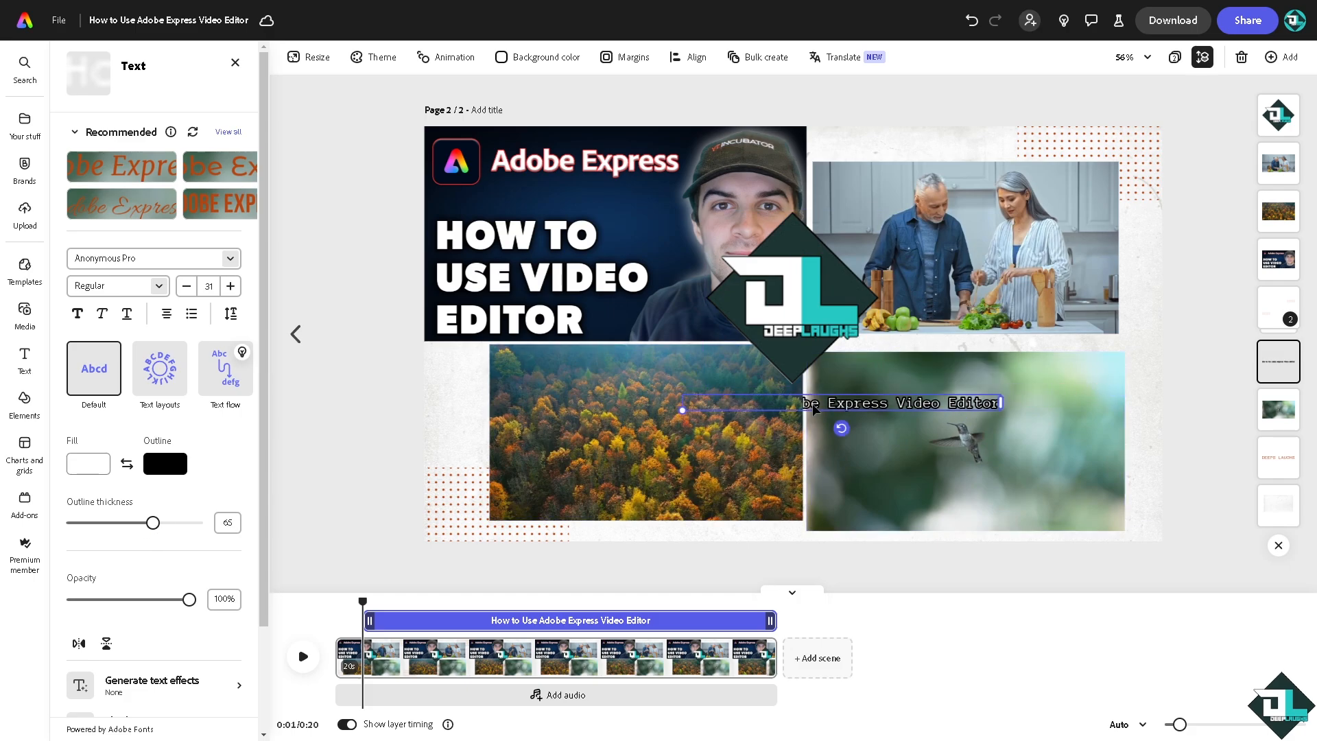
{"action": "right_click", "coordinate": [834, 408]}
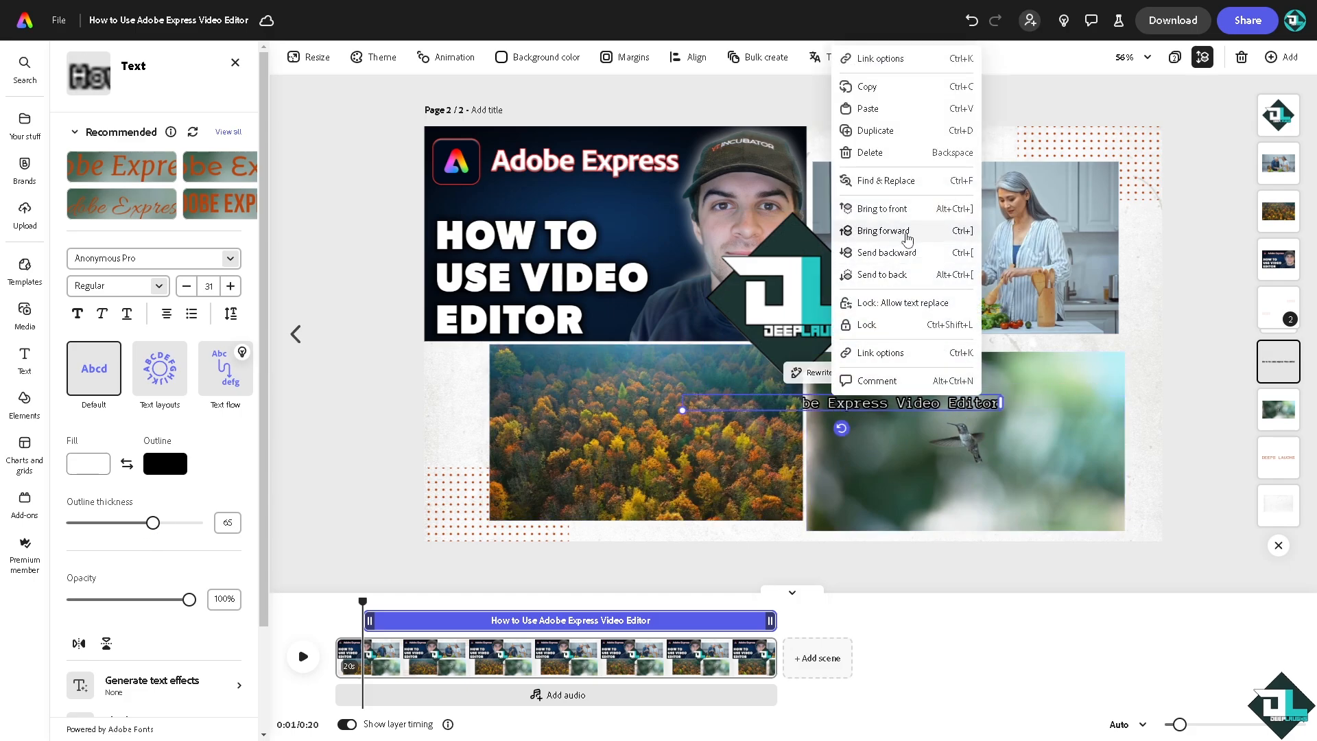
{"action": "left_click", "coordinate": [891, 210]}
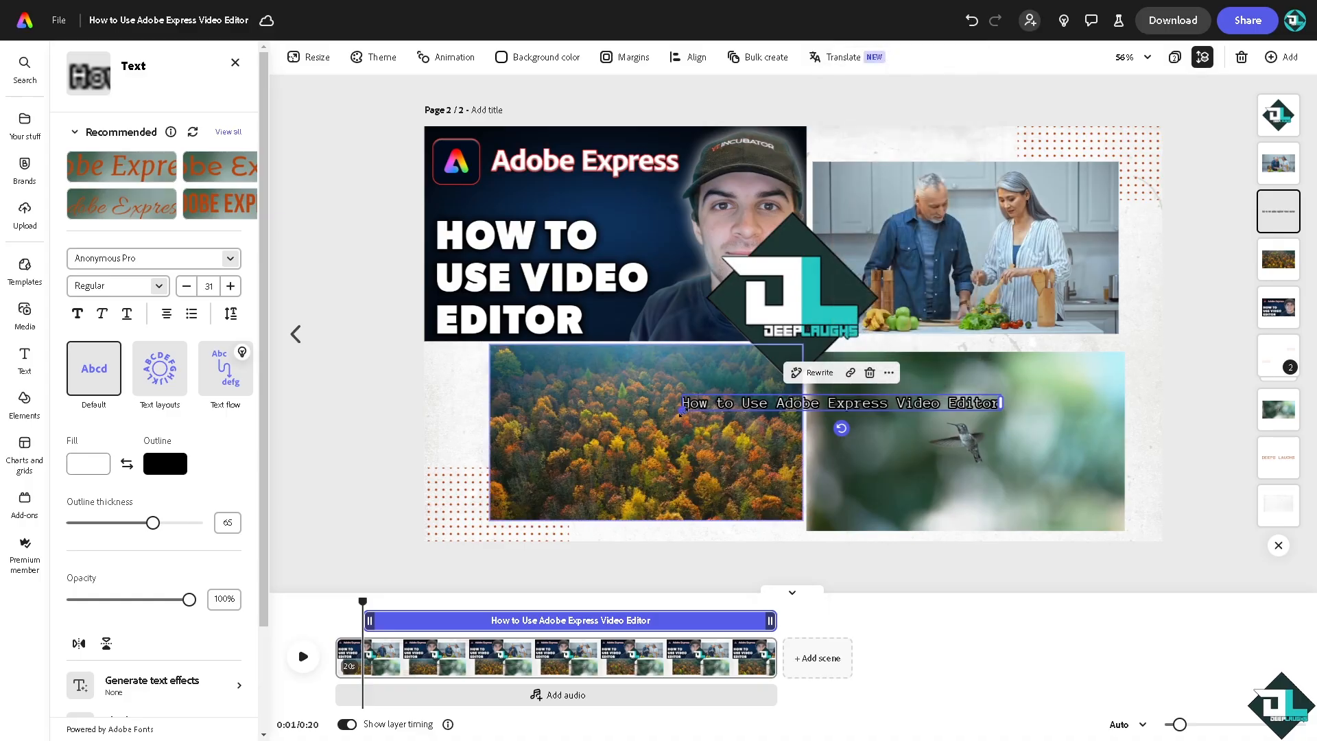
{"action": "left_click_drag", "start_coordinate": [689, 404], "coordinate": [513, 408]}
{"action": "left_click_drag", "start_coordinate": [648, 416], "coordinate": [689, 423]}
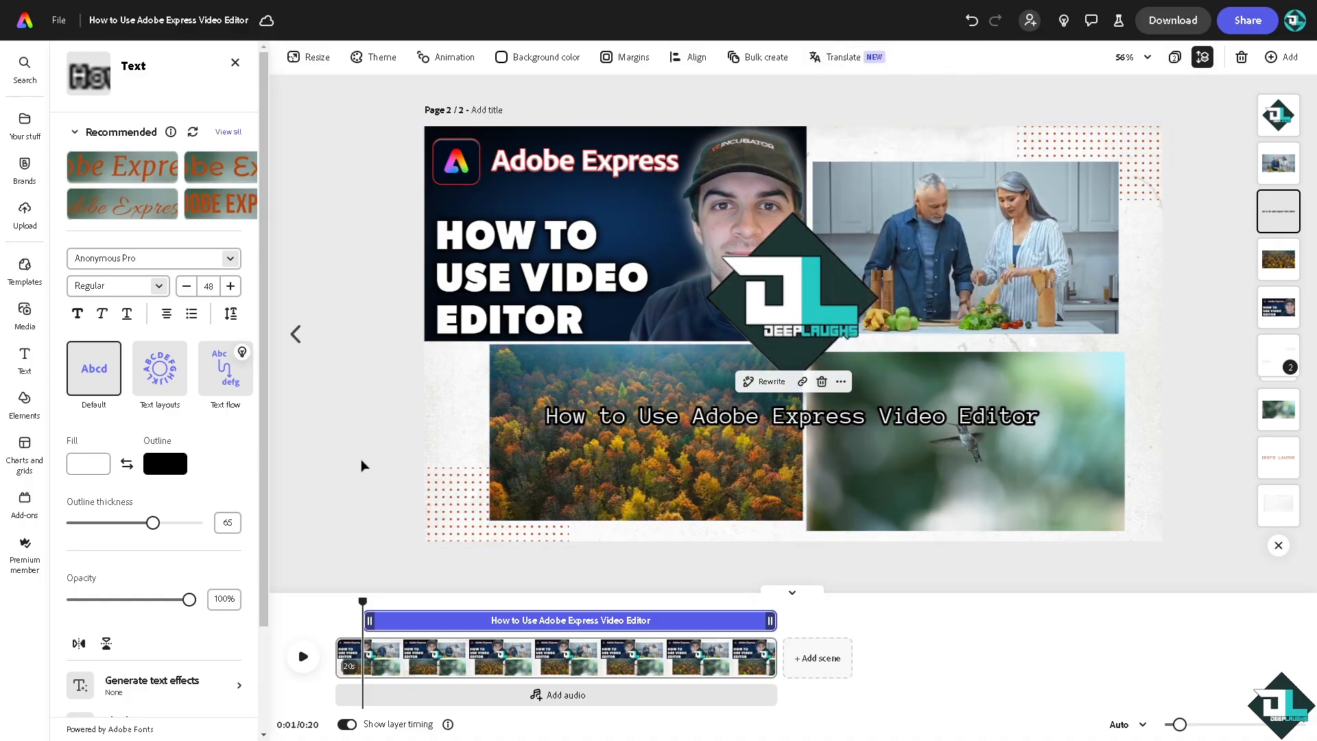
- Turn the layer timing display off and back on
{"action": "left_click", "coordinate": [348, 727]}
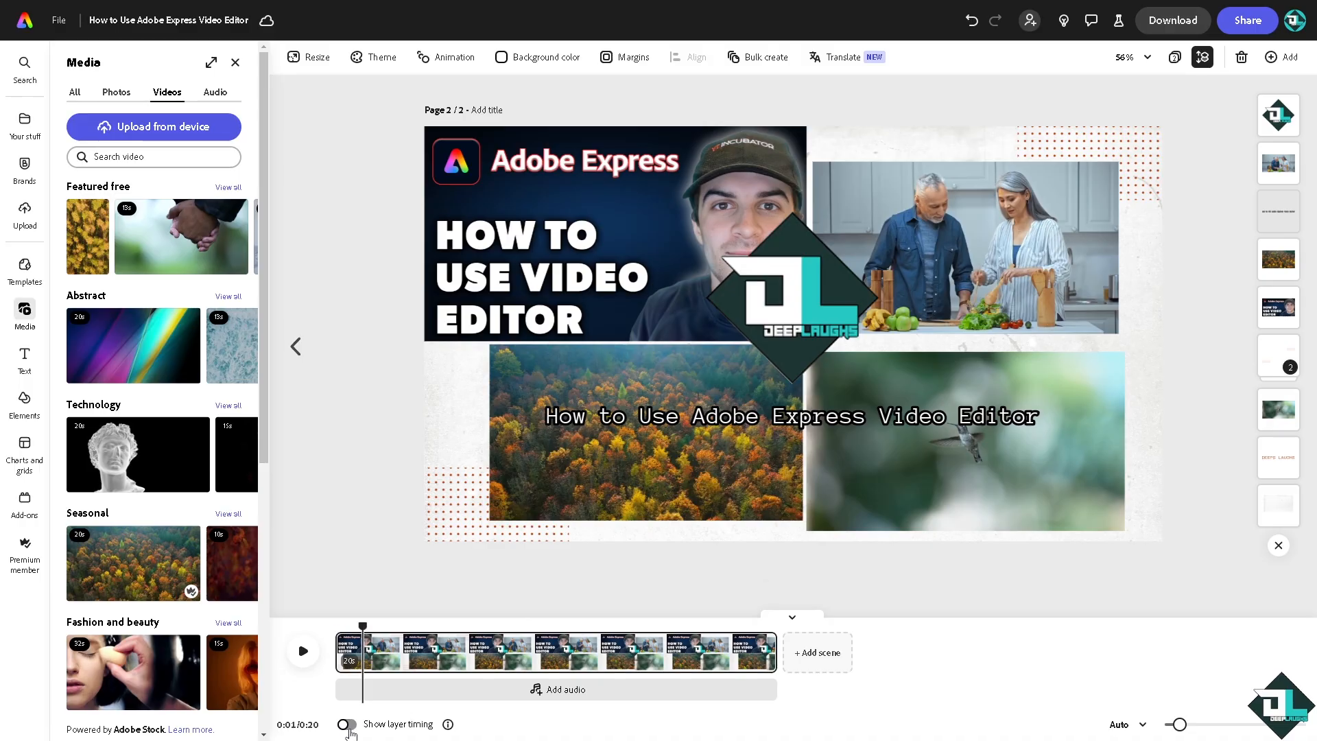
{"action": "left_click", "coordinate": [347, 725]}
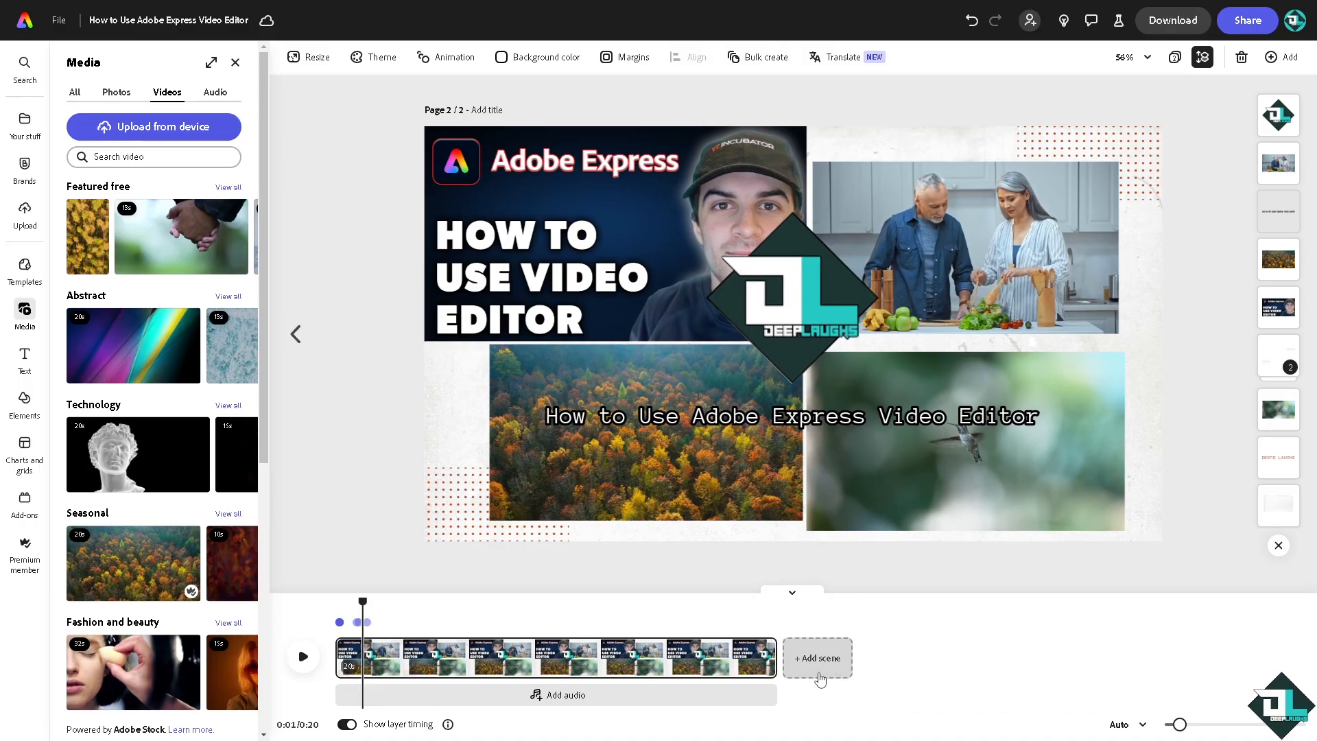
- Record a voiceover of about 4 seconds with the default microphone and add it to the timeline's audio track
{"action": "left_click", "coordinate": [648, 699]}
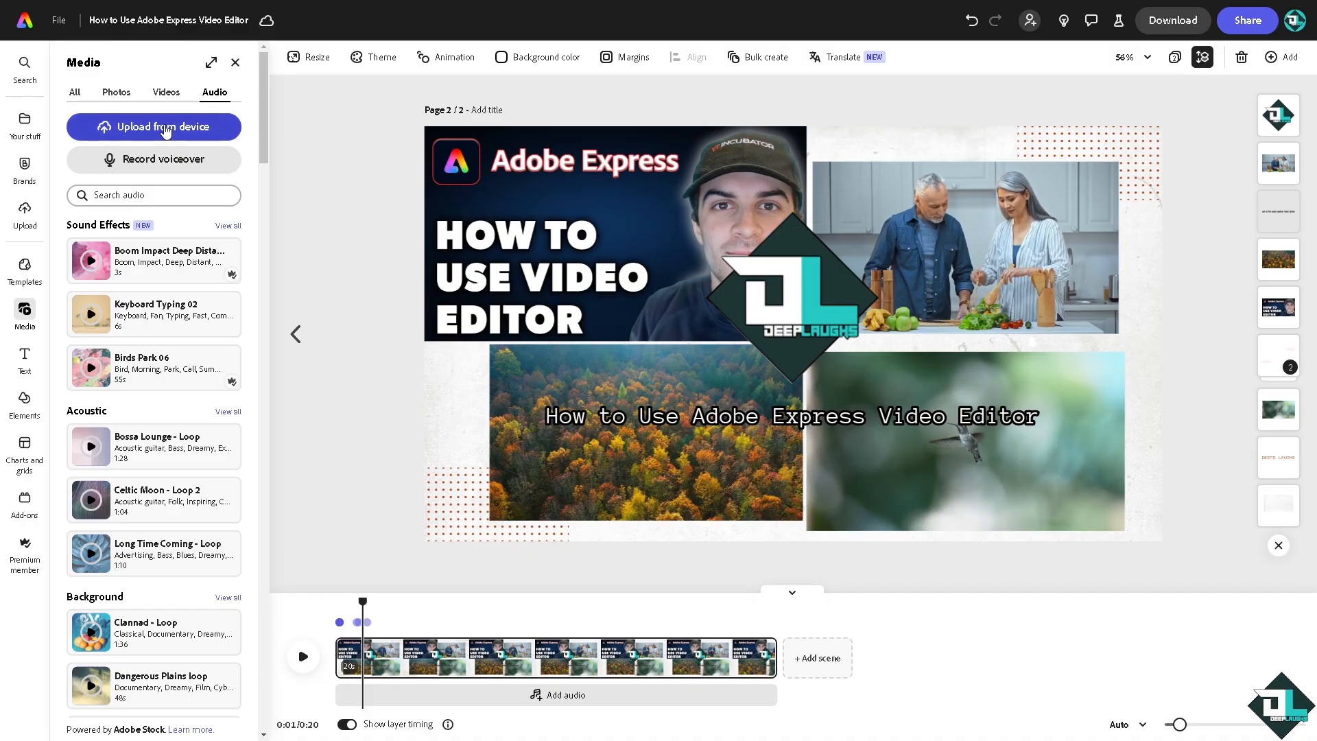
{"action": "left_click", "coordinate": [166, 160]}
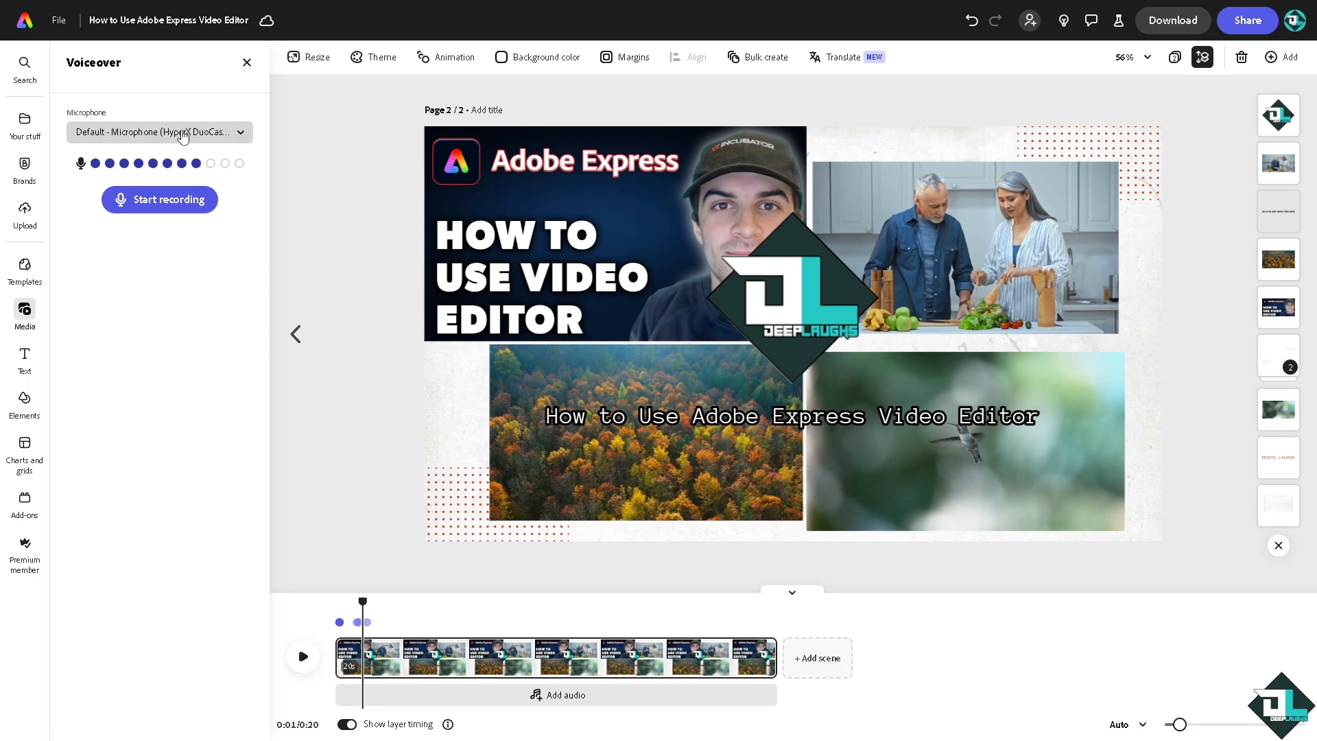
{"action": "left_click", "coordinate": [183, 206]}
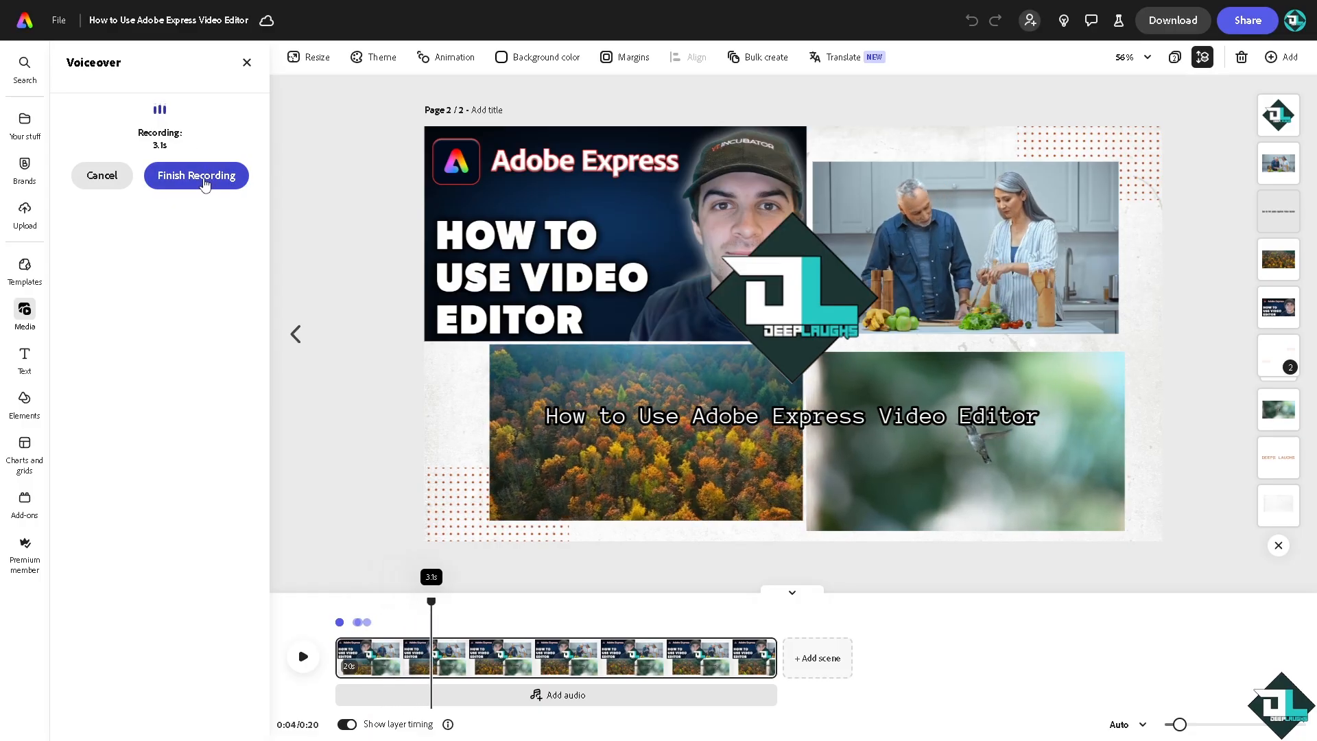
{"action": "left_click", "coordinate": [211, 179]}
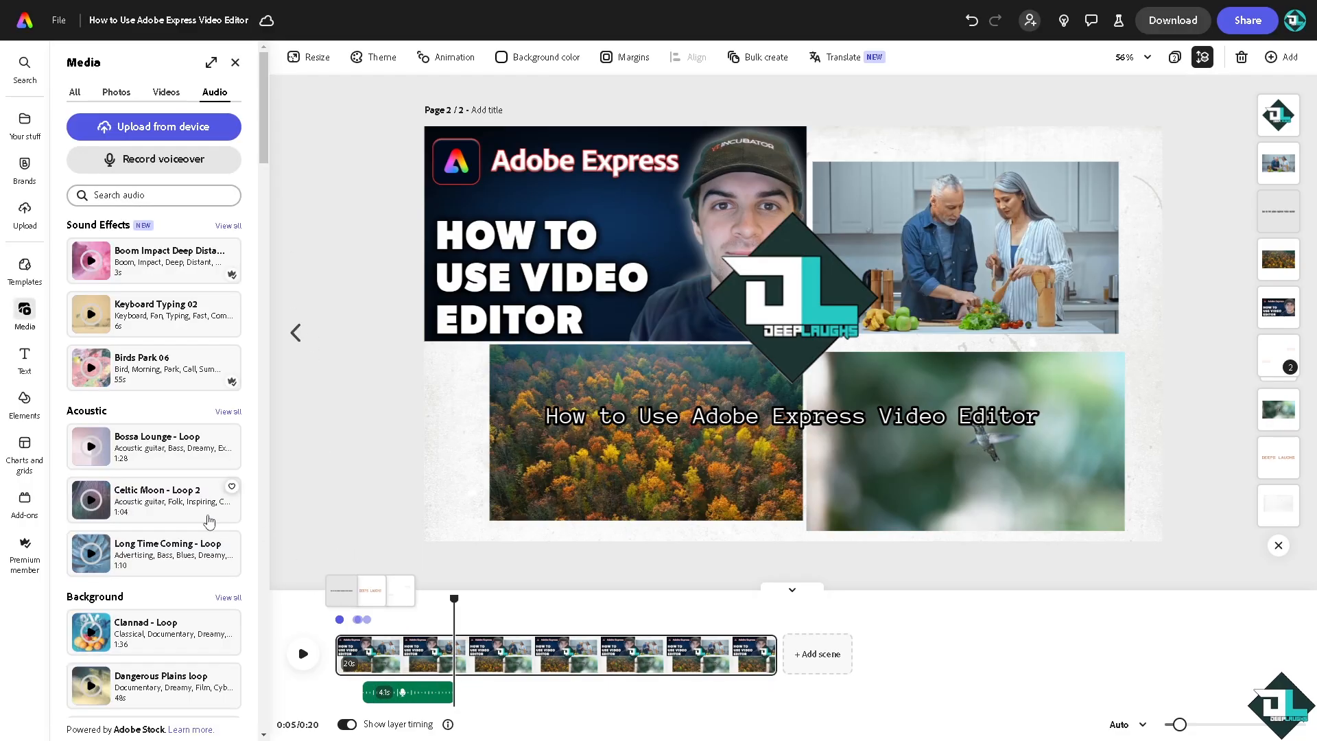
- Add the background track "Just Lost Everything - Tragedy and Loss - loop" to the scene's audio timeline
{"action": "scroll", "coordinate": [151, 525], "scroll_direction": "down", "scroll_amount": 2}
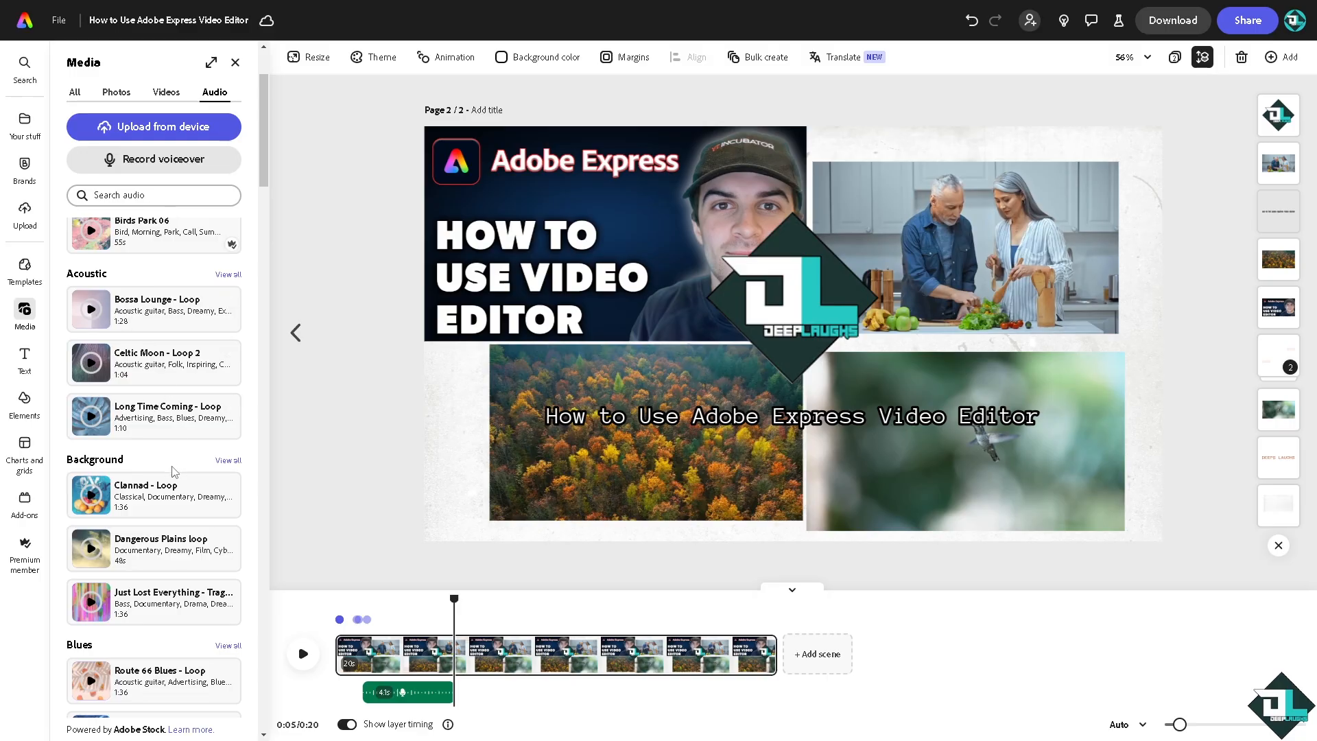
{"action": "scroll", "coordinate": [173, 496], "scroll_direction": "down", "scroll_amount": 3}
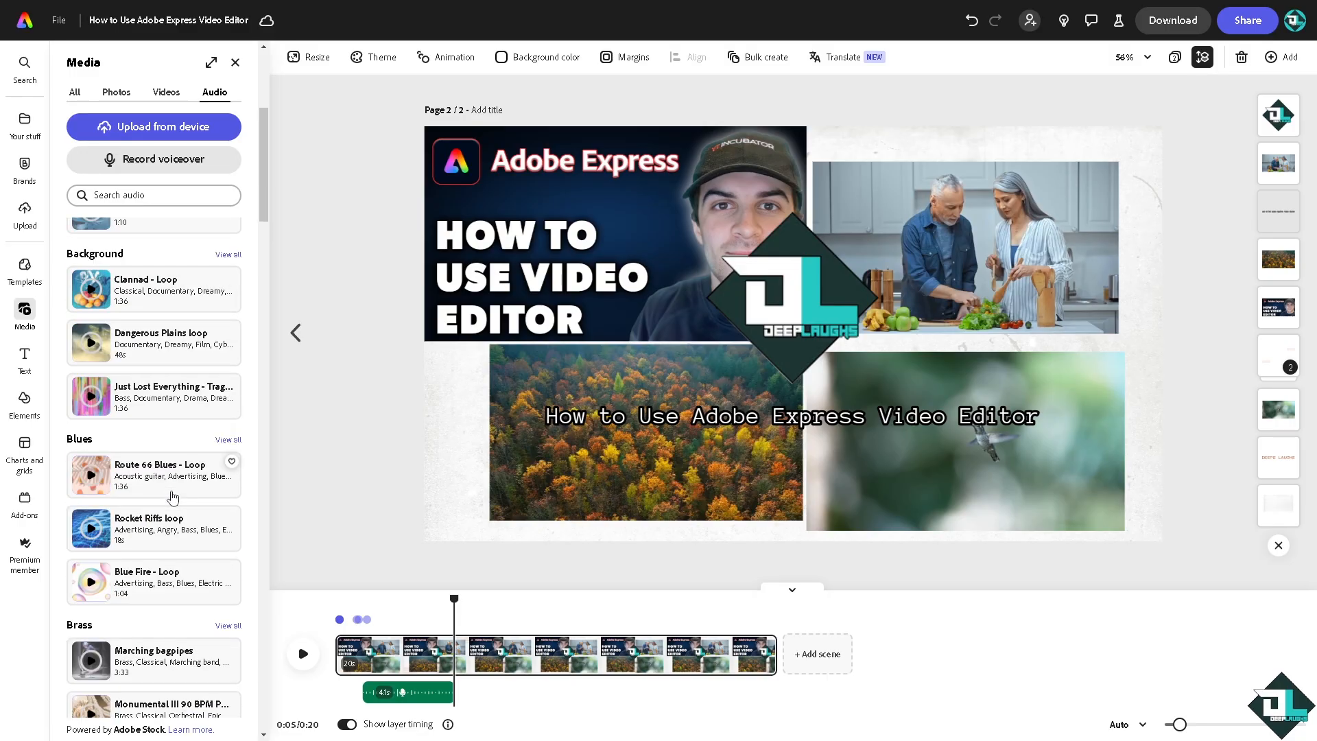
{"action": "left_click", "coordinate": [162, 402]}
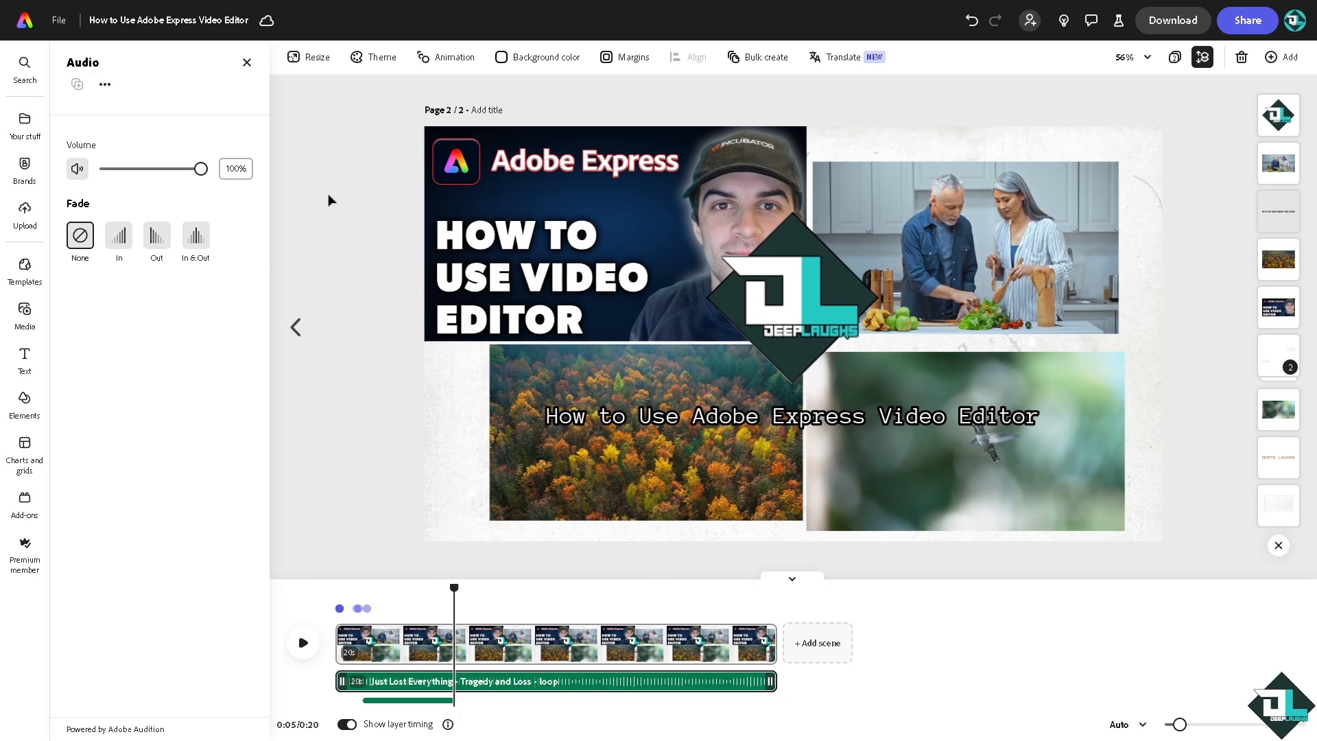
- Try the fade in and fade out options on the music track and settle on In & Out with a 1.3 s duration
{"action": "left_click", "coordinate": [117, 237]}
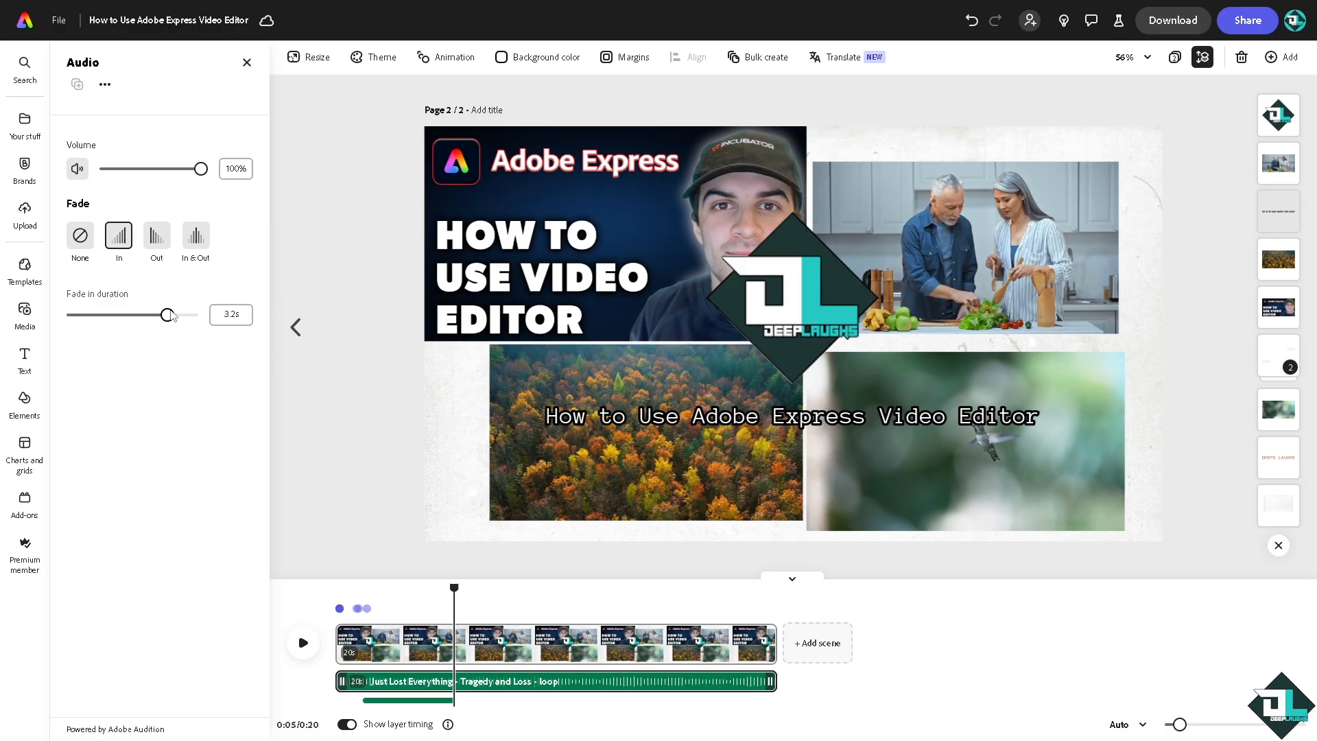
{"action": "left_click", "coordinate": [162, 241]}
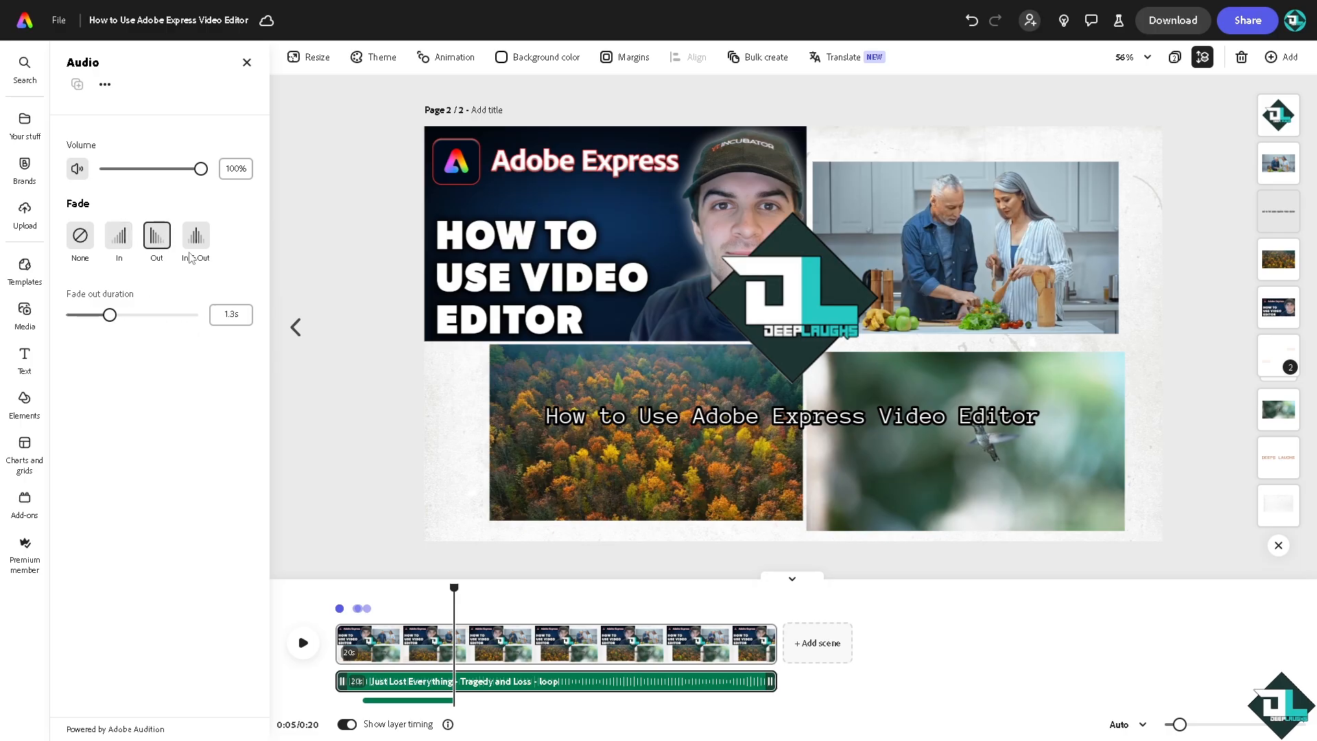
{"action": "left_click", "coordinate": [198, 249]}
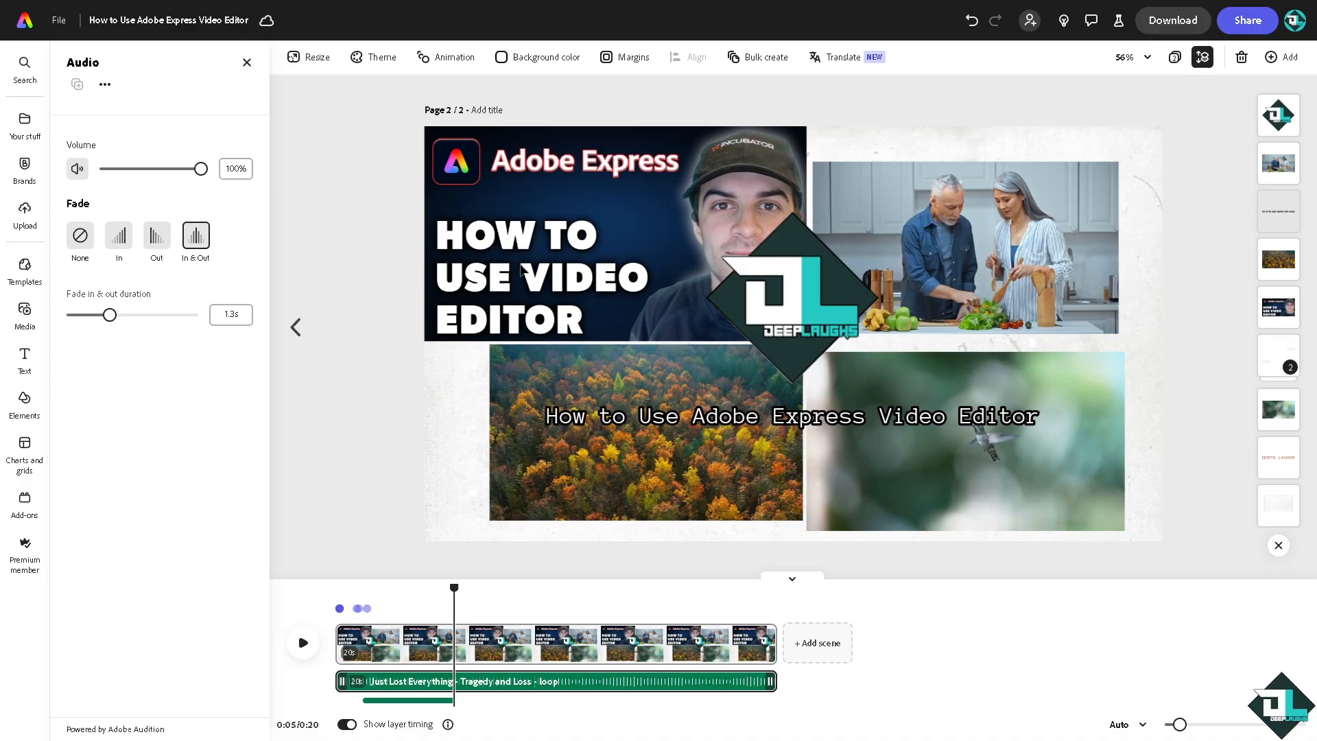
{"action": "left_click", "coordinate": [521, 271]}
{"action": "left_click", "coordinate": [521, 270]}
- Preview entrance animations on the forest clip, giving it a Blur entrance and a Grayscale exit
{"action": "left_click", "coordinate": [587, 447]}
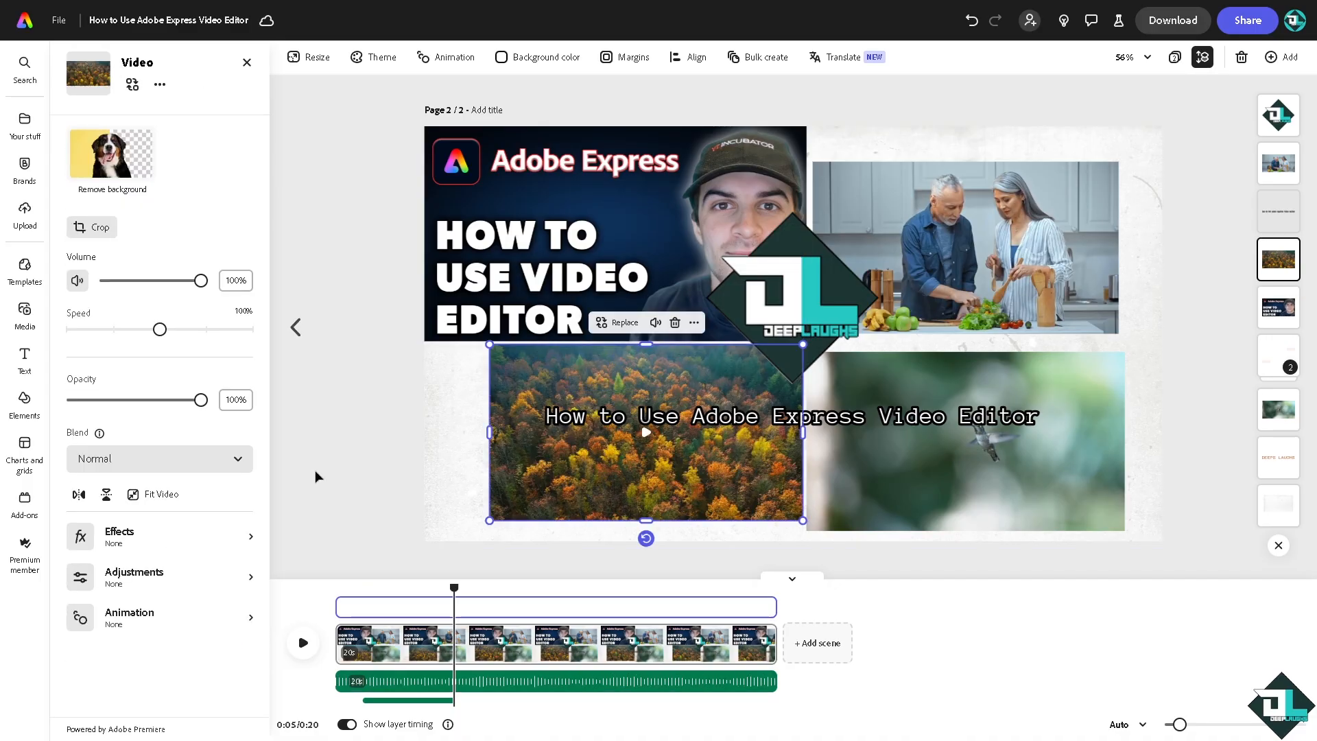
{"action": "left_click", "coordinate": [188, 616]}
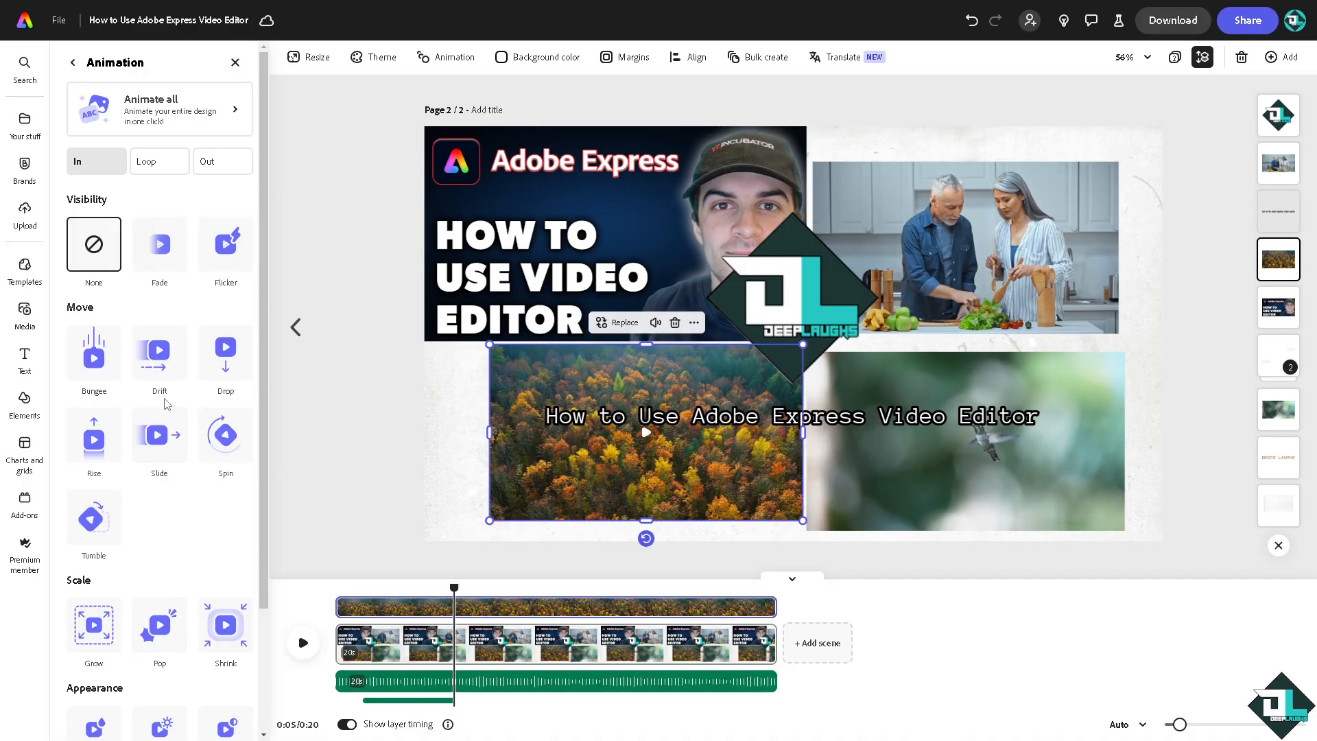
{"action": "left_click", "coordinate": [171, 356]}
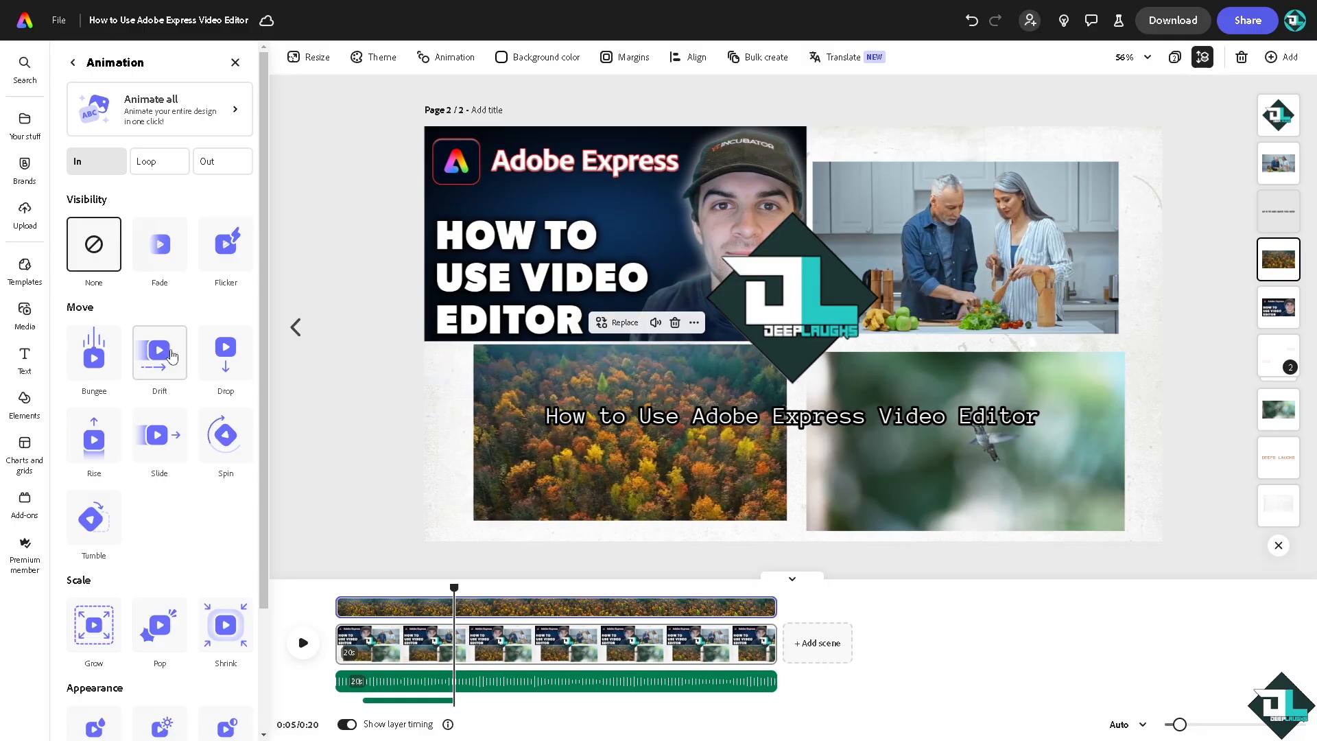
{"action": "left_click", "coordinate": [96, 363]}
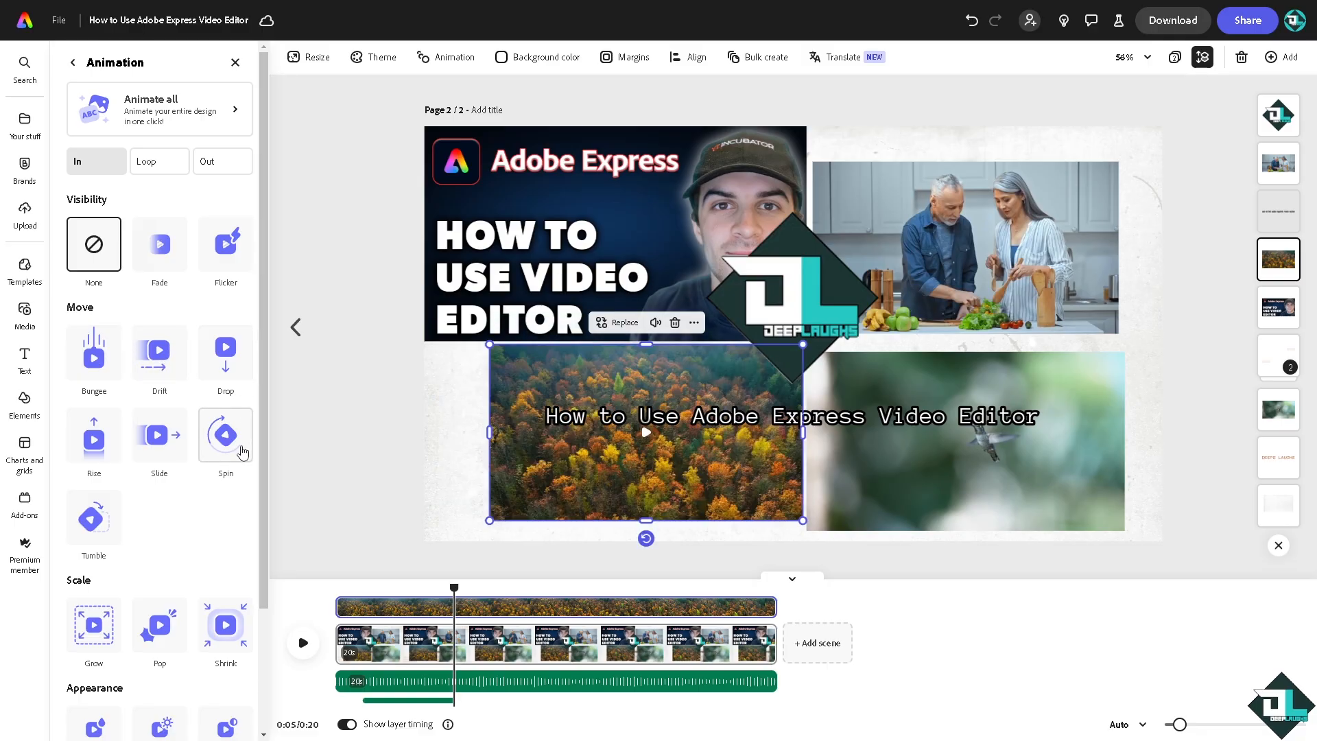
{"action": "left_click", "coordinate": [106, 538]}
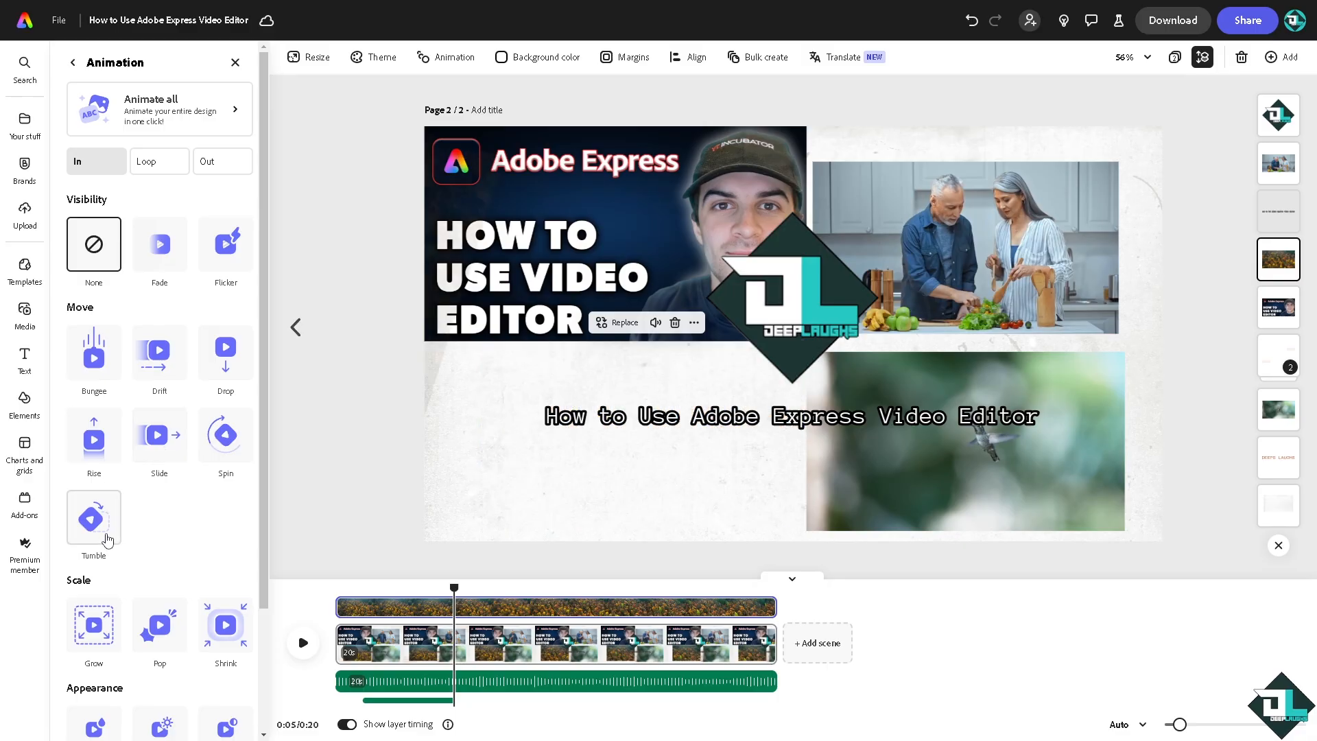
{"action": "scroll", "coordinate": [114, 541], "scroll_direction": "down", "scroll_amount": 2}
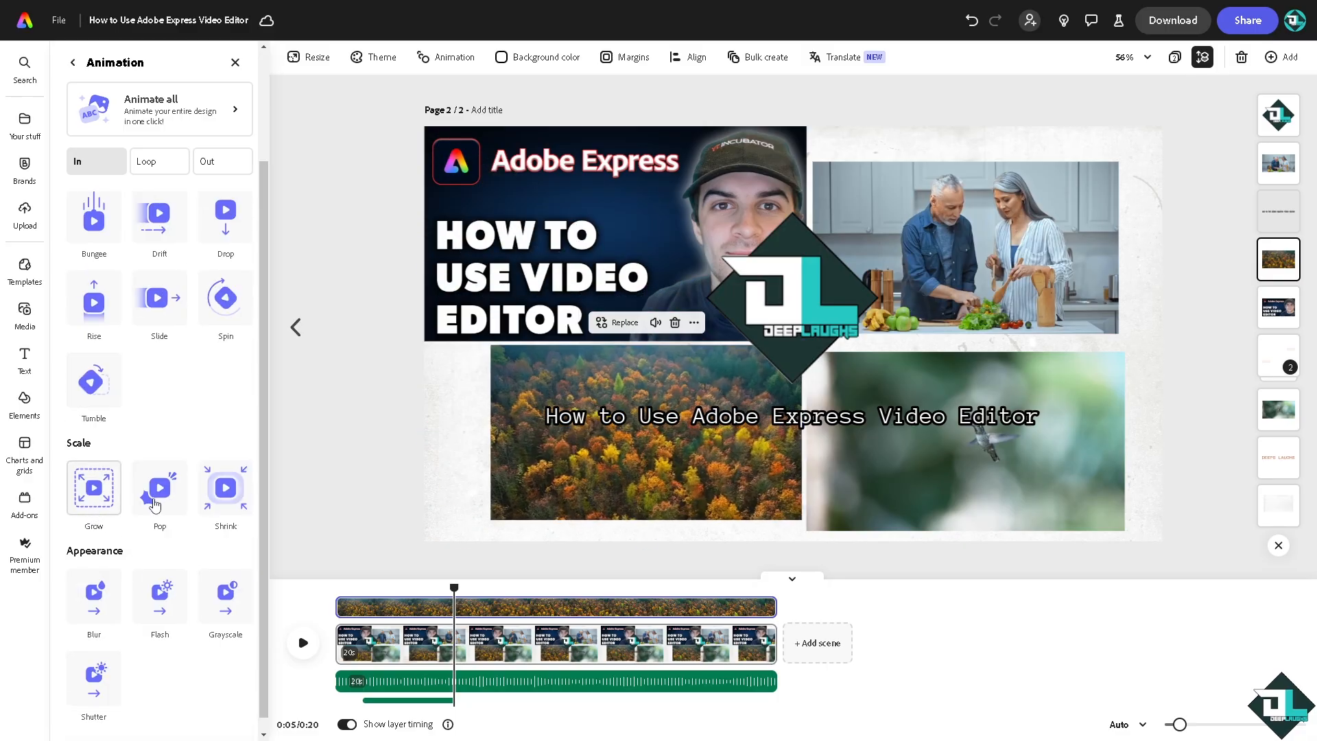
{"action": "left_click", "coordinate": [226, 487]}
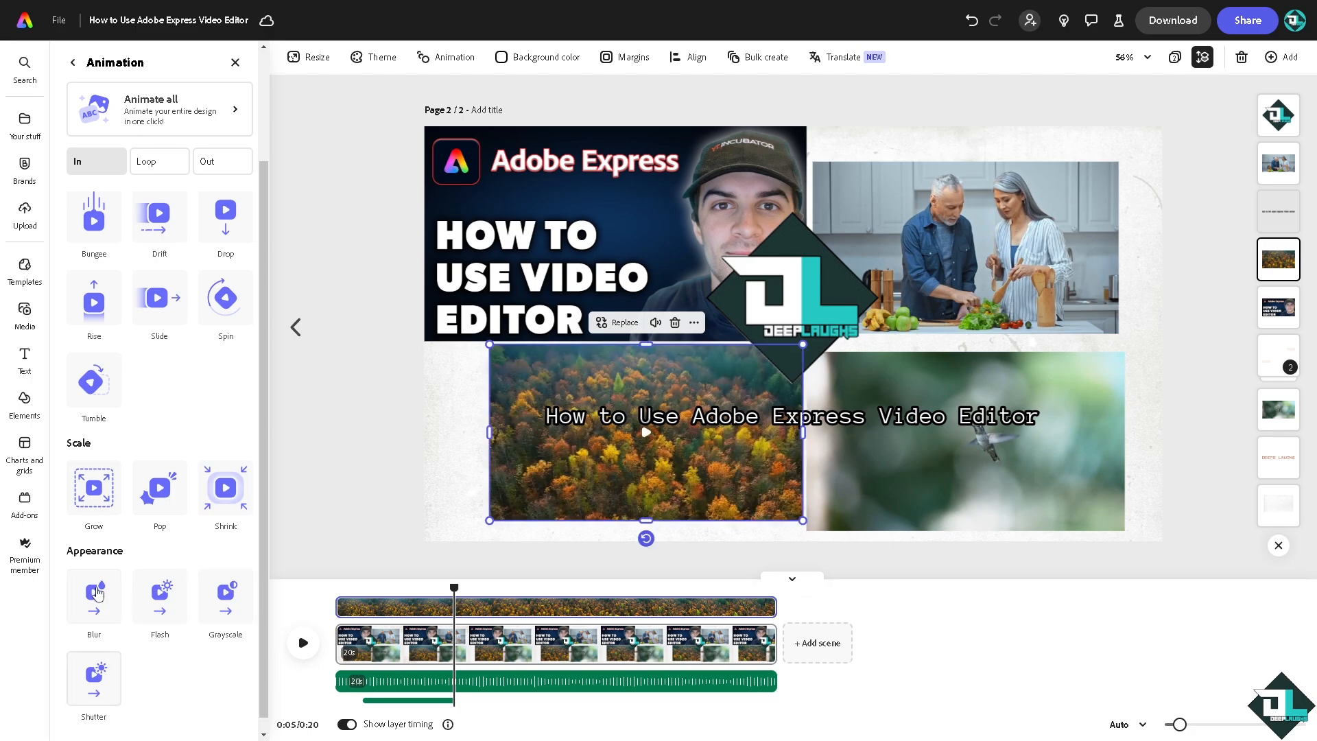
{"action": "left_click", "coordinate": [96, 593]}
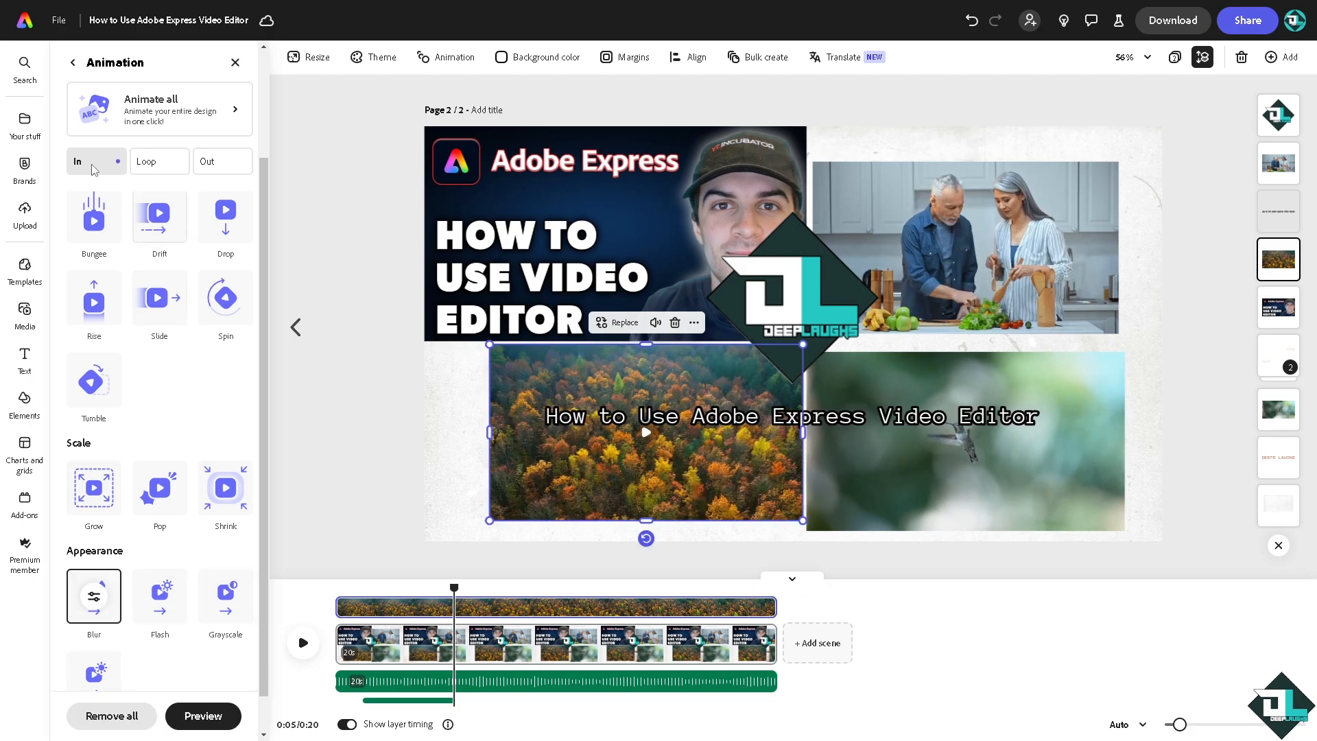
{"action": "left_click", "coordinate": [215, 167]}
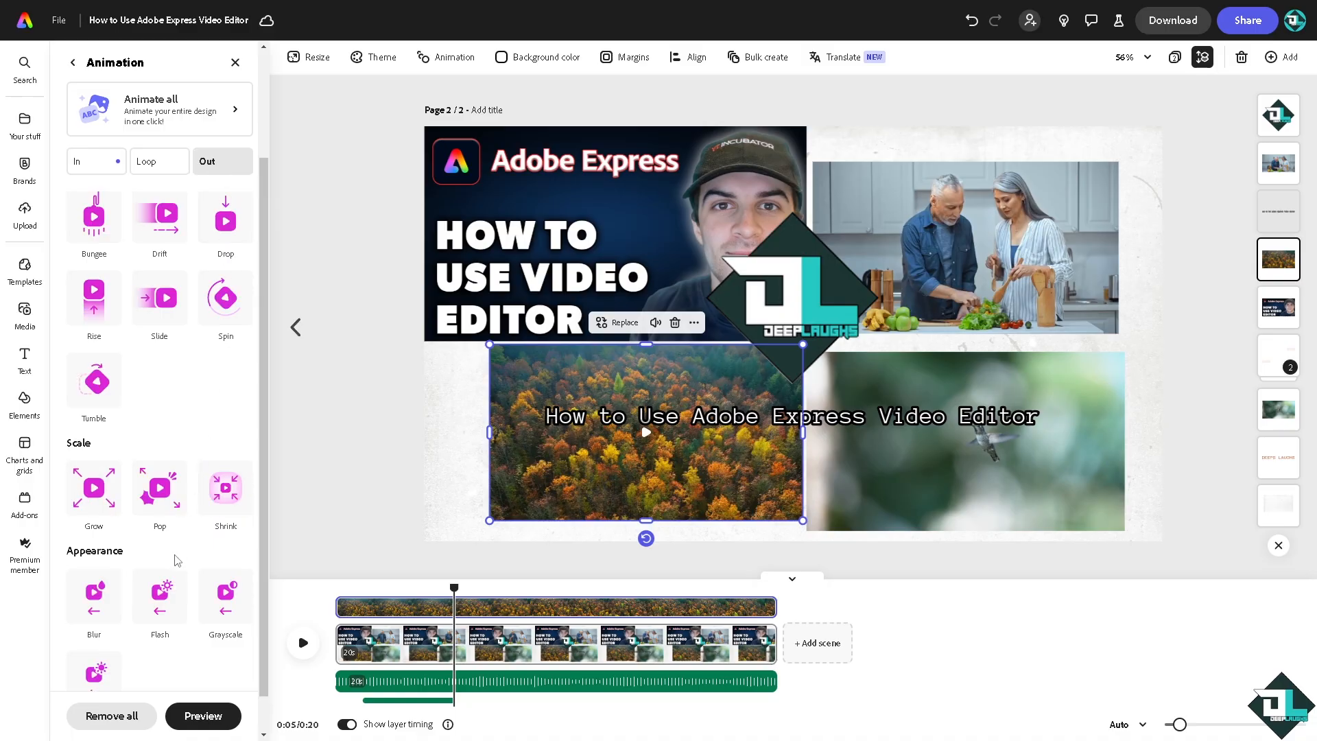
{"action": "left_click", "coordinate": [226, 596]}
- Apply the Slide entrance animation to the hummingbird clip
{"action": "left_click", "coordinate": [926, 466]}
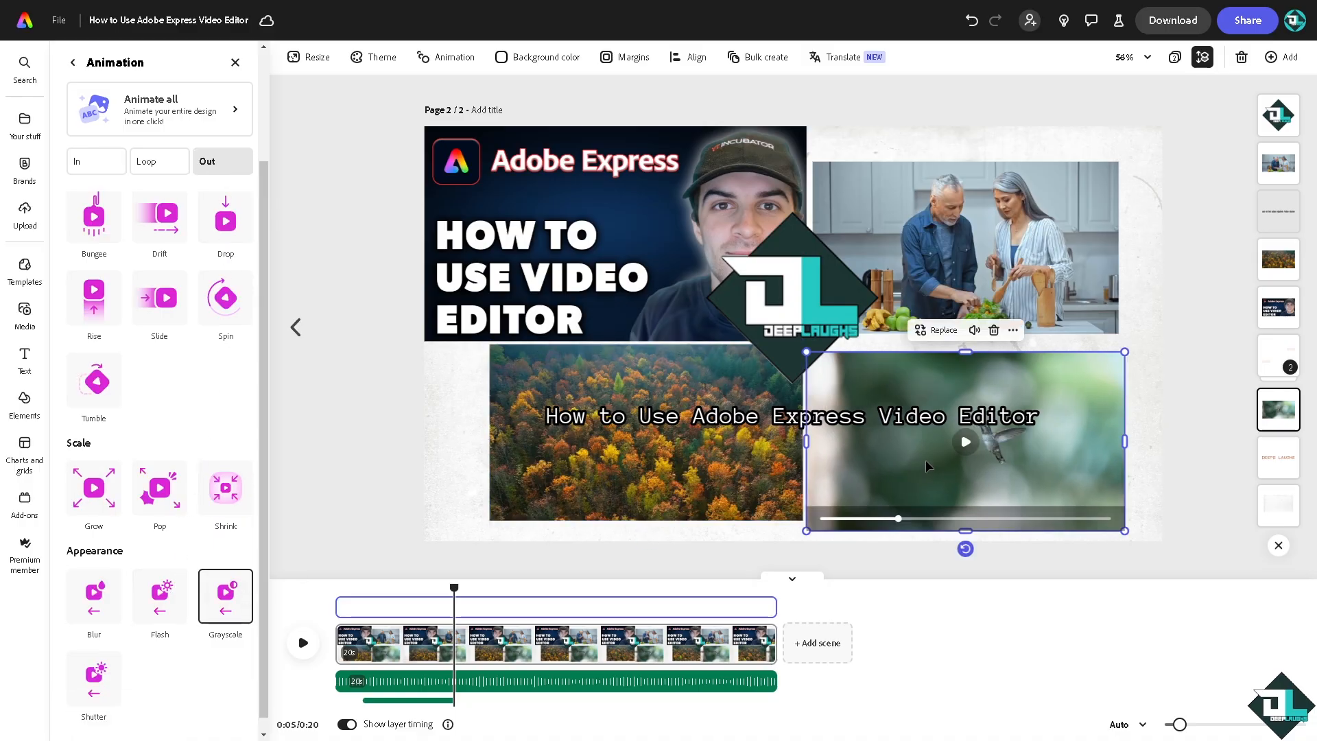
{"action": "left_click", "coordinate": [144, 612]}
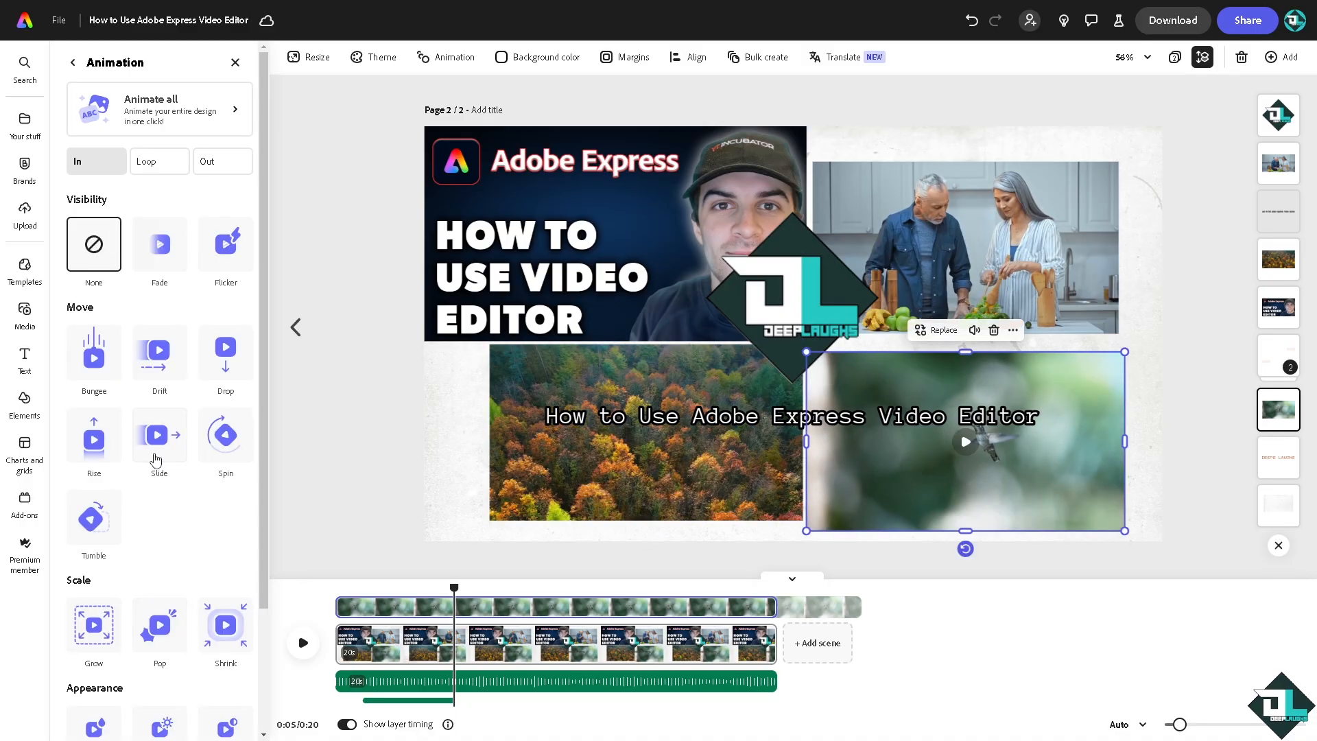
{"action": "left_click", "coordinate": [156, 460]}
- Apply the Drop entrance animation to the clip of the couple cooking
{"action": "left_click", "coordinate": [914, 280]}
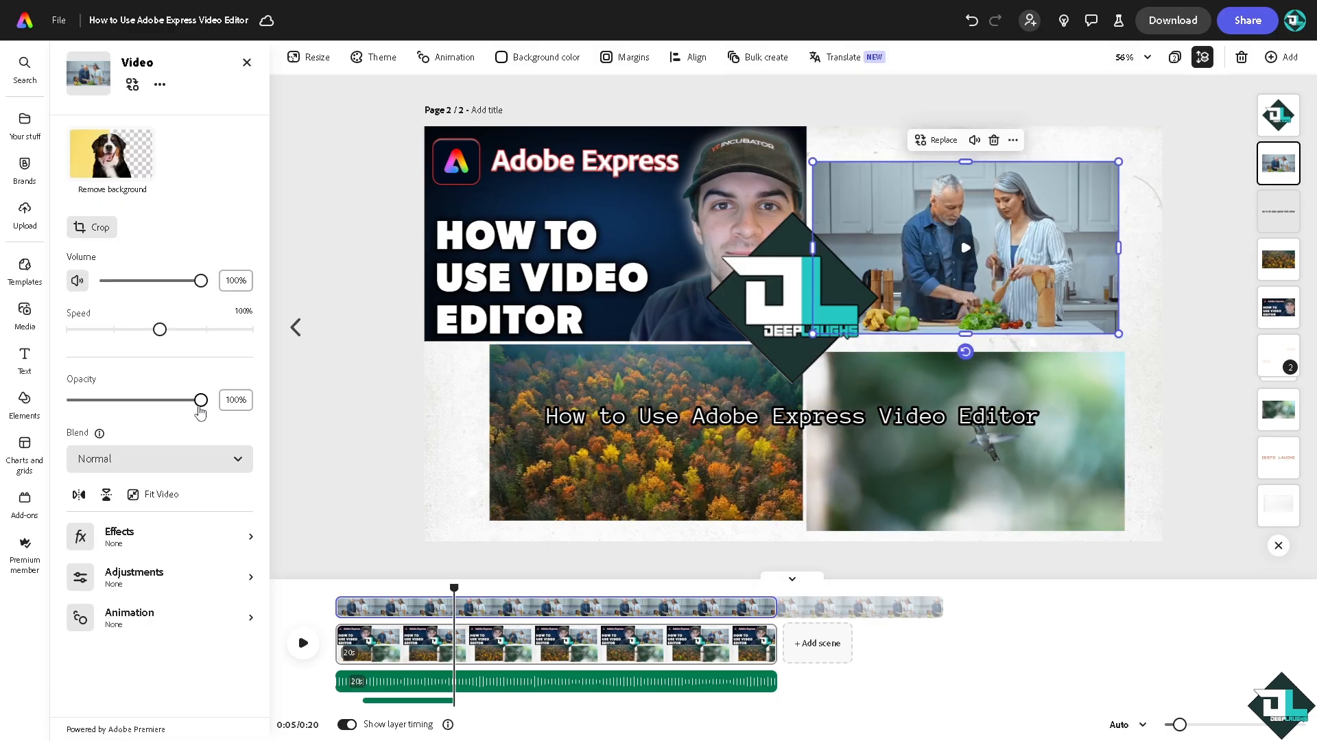
{"action": "left_click", "coordinate": [184, 621]}
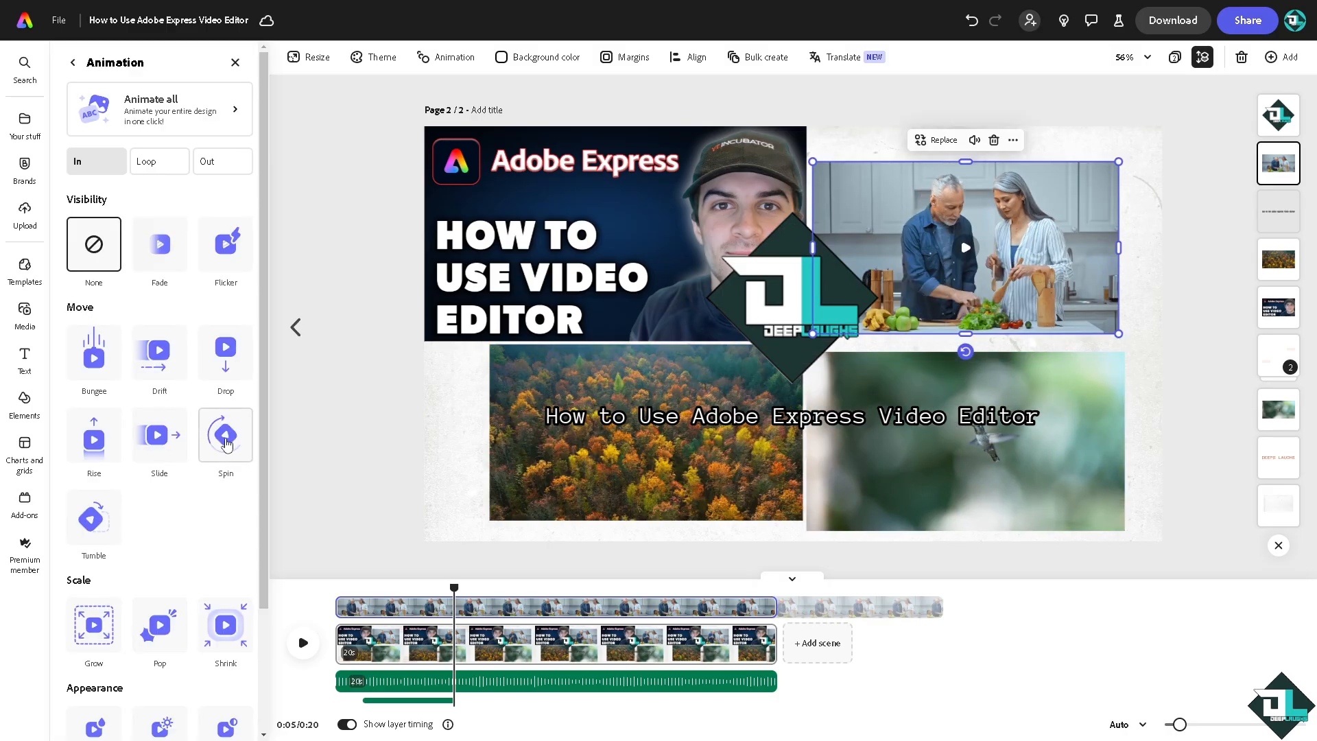
{"action": "left_click", "coordinate": [225, 352]}
- Apply the Drop entrance animation to the "How to Use Video Editor" thumbnail image and deselect it
{"action": "left_click", "coordinate": [593, 216]}
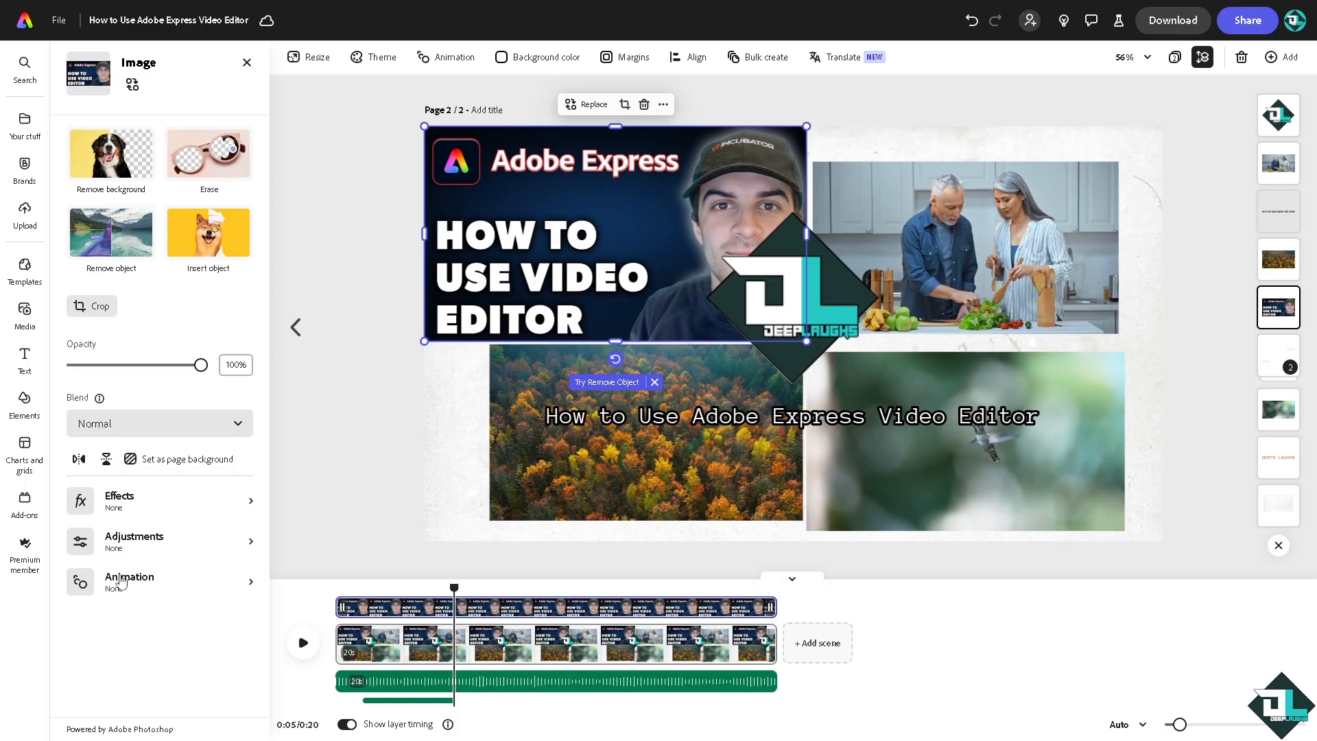
{"action": "left_click", "coordinate": [120, 582]}
{"action": "left_click", "coordinate": [229, 353]}
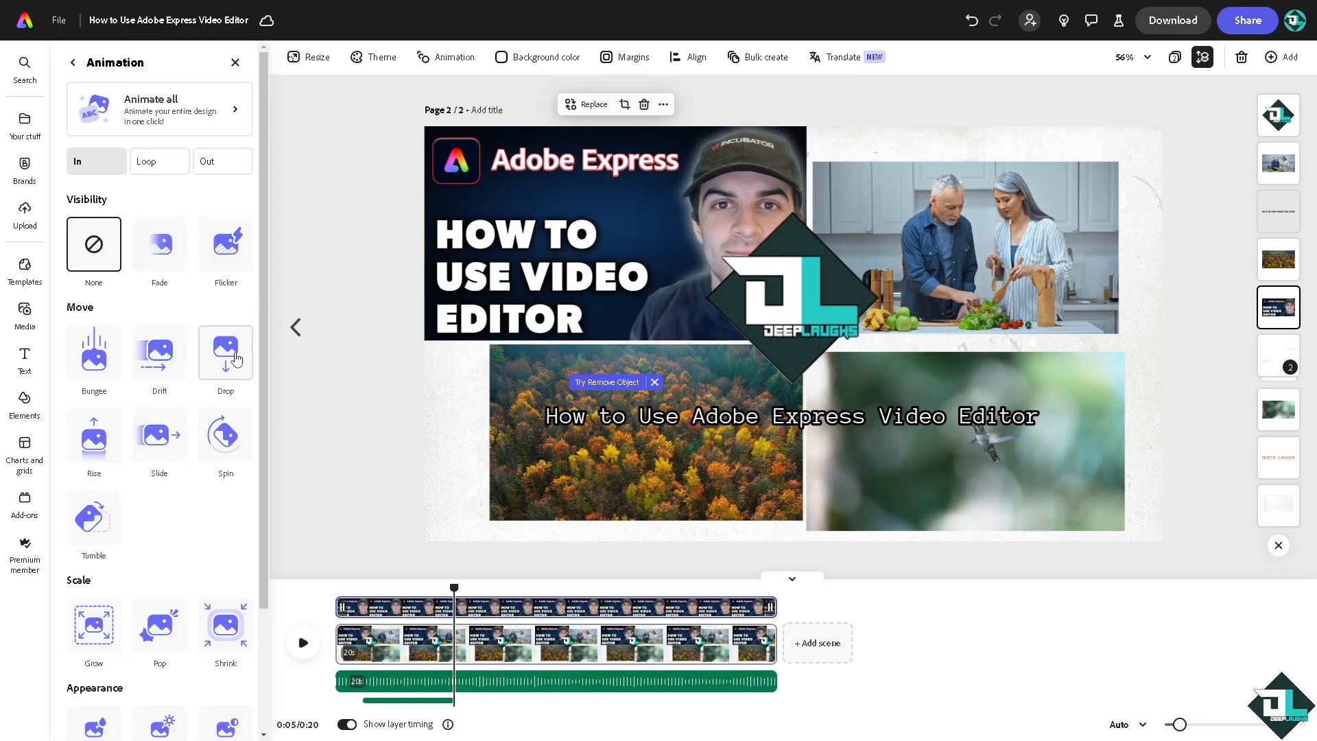
{"action": "left_click", "coordinate": [393, 267]}
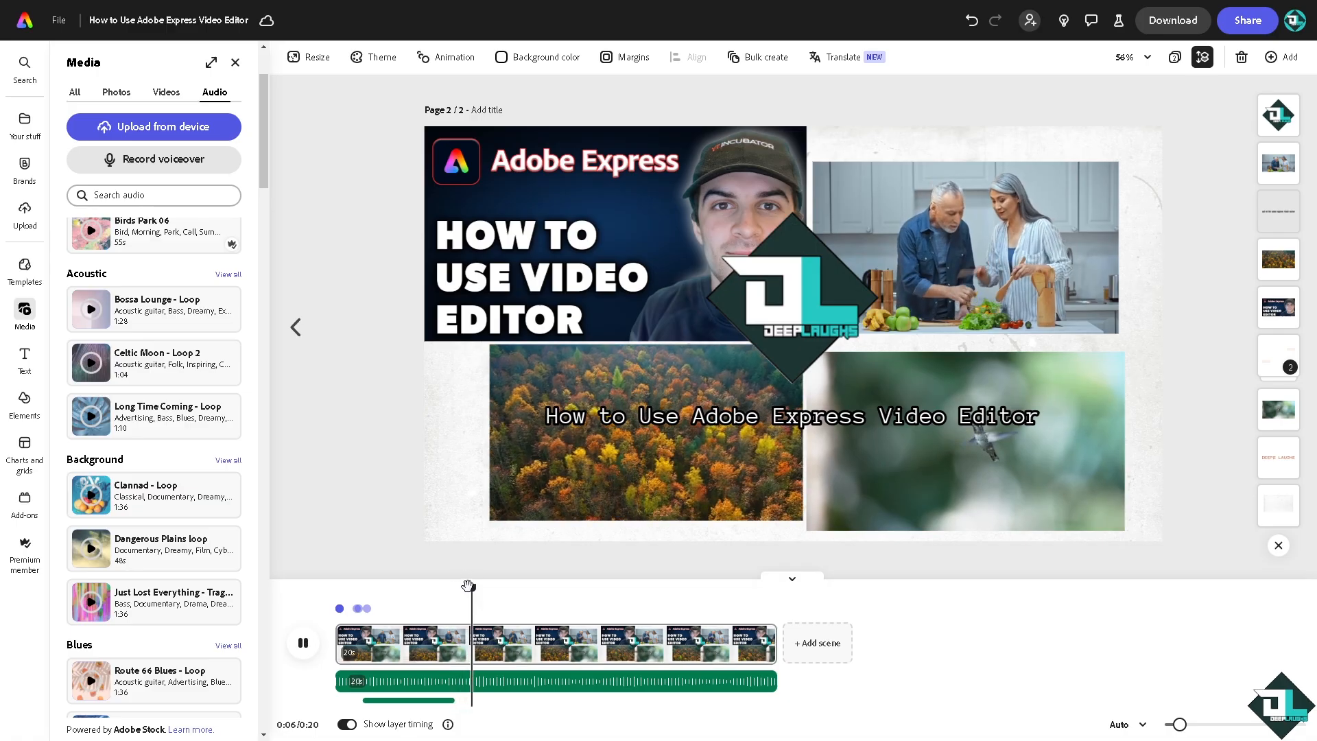
- Play back the scene to preview its animations and audio, and open the Deep Laughs brand kit
{"action": "left_click", "coordinate": [303, 643]}
{"action": "left_click", "coordinate": [305, 642]}
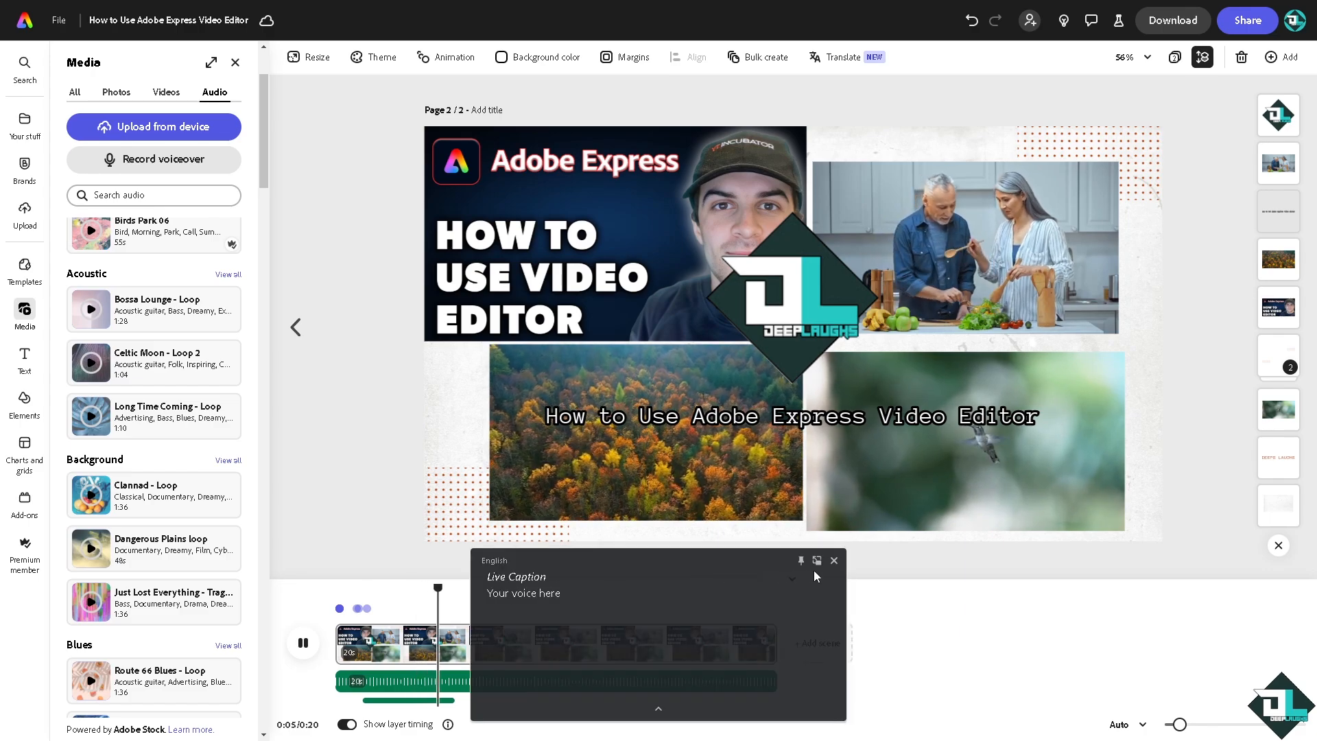
{"action": "left_click", "coordinate": [833, 560]}
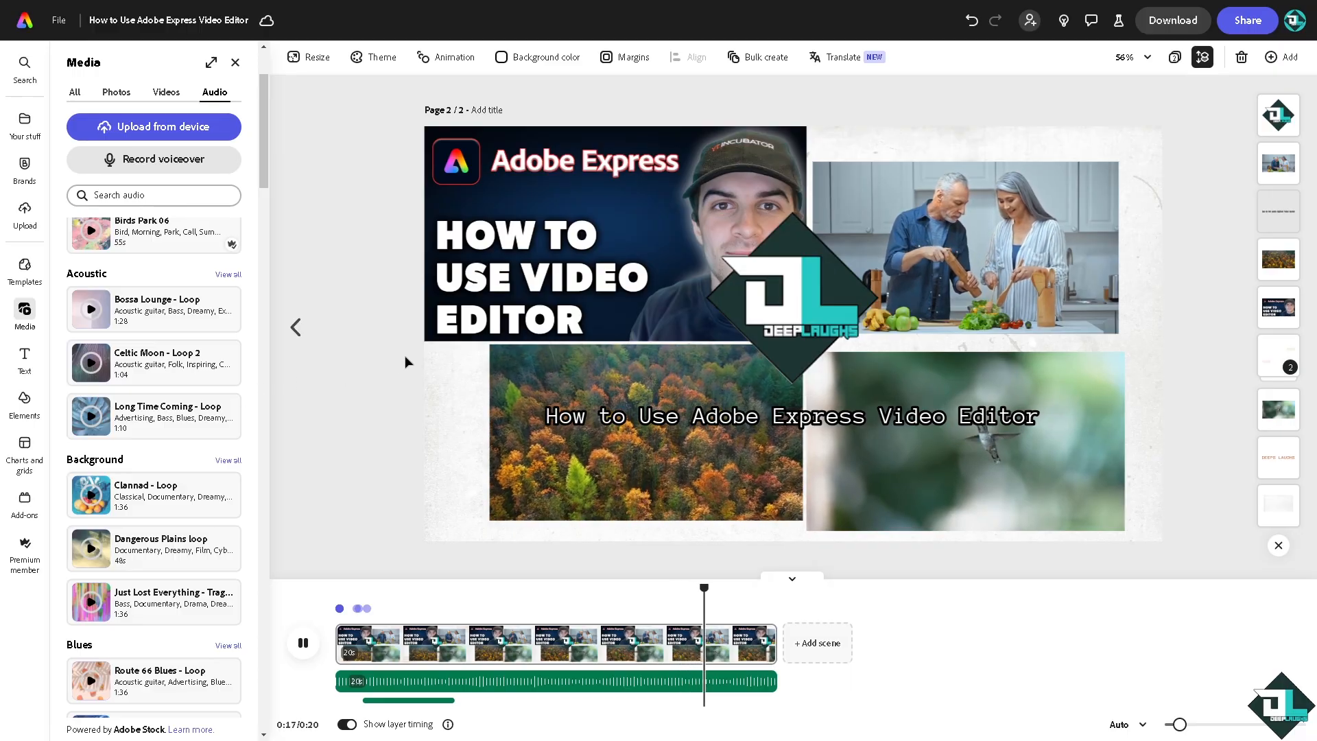
{"action": "left_click", "coordinate": [25, 170]}
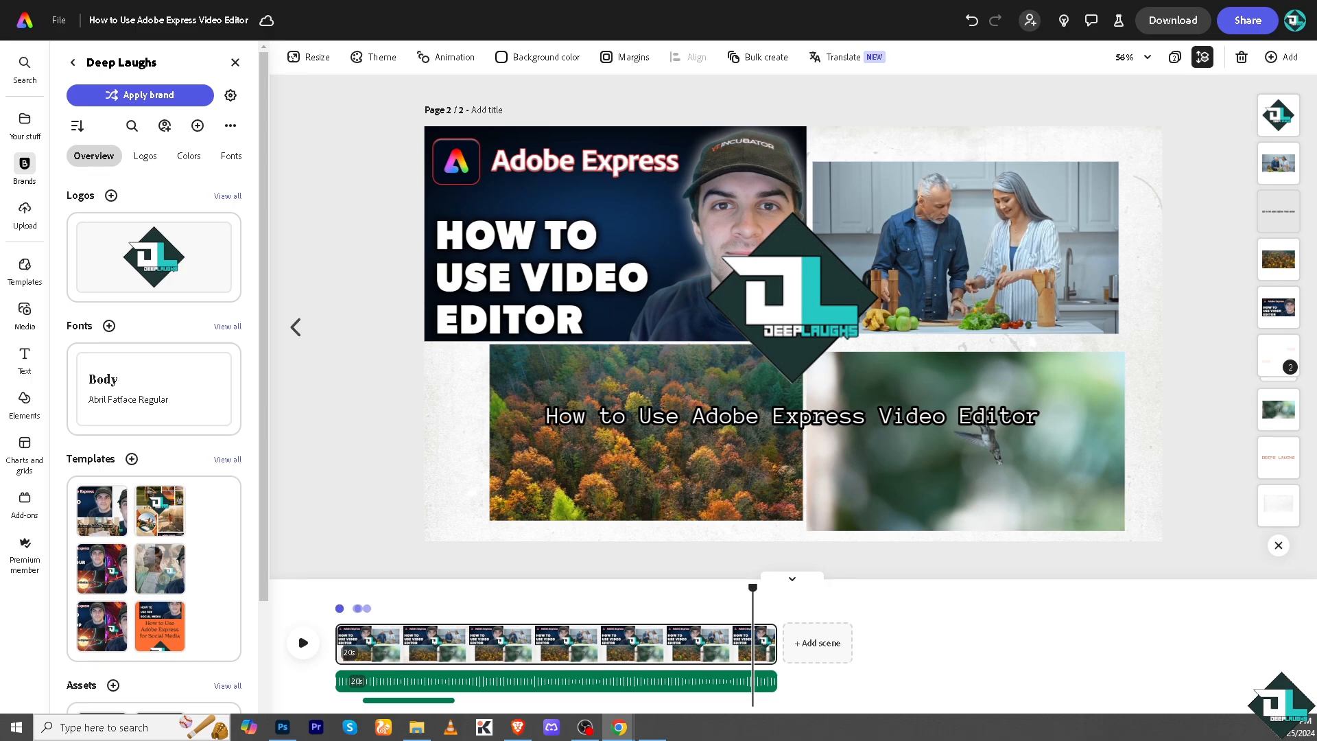
{"action": "key", "text": "alt+Tab"}
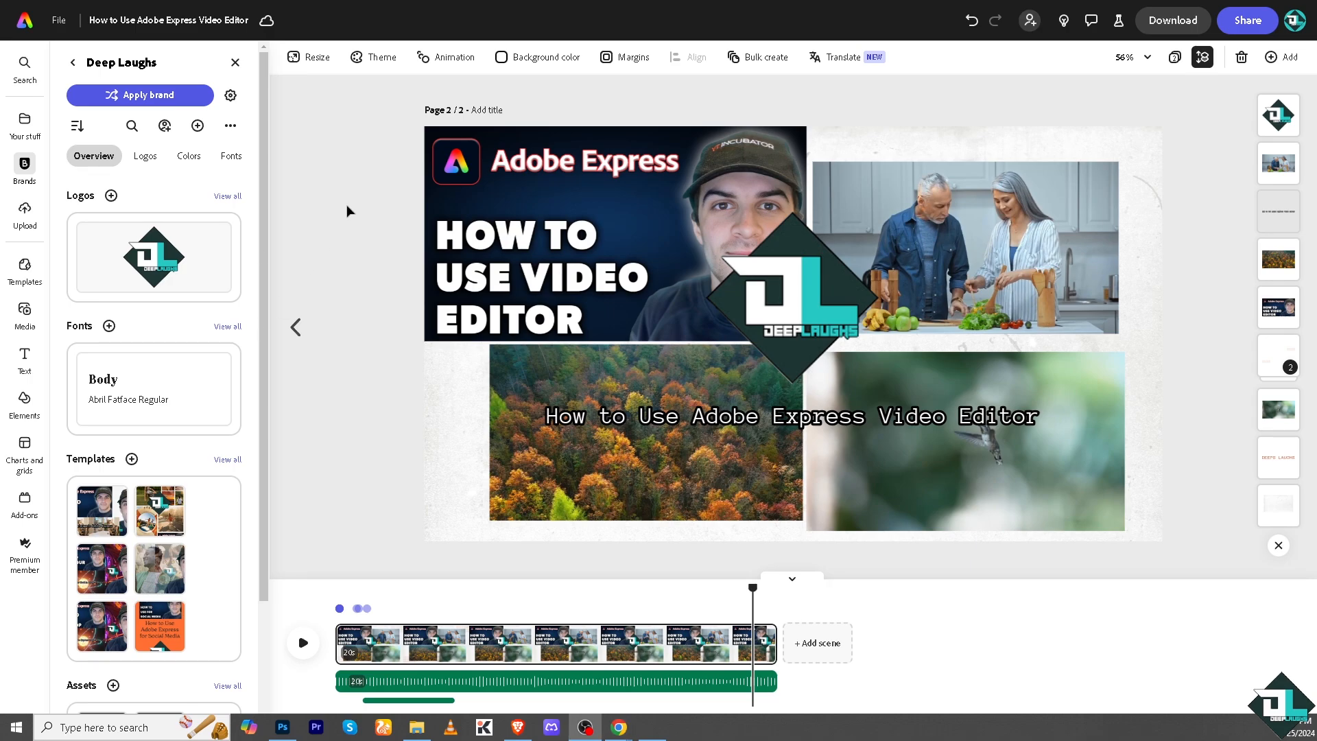
- Set the download format for all pages to MP4 and close the download options
{"action": "left_click", "coordinate": [1162, 33]}
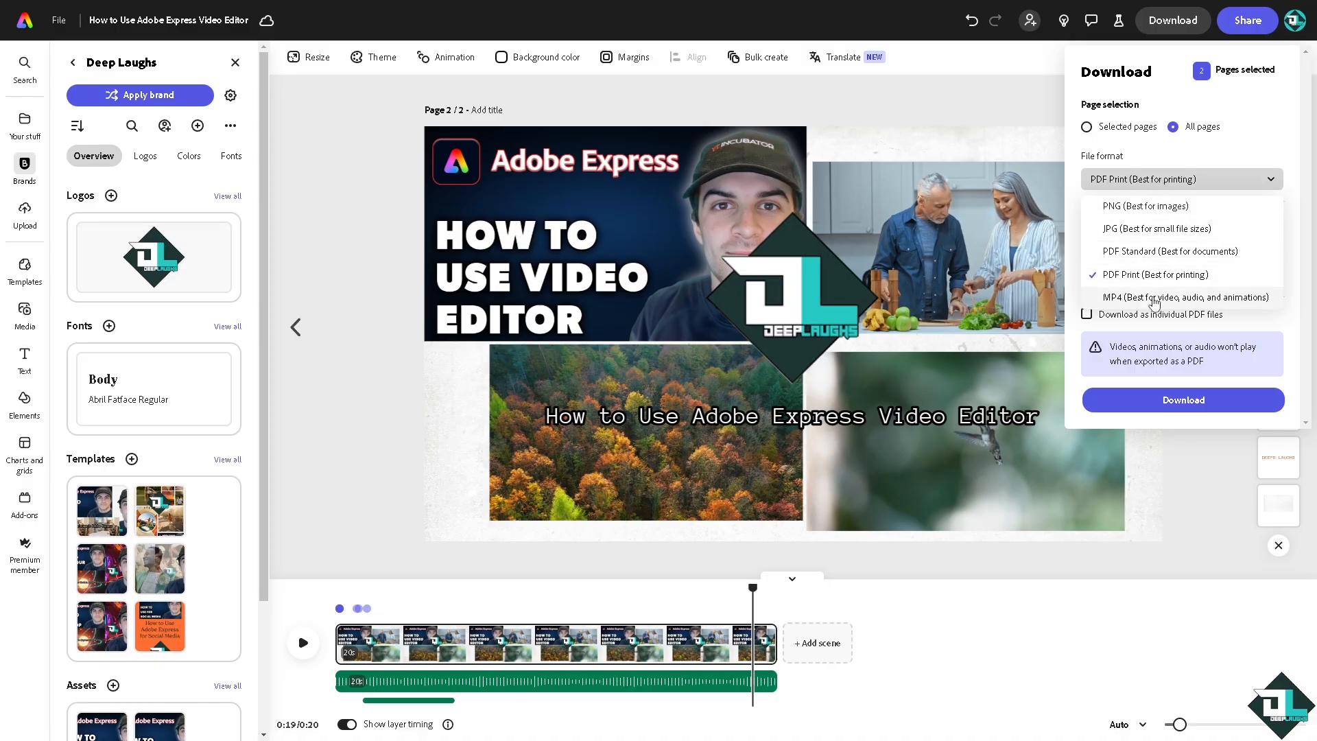
{"action": "left_click", "coordinate": [1105, 296]}
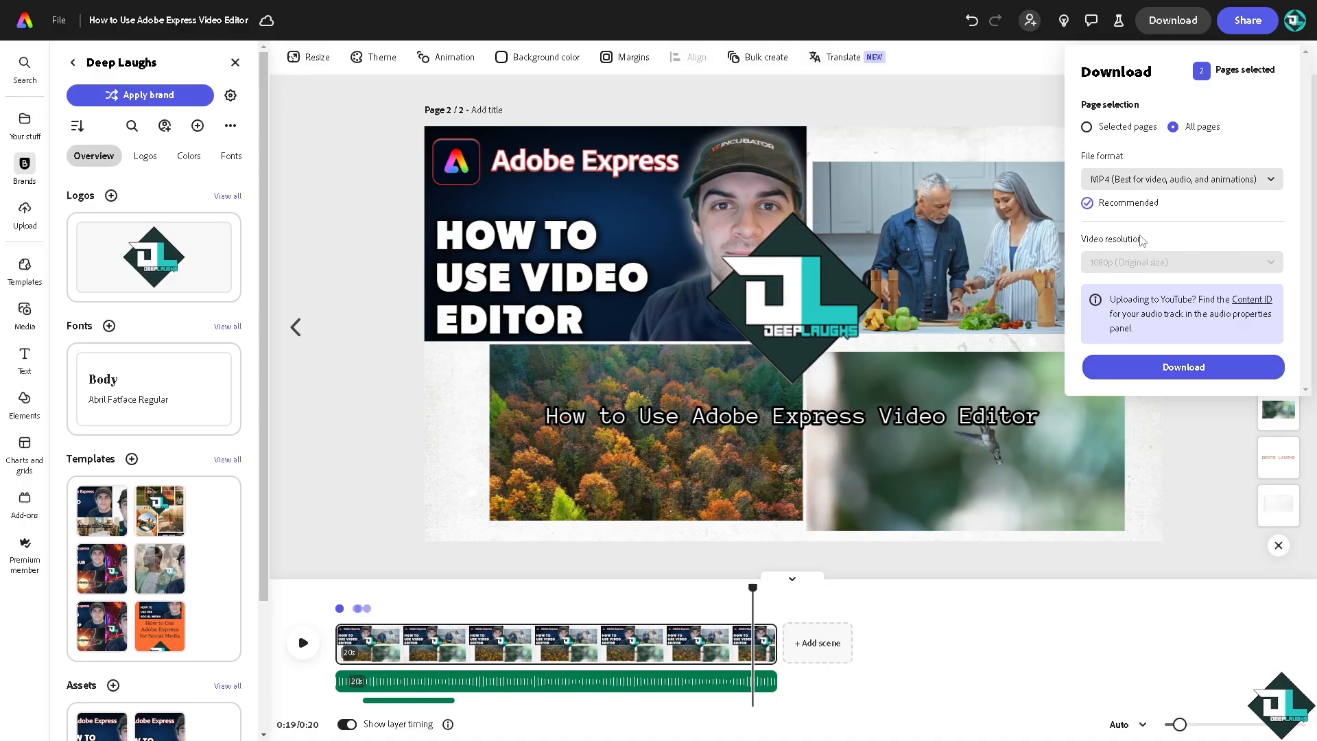
{"action": "left_click", "coordinate": [937, 118]}
- Set the file's sharing access to anyone with the link and copy the link
{"action": "left_click", "coordinate": [1246, 19]}
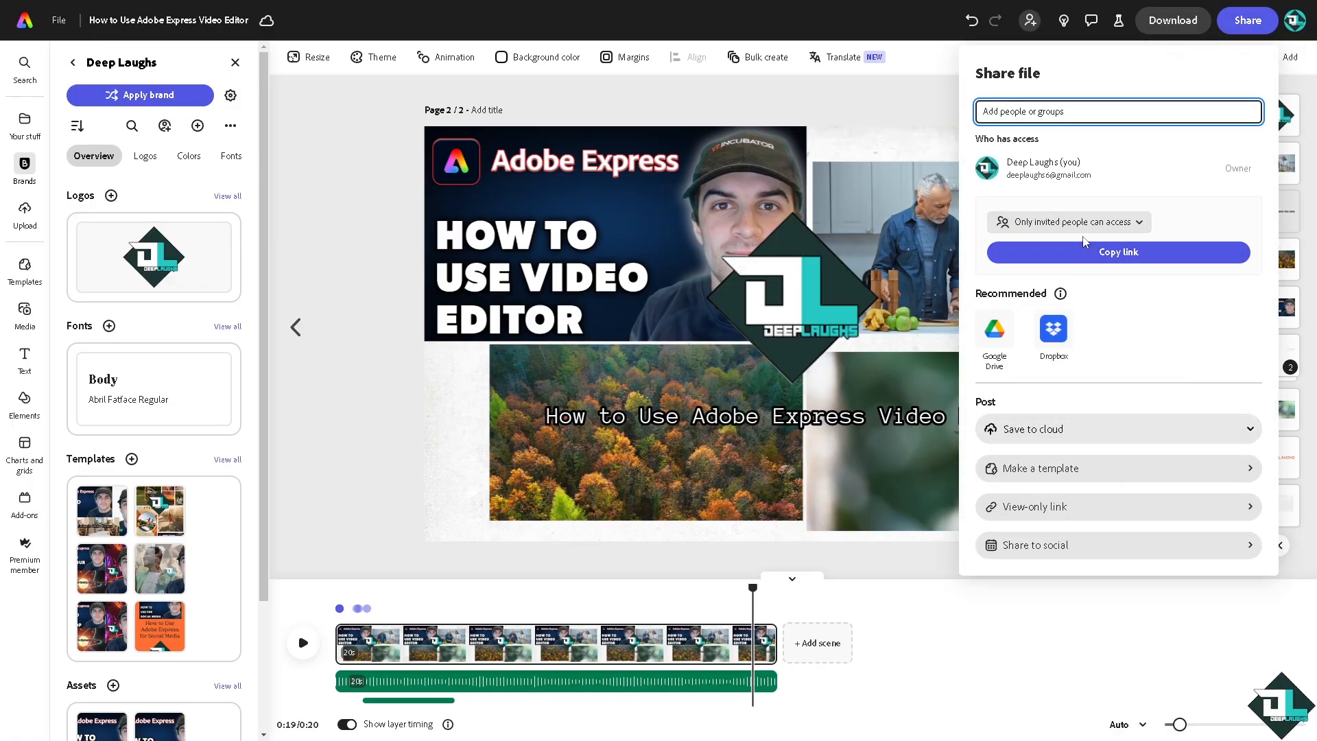
{"action": "left_click", "coordinate": [1095, 233]}
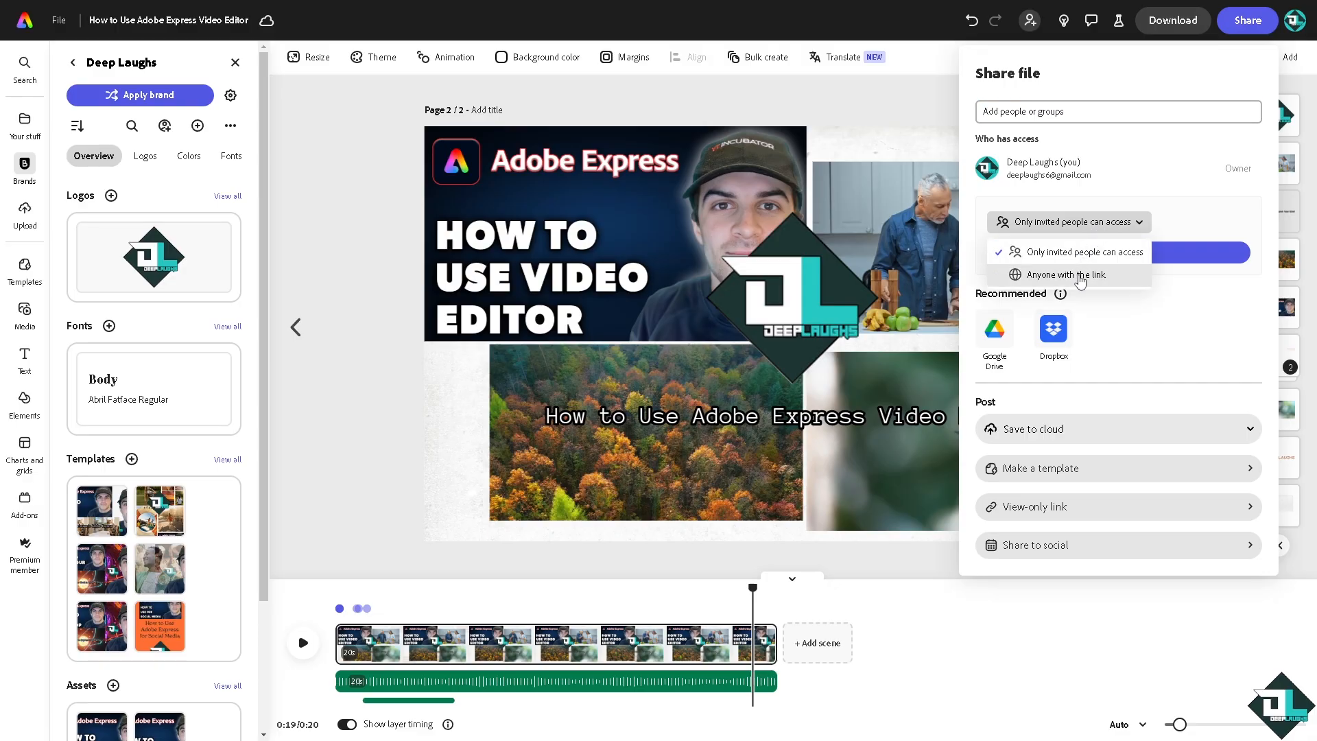
{"action": "left_click", "coordinate": [1080, 278]}
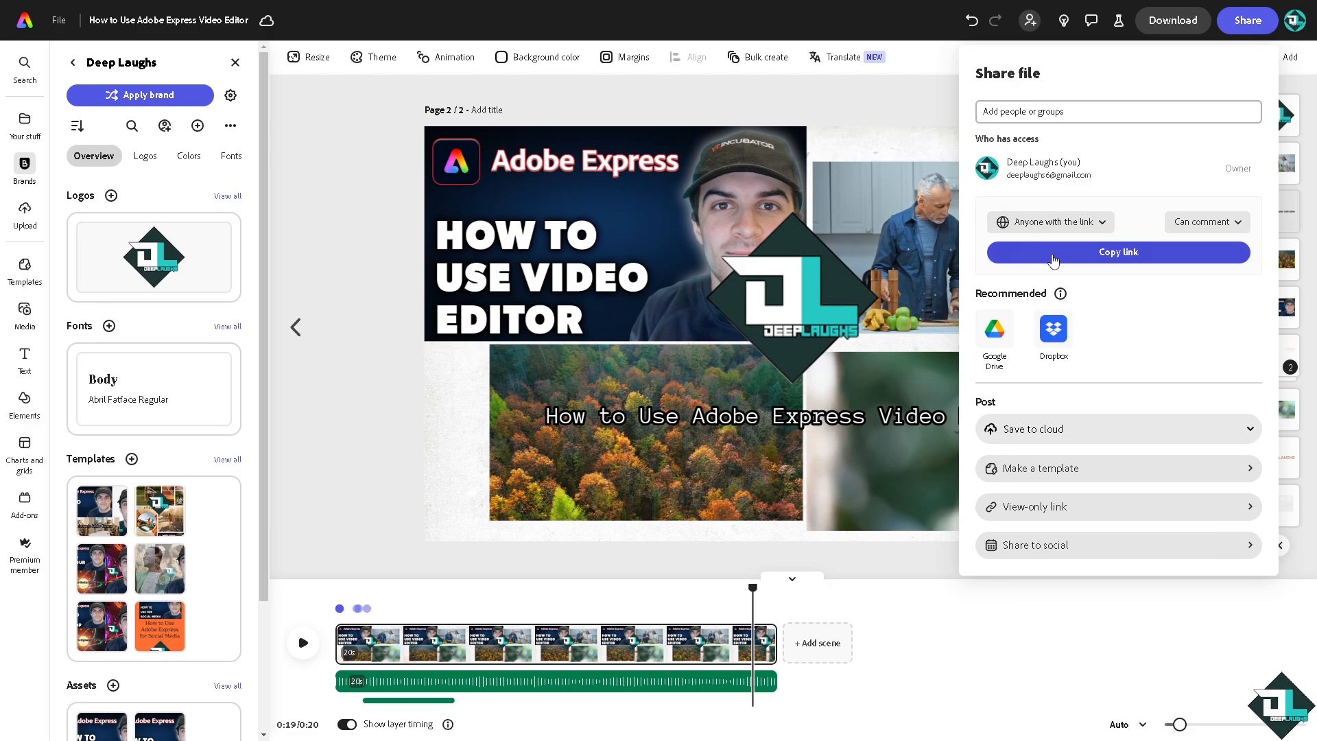
{"action": "left_click", "coordinate": [1054, 260]}
- Show the Save to cloud destinations in the sharing options, and replay the scene
{"action": "left_click", "coordinate": [1225, 440]}
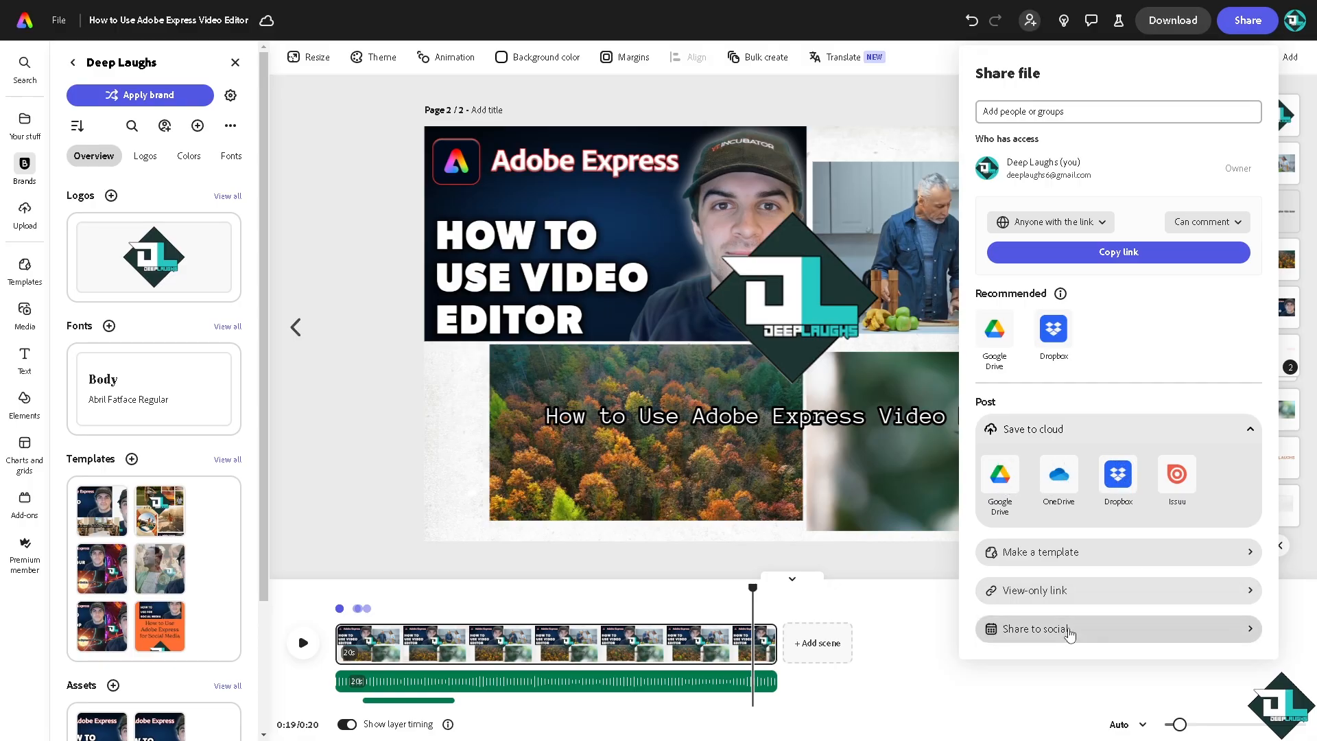
{"action": "left_click", "coordinate": [357, 413]}
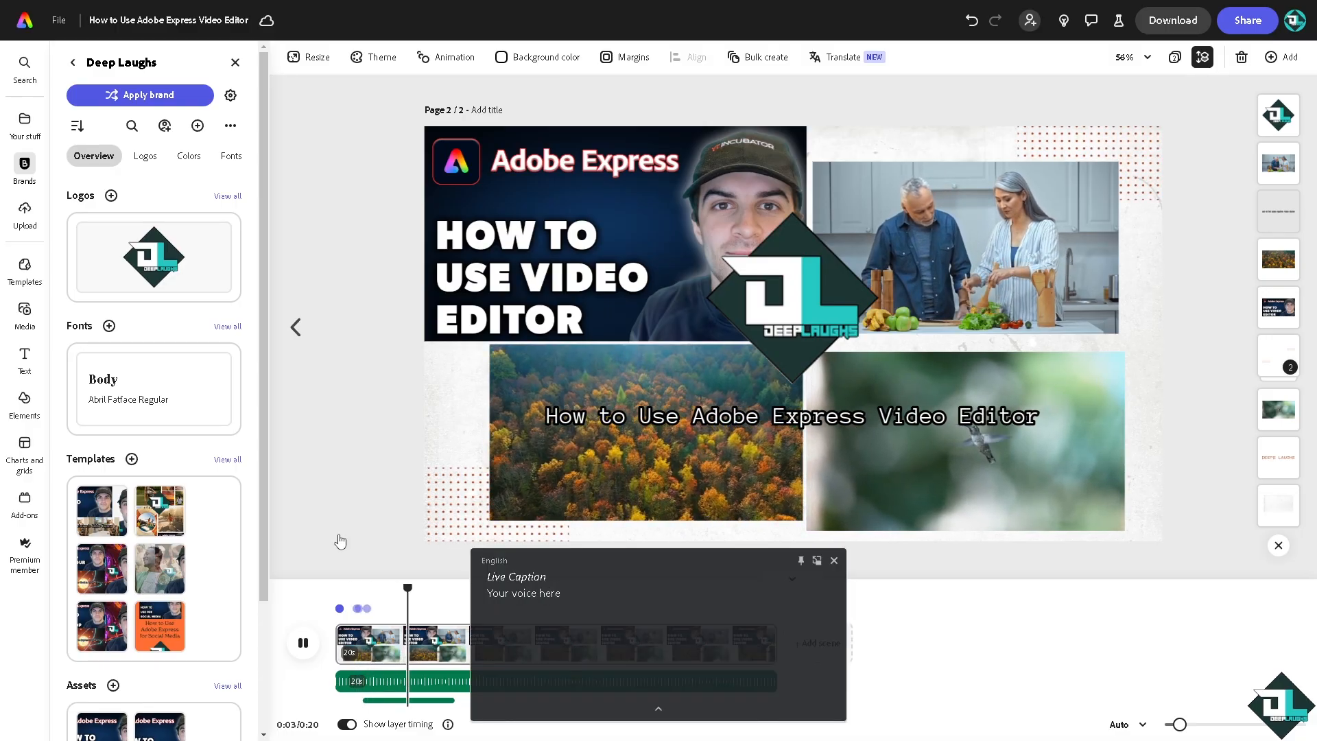
{"action": "left_click", "coordinate": [834, 560]}
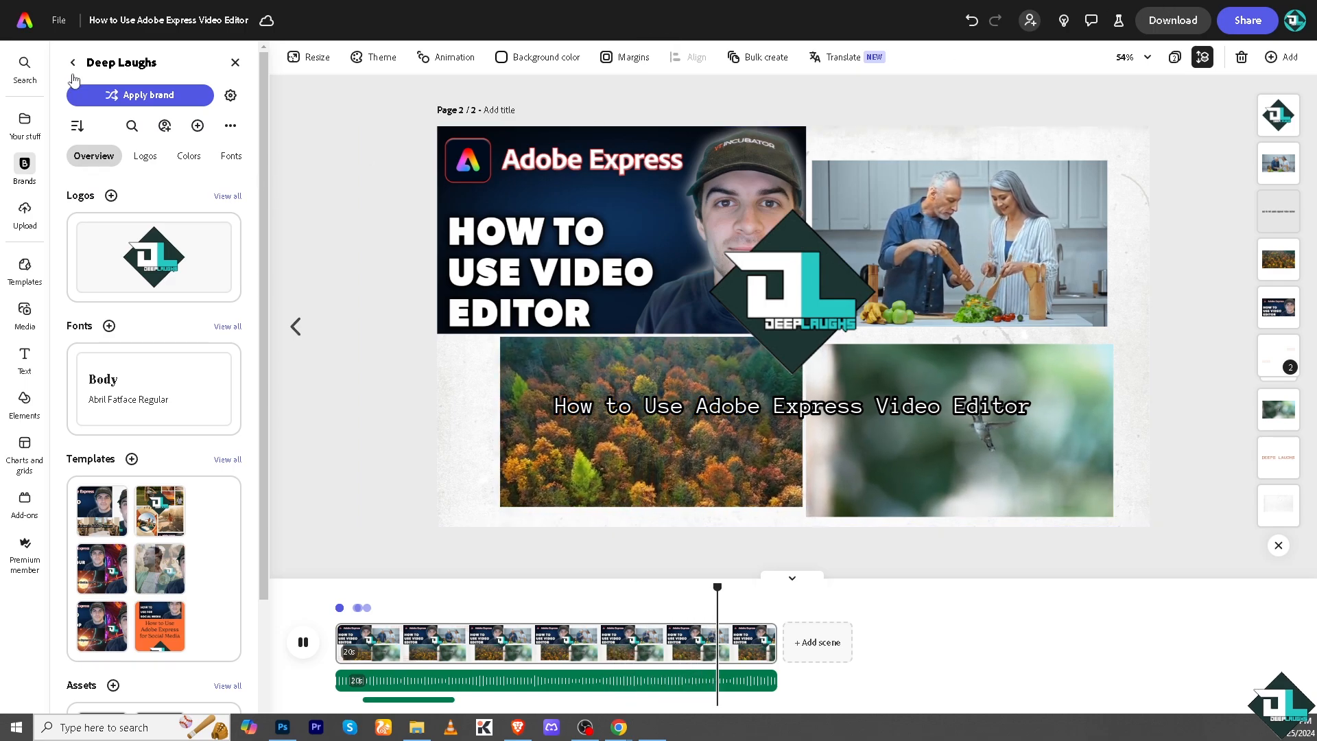
- Return to the Adobe Express home page and browse the list of all Adobe apps
{"action": "left_click", "coordinate": [25, 22]}
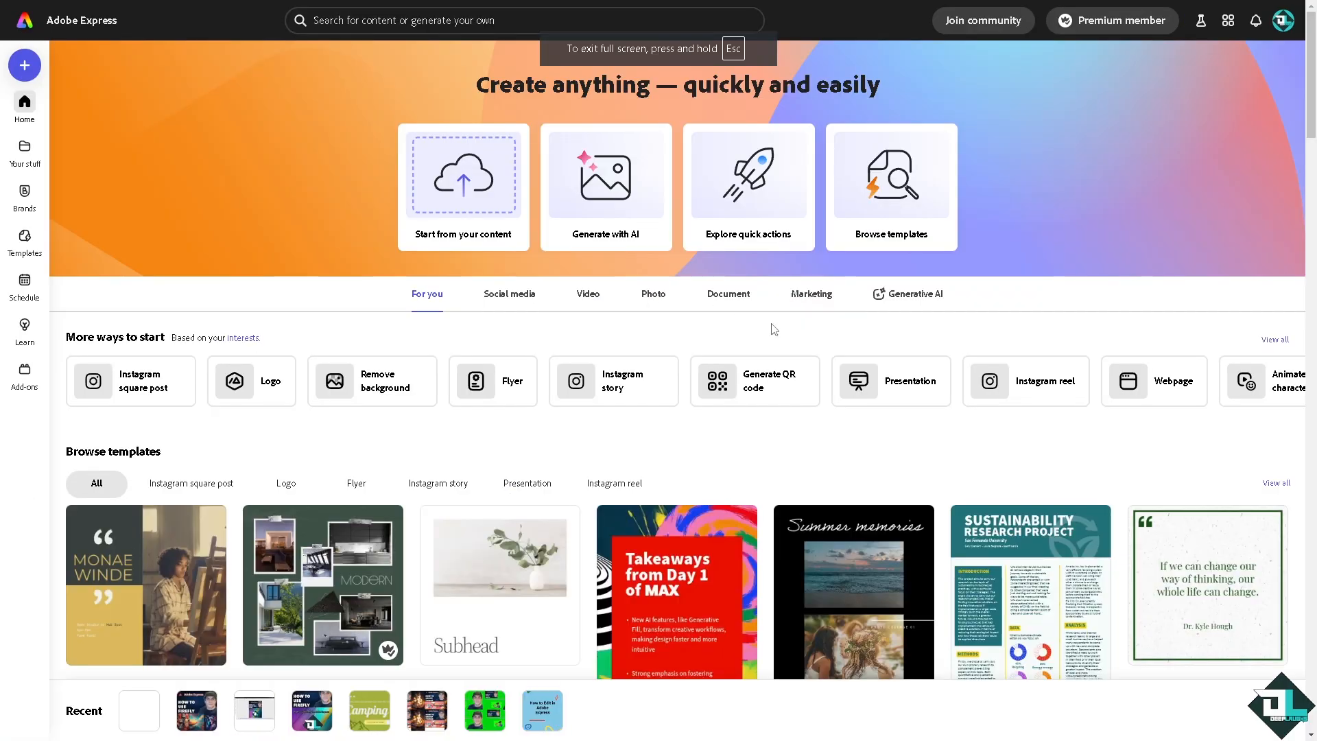
{"action": "left_click", "coordinate": [1228, 20]}
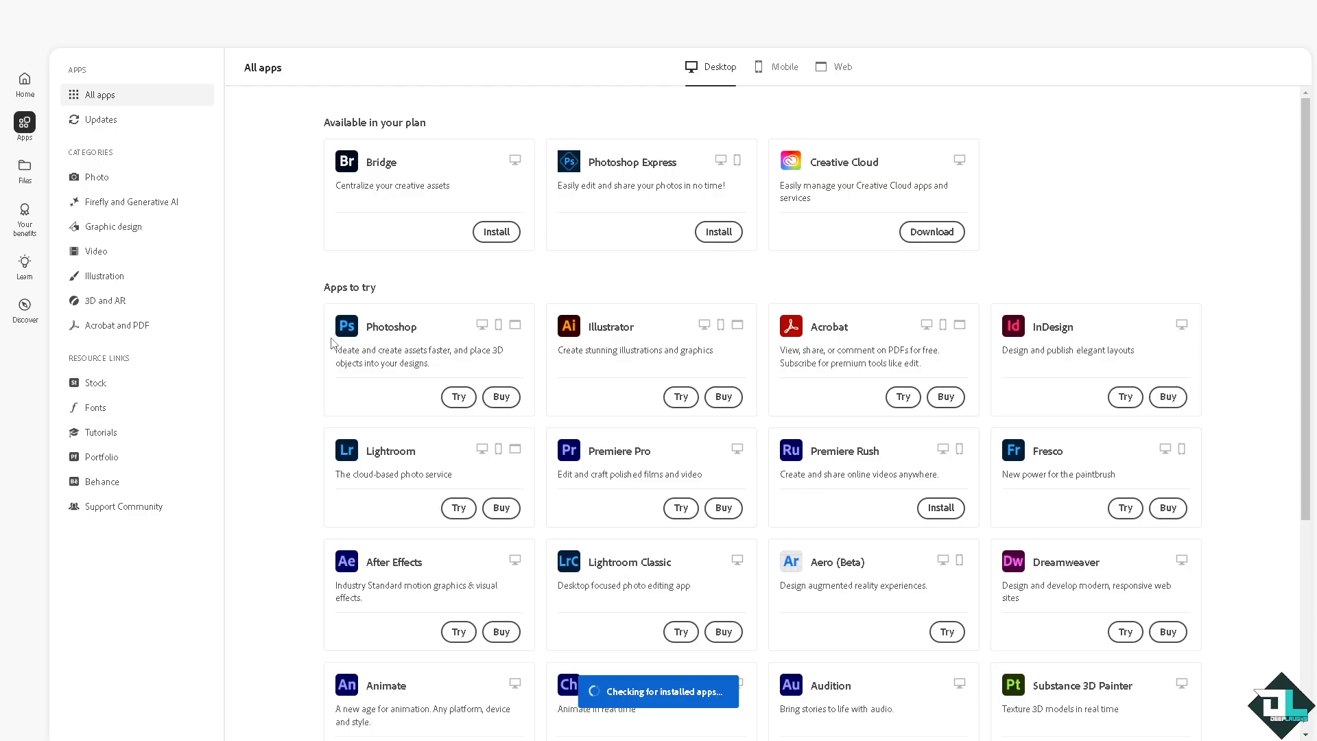
{"action": "scroll", "coordinate": [266, 340], "scroll_direction": "down", "scroll_amount": 2}
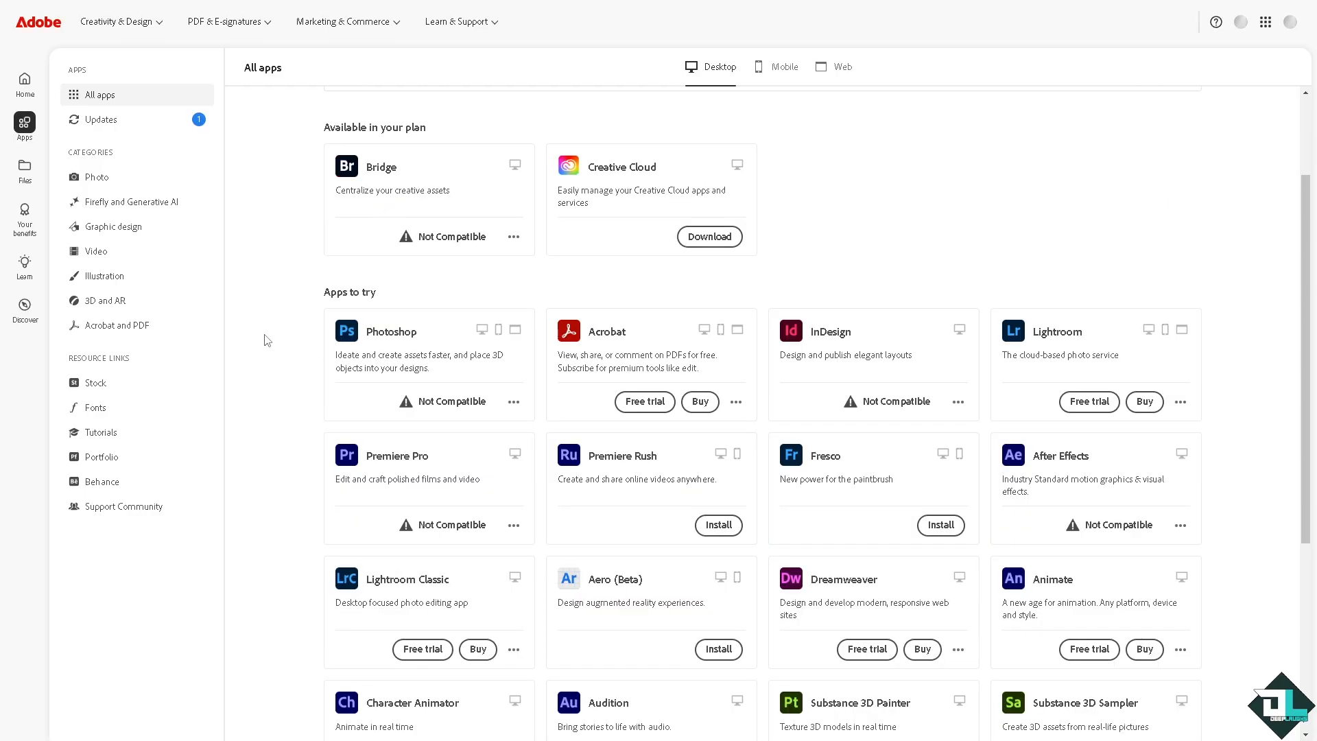